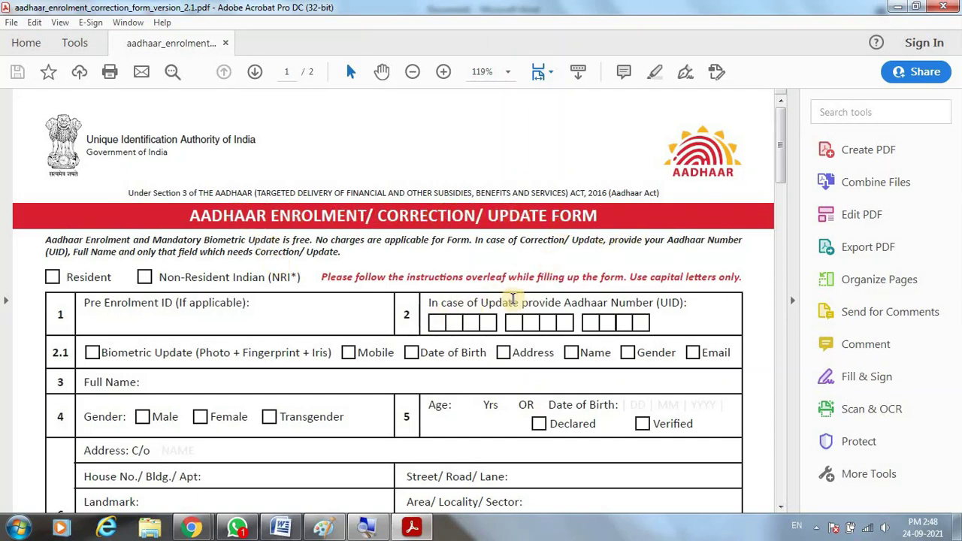
Scroll through the Aadhaar enrolment form PDF to review its contents
scroll(733, 211, "down", 3)
scroll(465, 296, "down", 2)
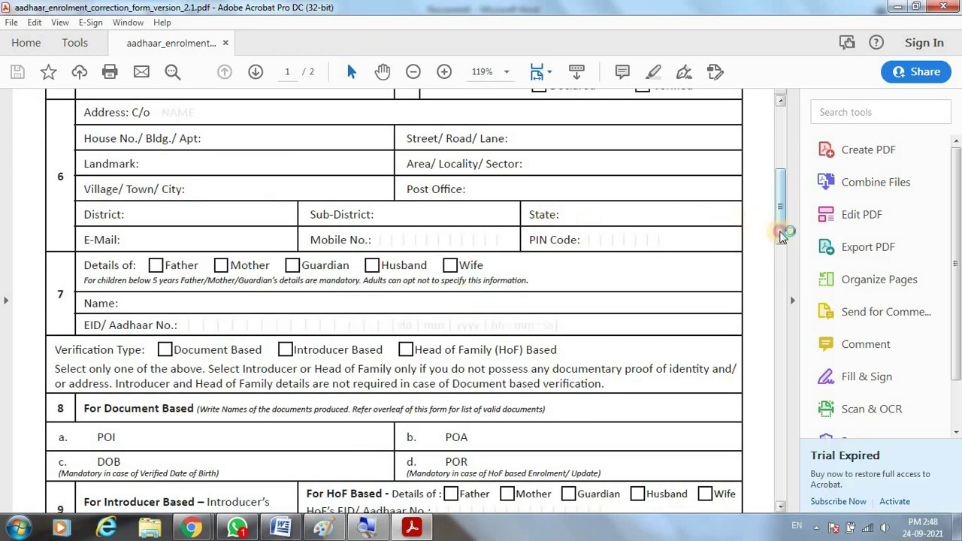
left_click_drag(780, 237, 777, 185)
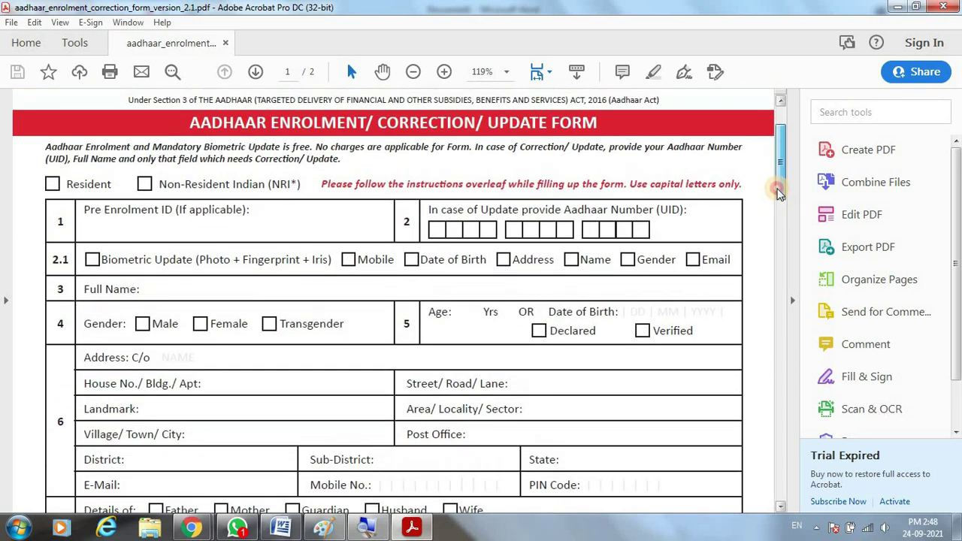
scroll(165, 242, "down", 4)
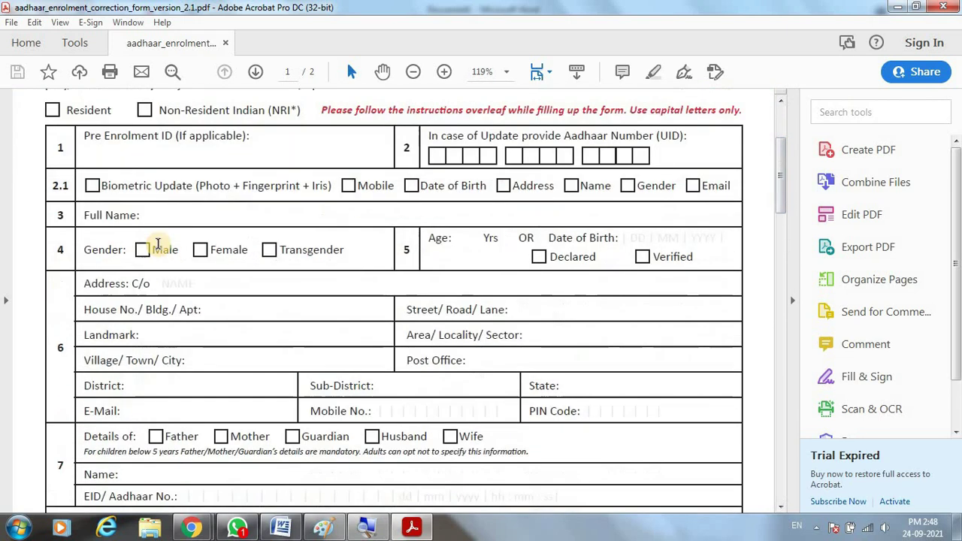
scroll(253, 254, "down", 4)
scroll(260, 251, "down", 8)
scroll(256, 261, "down", 4)
scroll(255, 263, "up", 3)
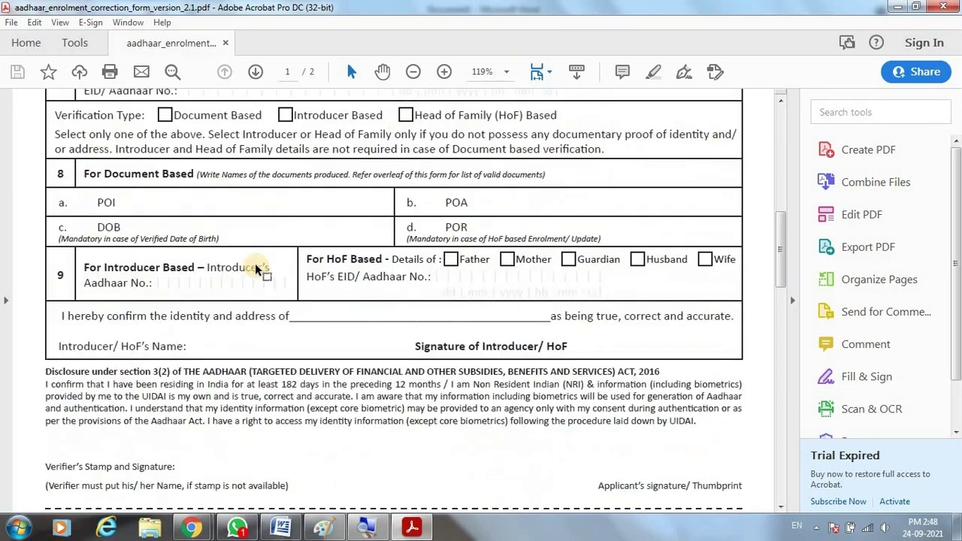
scroll(256, 266, "up", 2)
scroll(254, 266, "up", 5)
scroll(254, 269, "up", 5)
scroll(254, 269, "up", 1)
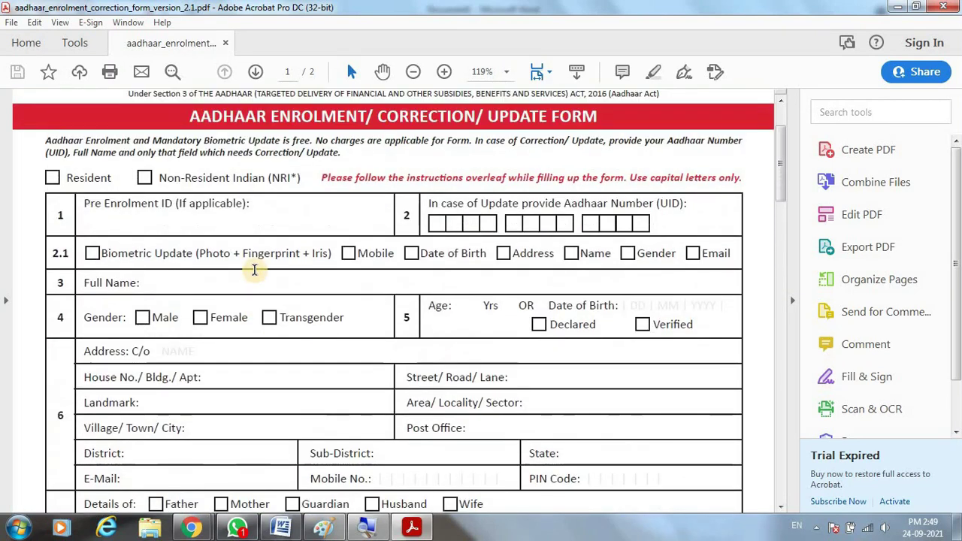
scroll(295, 280, "up", 3)
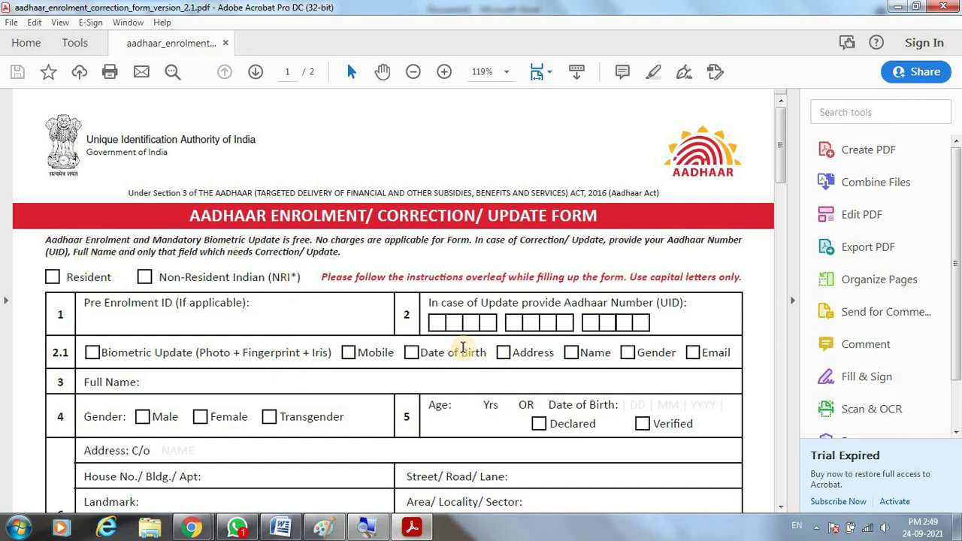
scroll(545, 199, "down", 5)
scroll(722, 197, "up", 5)
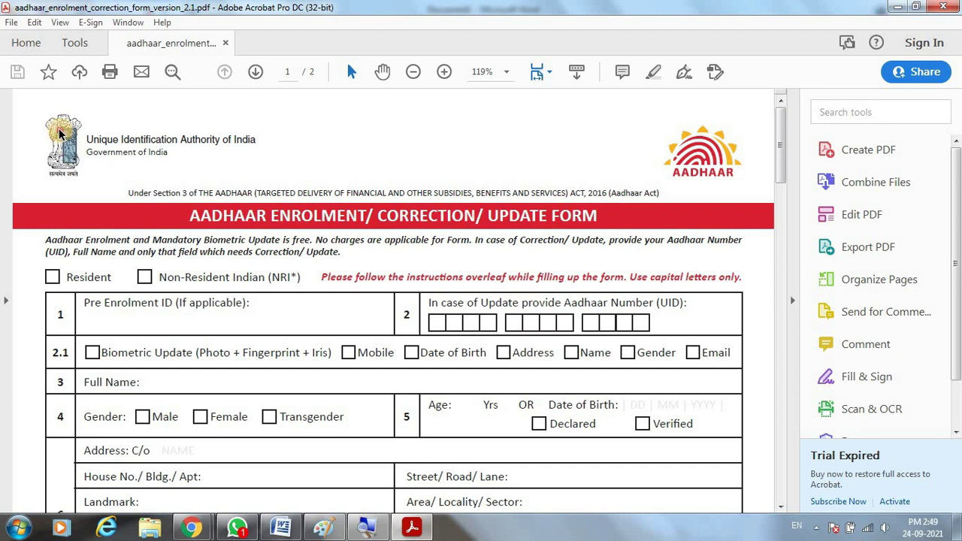
Check the emblem's context menu, dismiss it, and close the PDF in Acrobat
right_click(61, 135)
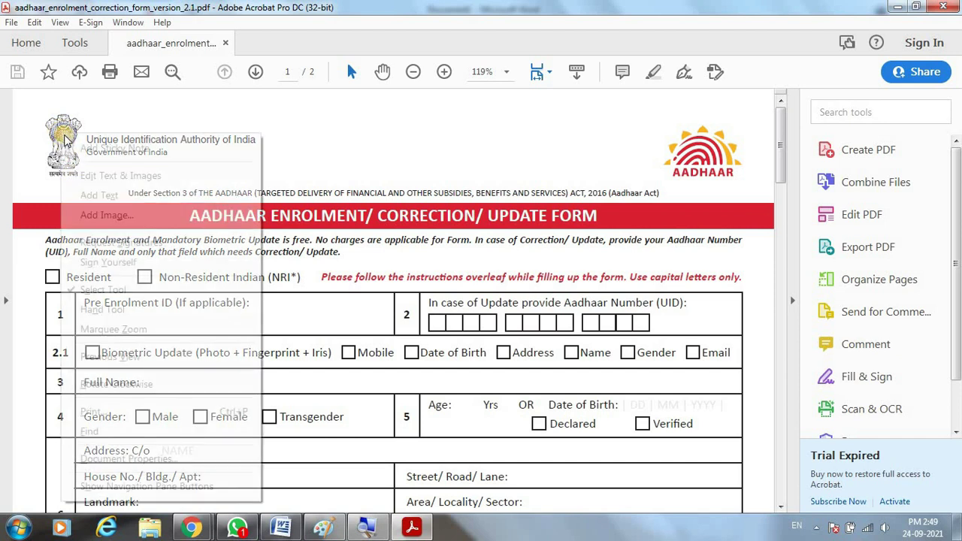
left_click(636, 155)
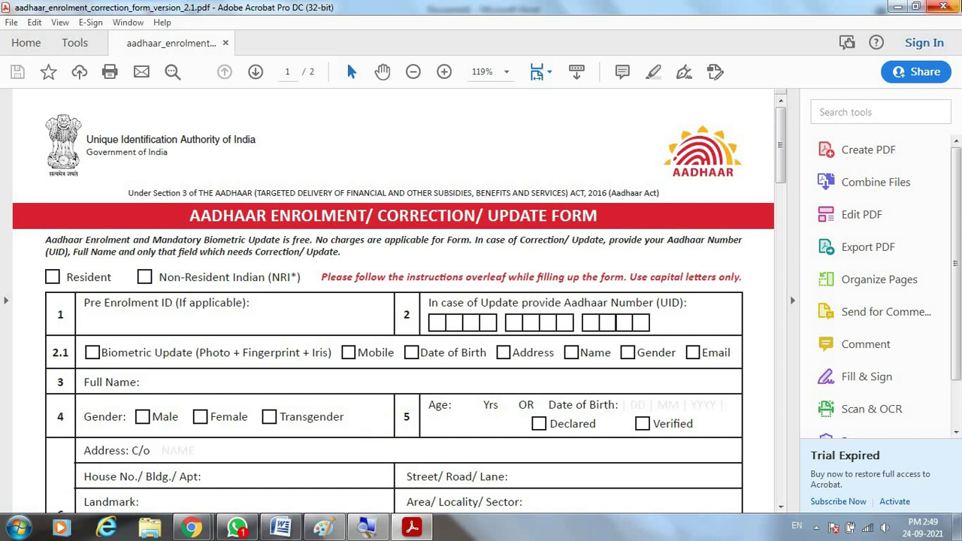
left_click(949, 8)
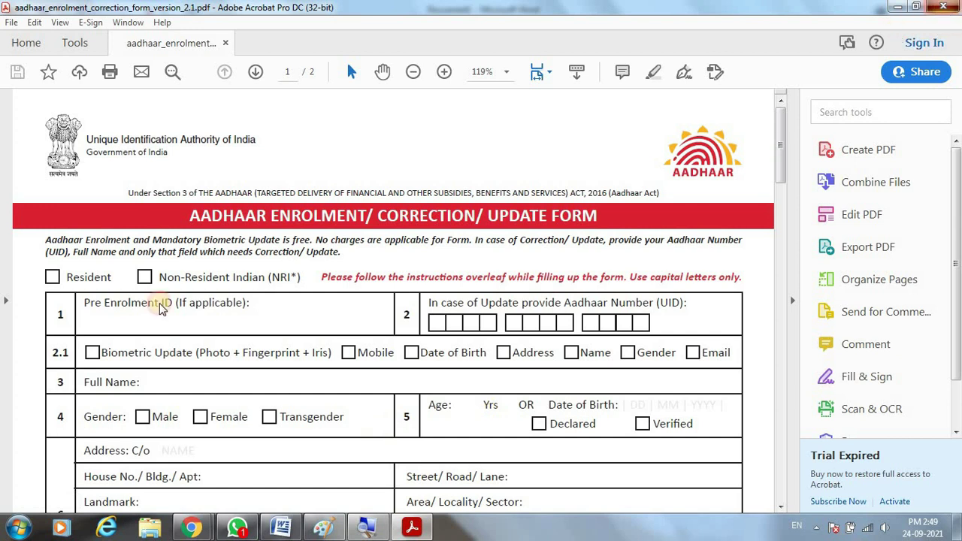
Reopen the aadhaar_enrolment_correction PDF in Adobe Reader XI from Recent and maximize it
left_click(6, 532)
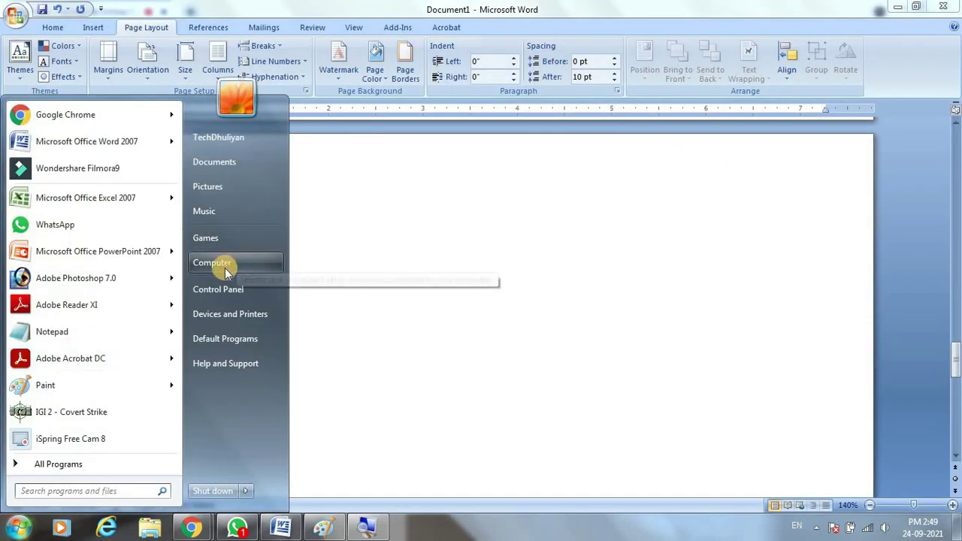
mouse_move(166, 312)
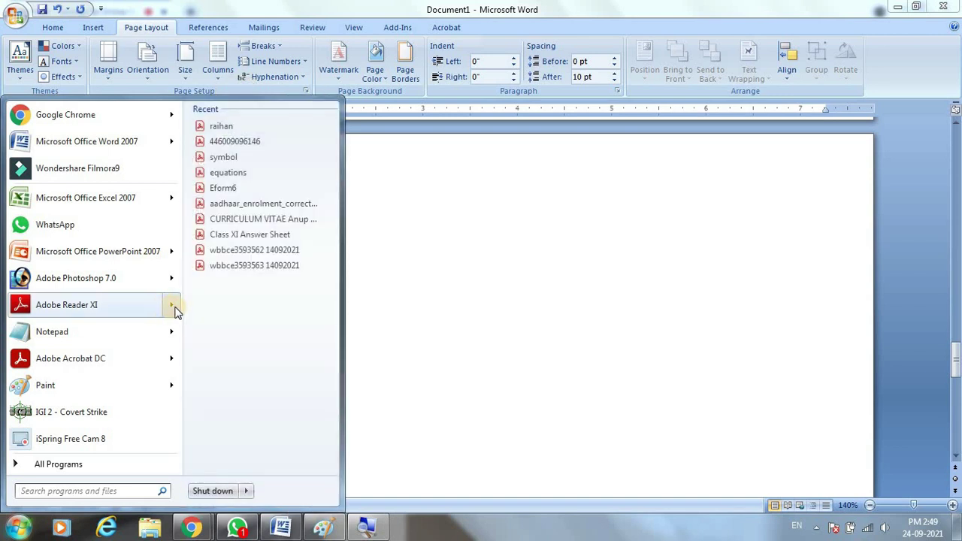
left_click(260, 203)
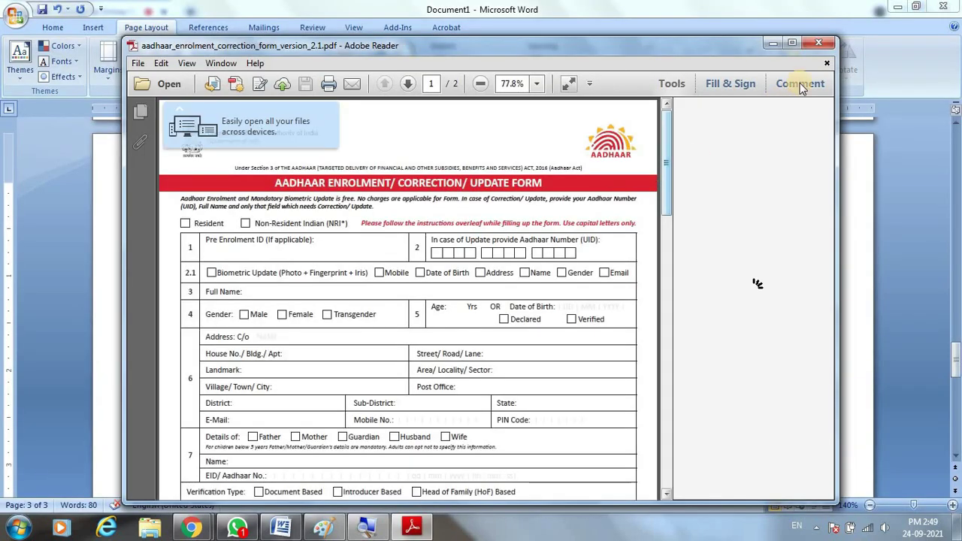
left_click(793, 44)
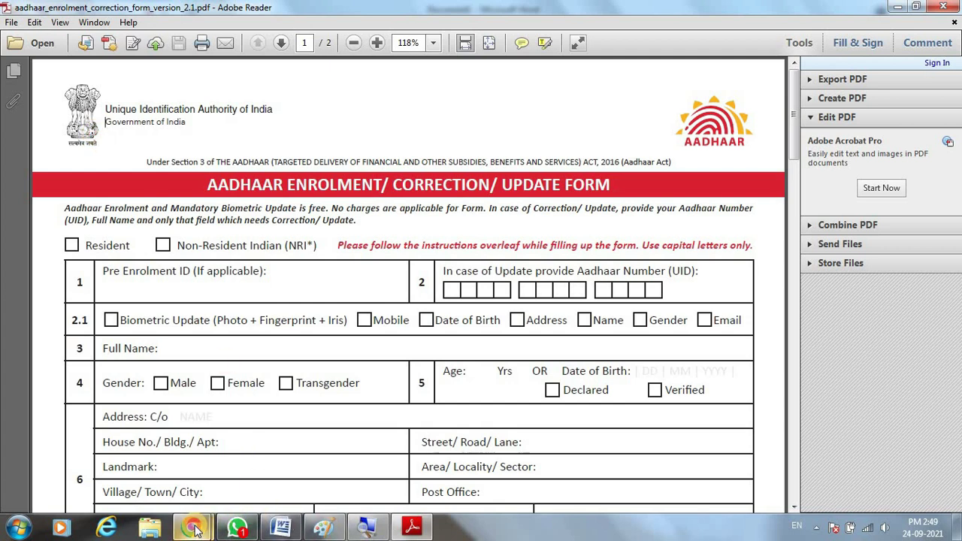
Search Google Images for 'ashok stambh' in a new Chrome tab
mouse_move(191, 528)
left_click(135, 416)
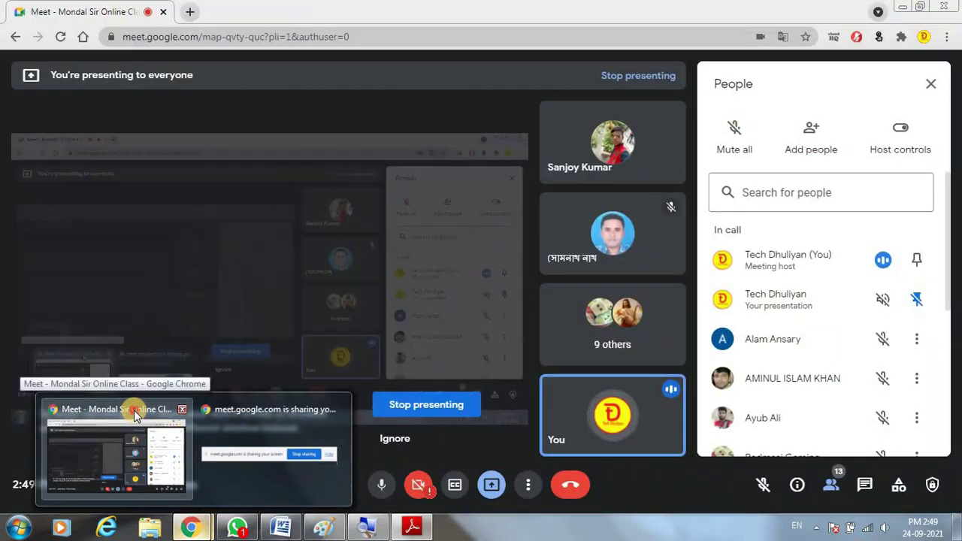
left_click(189, 11)
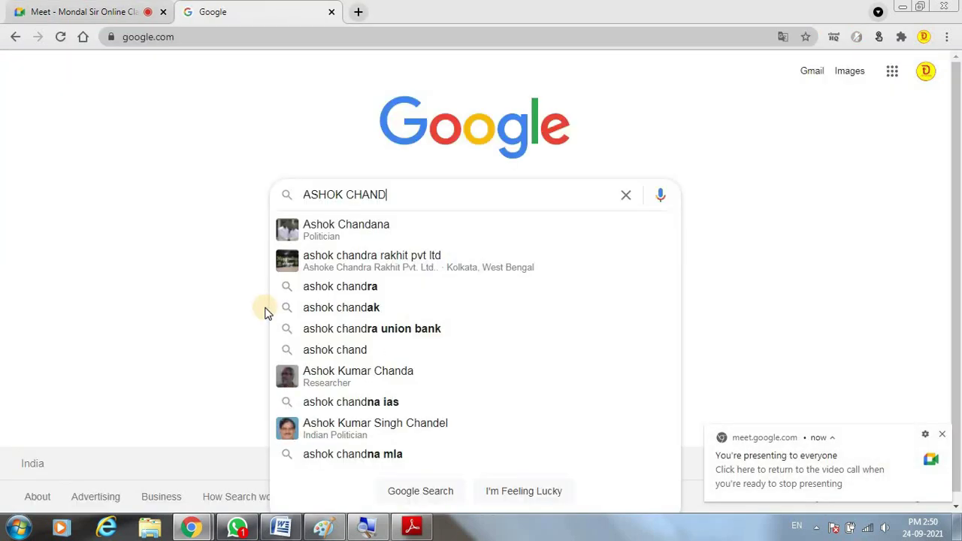
type("ASHOK CHANDA")
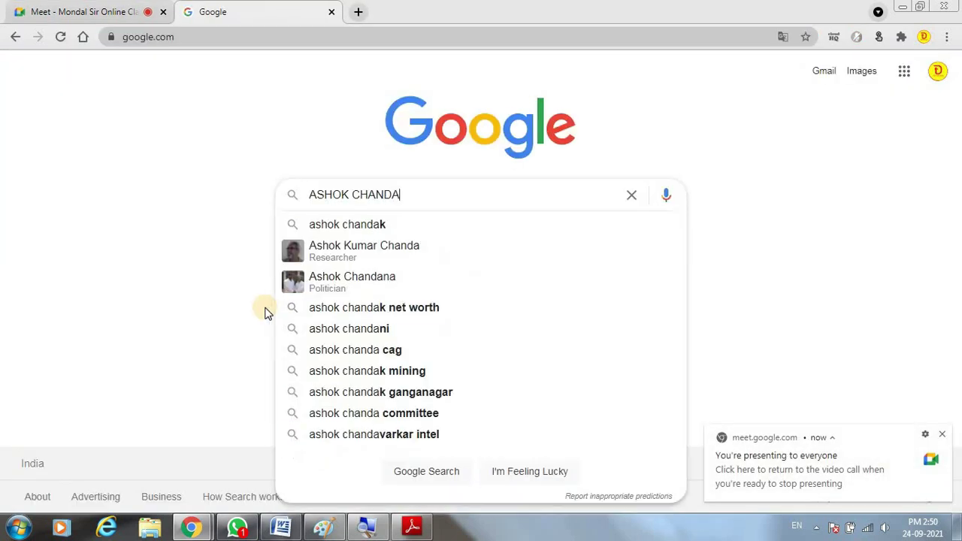
key("BackSpace")
key("BackSpace")
key("BackSpace")
key("BackSpace")
key("BackSpace")
key("BackSpace")
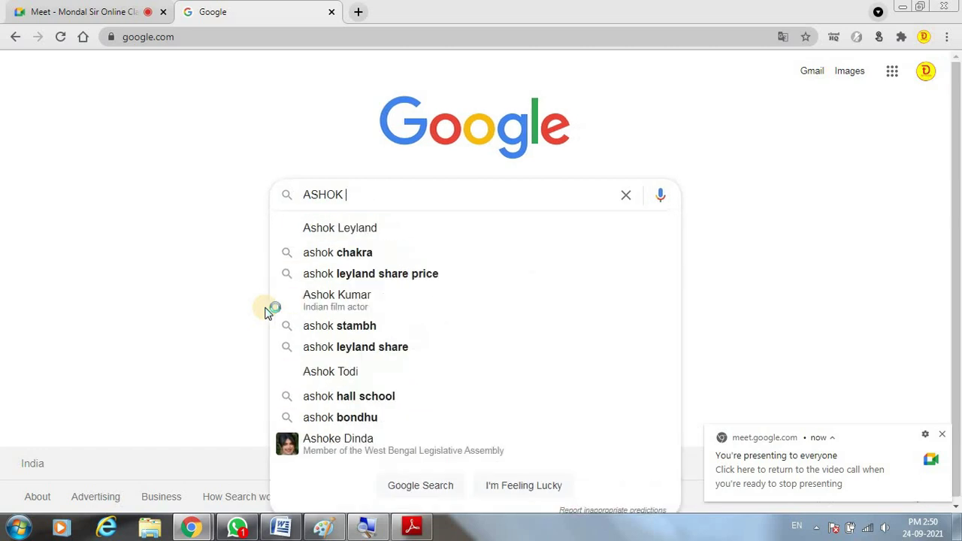
type("S")
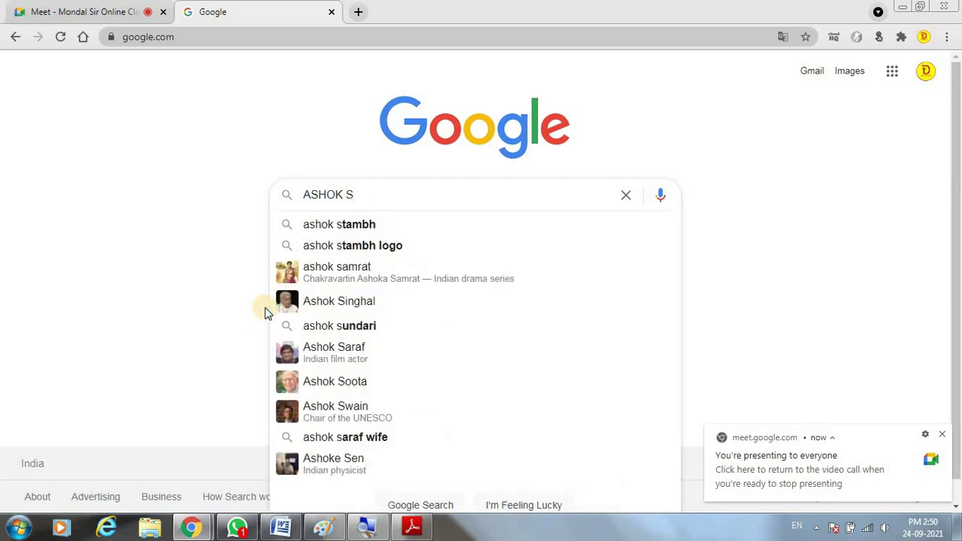
type("T")
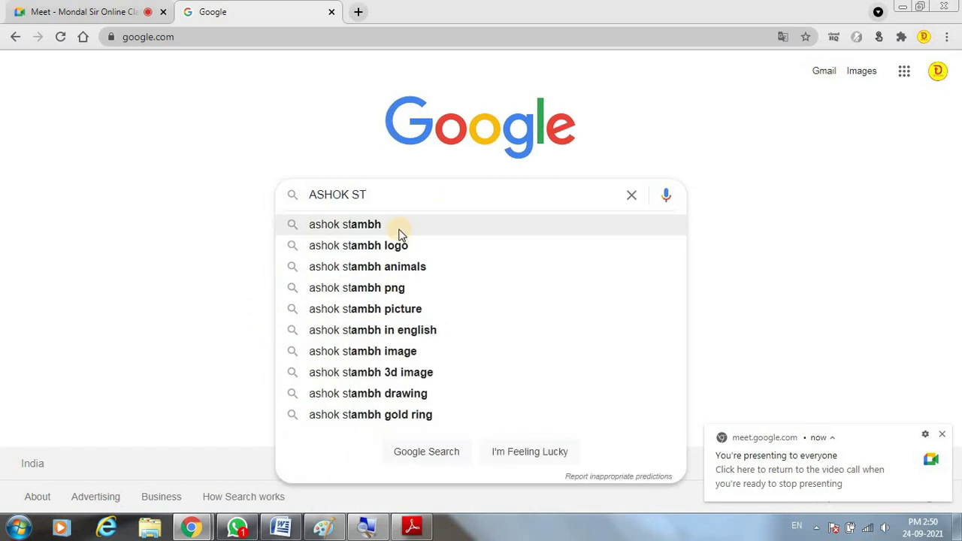
left_click(399, 226)
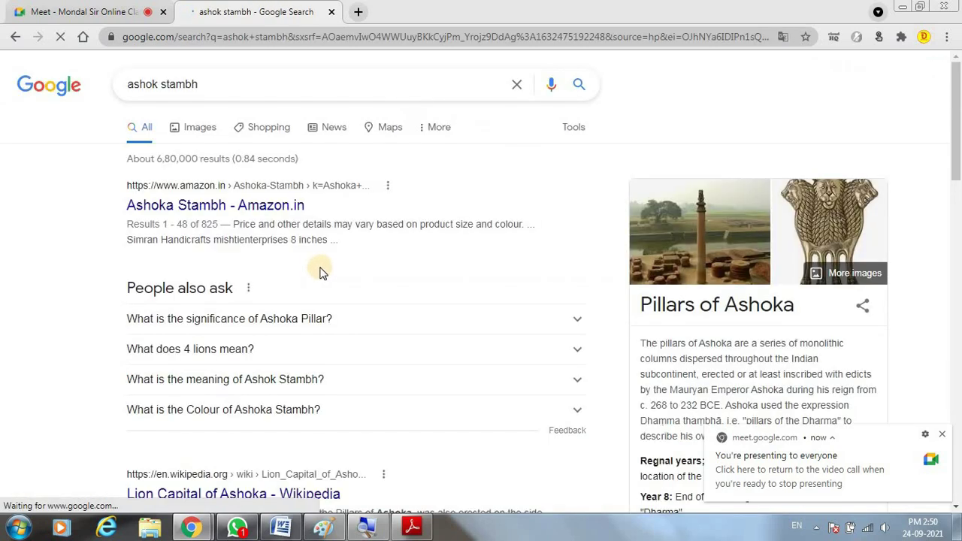
left_click(193, 132)
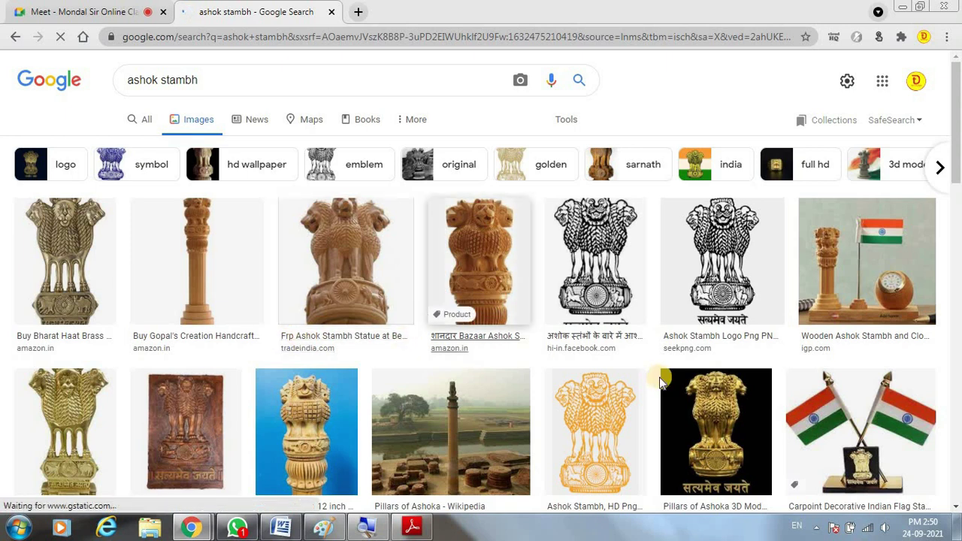
Save the black-and-white emblem image as ASHOK.jpg in Desktop > DTP Collection
left_click(605, 235)
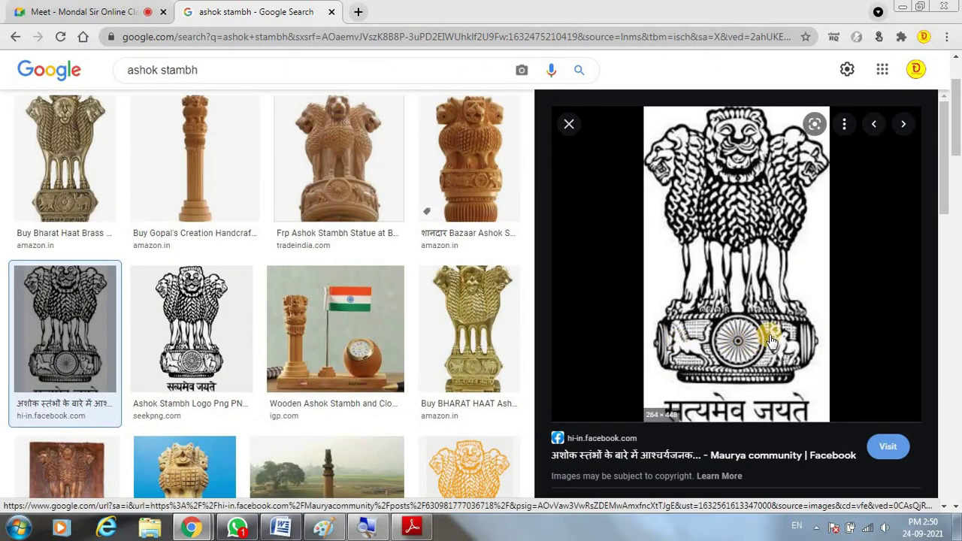
right_click(737, 247)
left_click(789, 389)
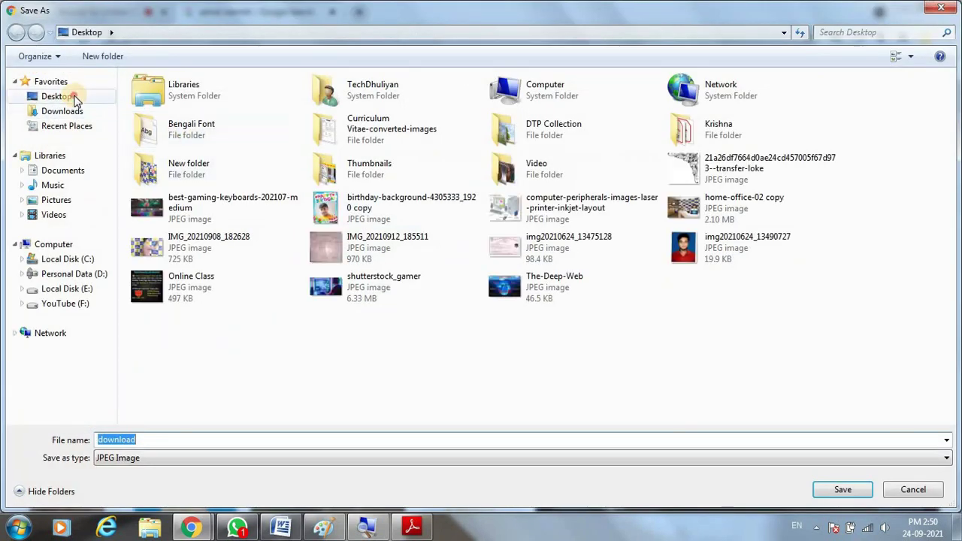
left_click(60, 97)
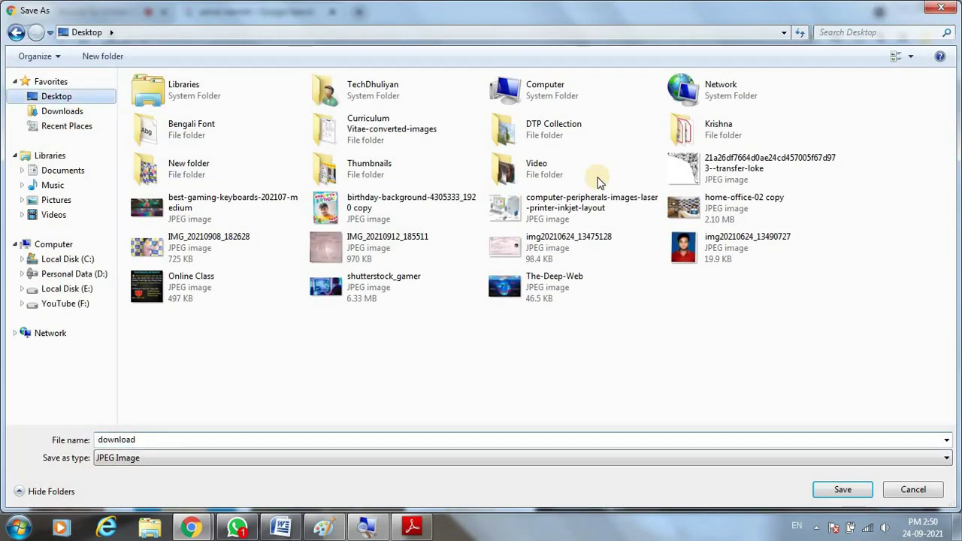
double_click(545, 132)
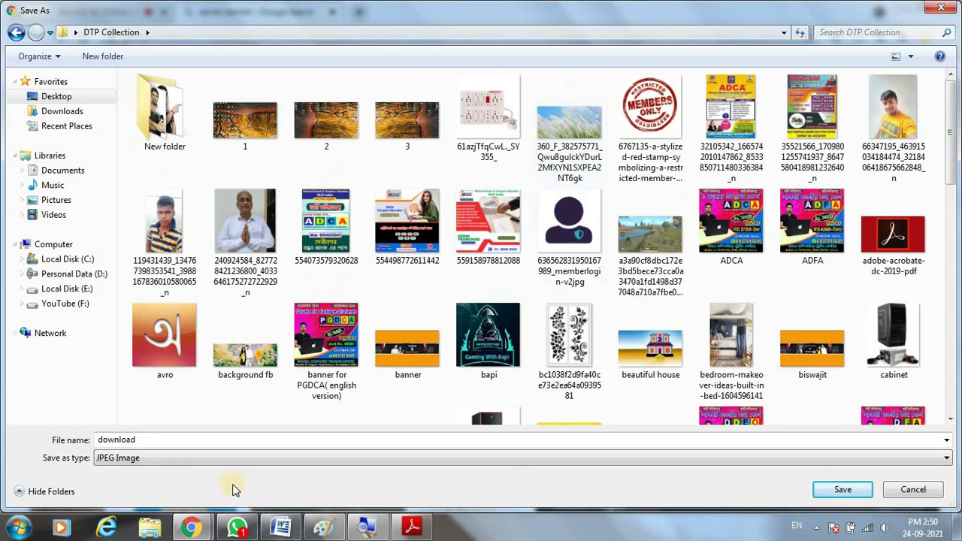
double_click(204, 436)
type("A")
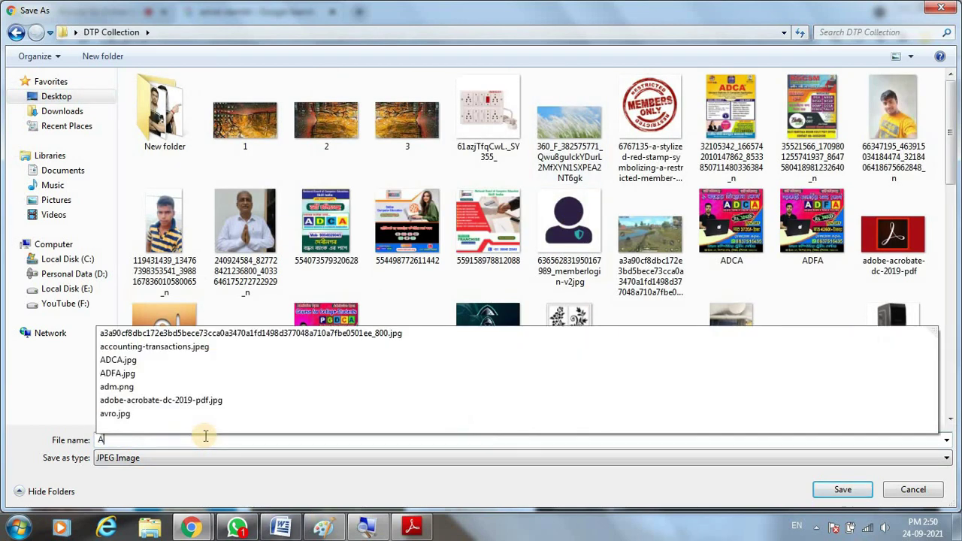
type("SHOK")
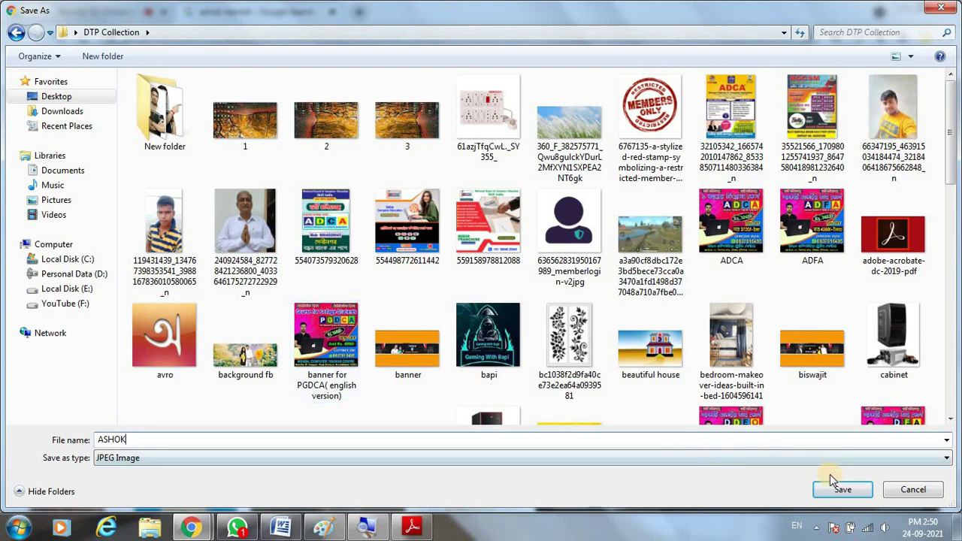
left_click(838, 492)
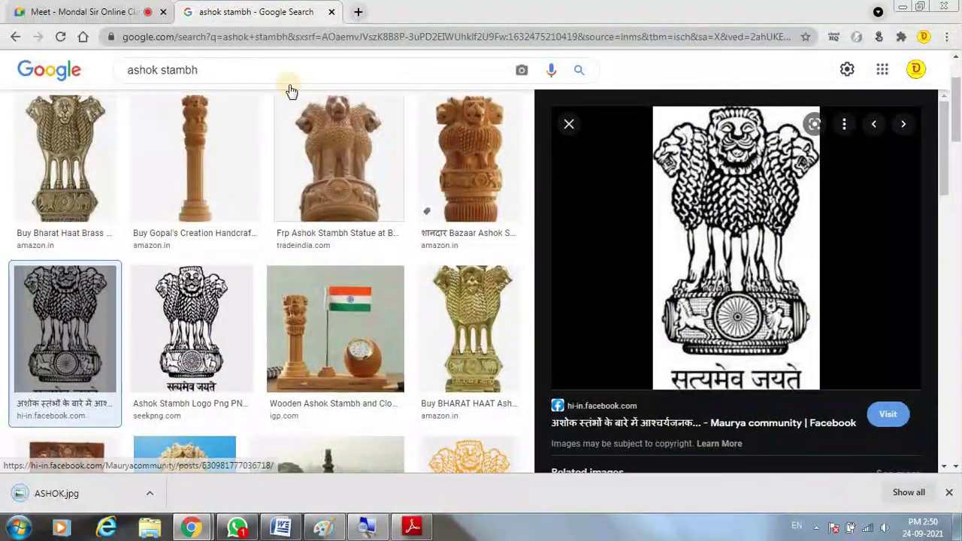
Replace the Google image search with 'aadhar logo' in Chrome
left_click(412, 527)
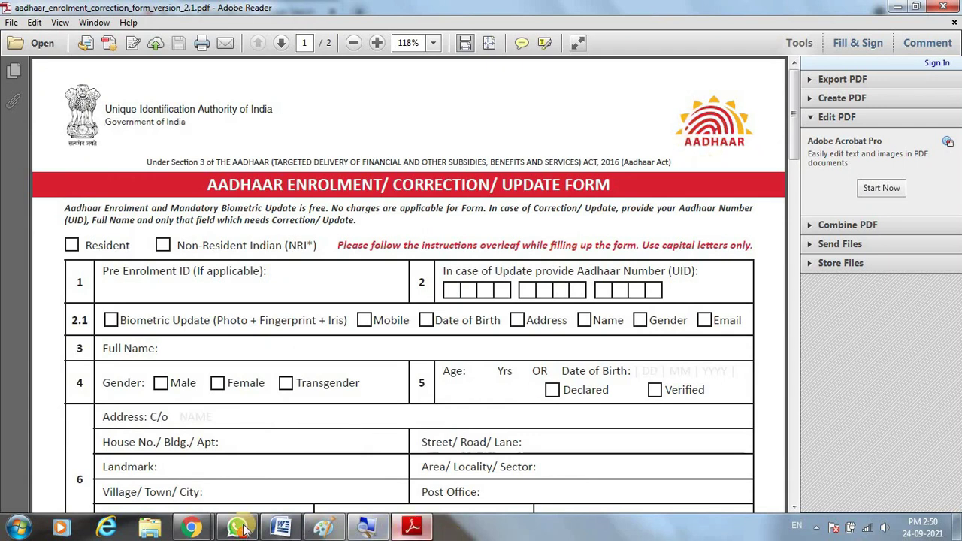
mouse_move(192, 526)
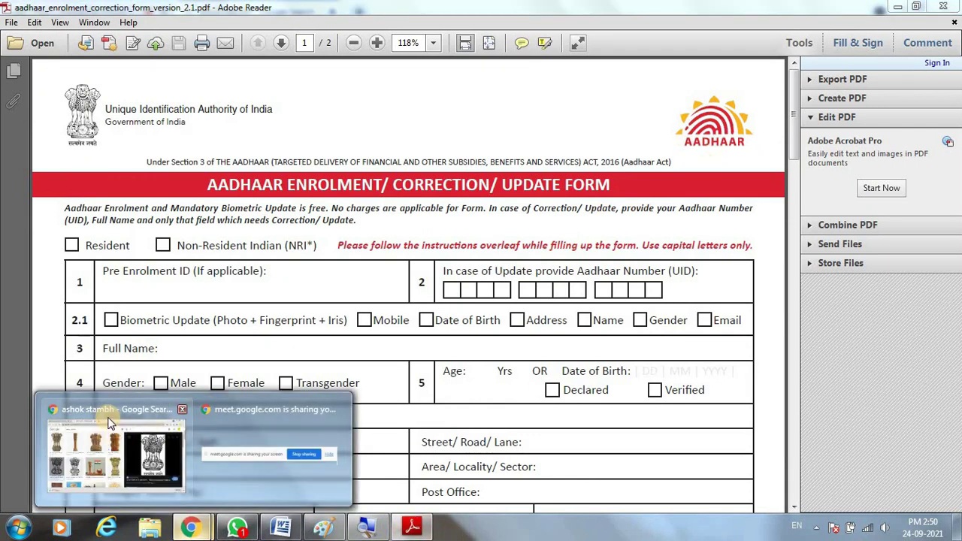
left_click(157, 440)
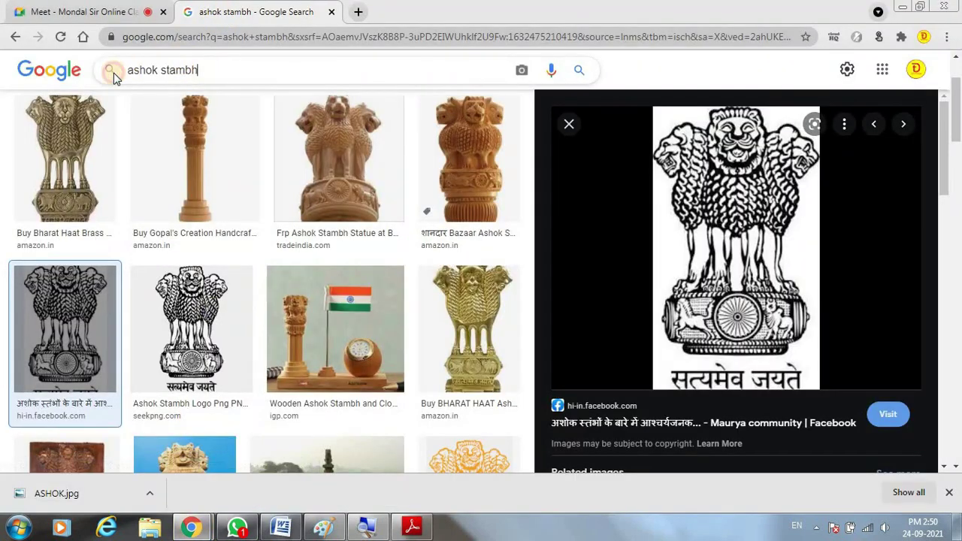
left_click_drag(198, 68, 105, 69)
type("A")
key("BackSpace")
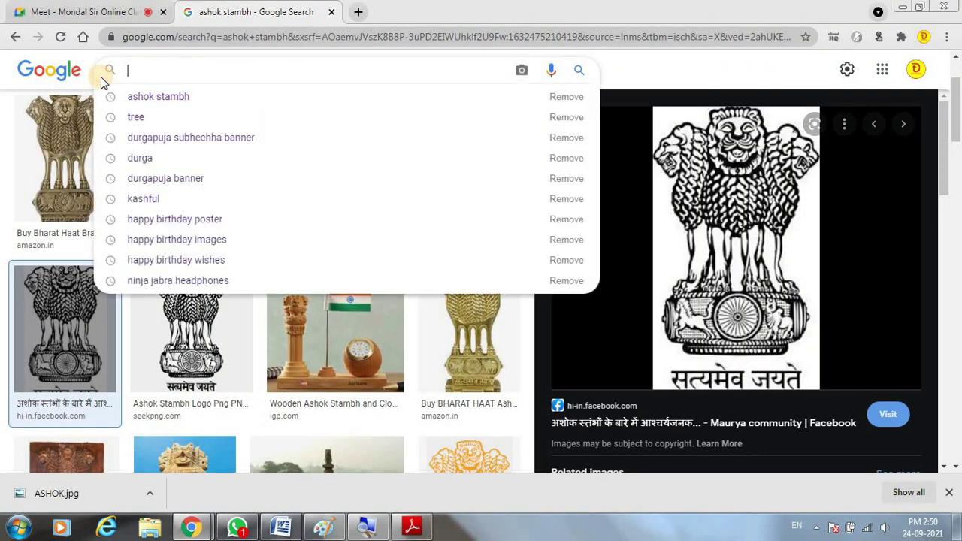
type("aadhar")
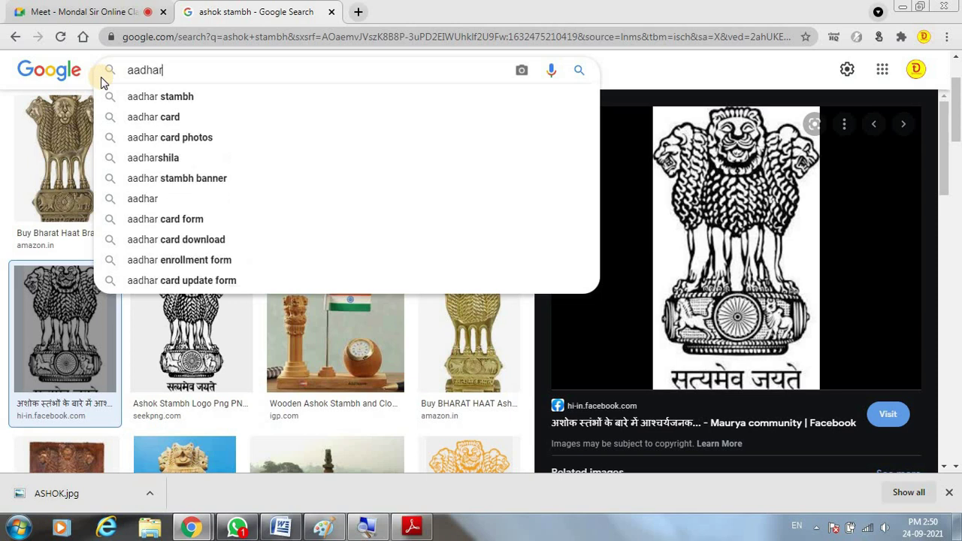
type(" logo")
key("Return")
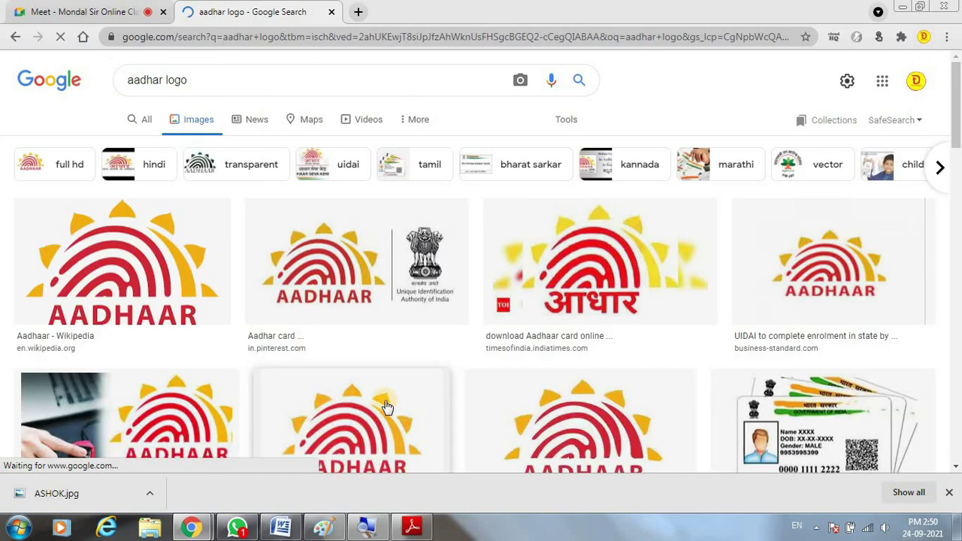
Save the Wikipedia Aadhaar logo as 1200px-Aadhaar_Logo.png into DTP Collection
left_click(120, 263)
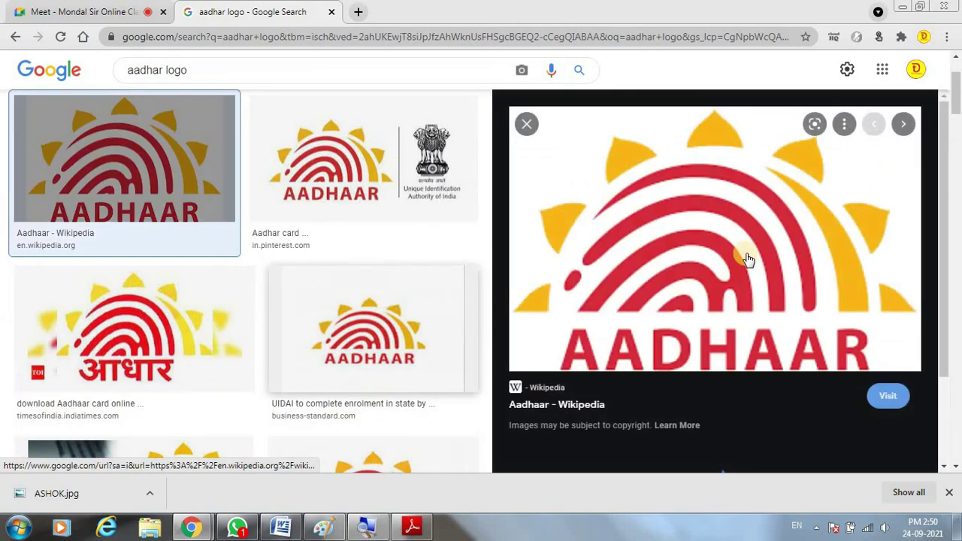
right_click(699, 236)
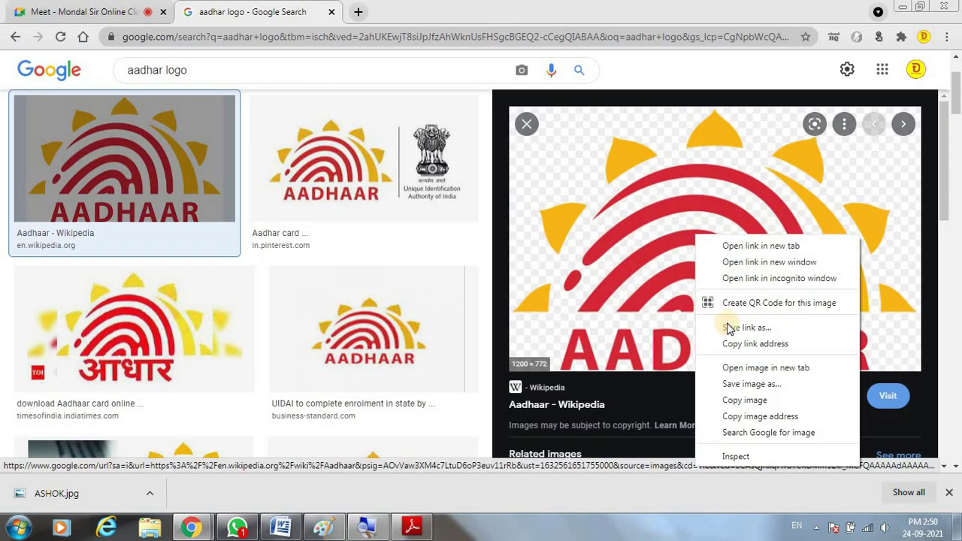
left_click(752, 384)
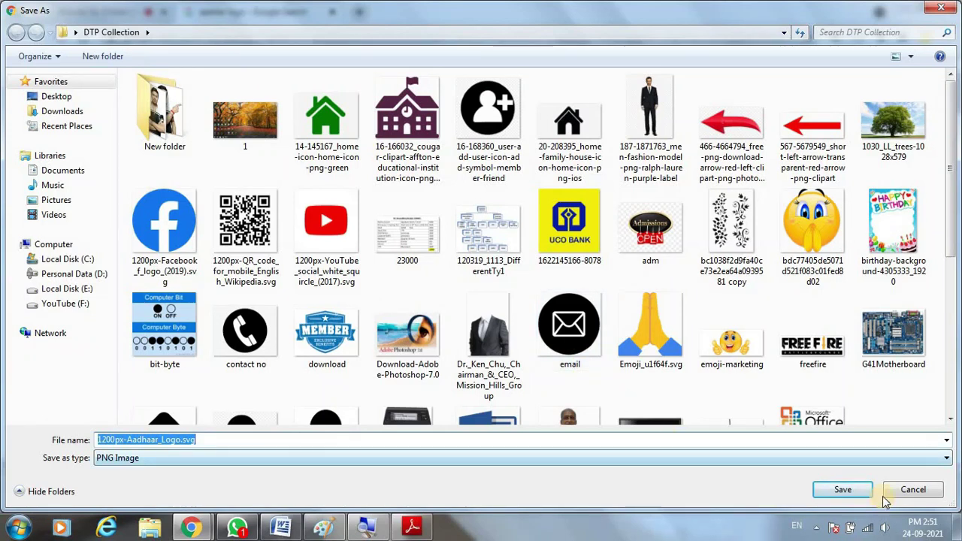
left_click(842, 490)
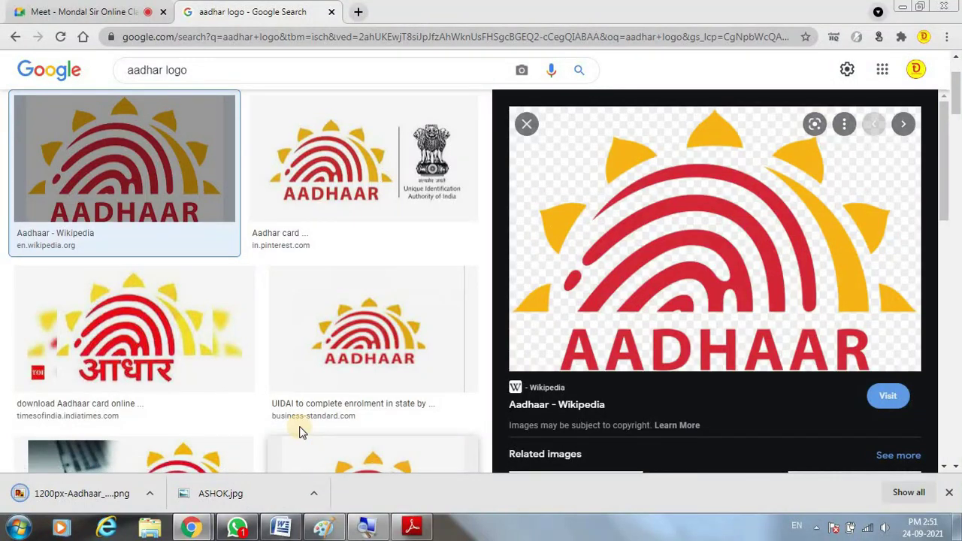
Select the PDF's heading and intro text down to the red instruction line, then return to Word
left_click(279, 529)
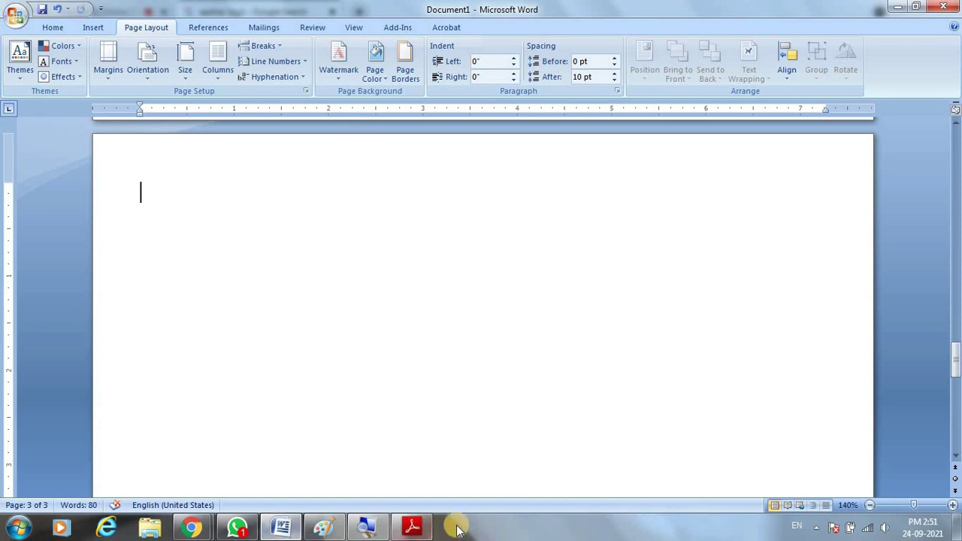
left_click(416, 528)
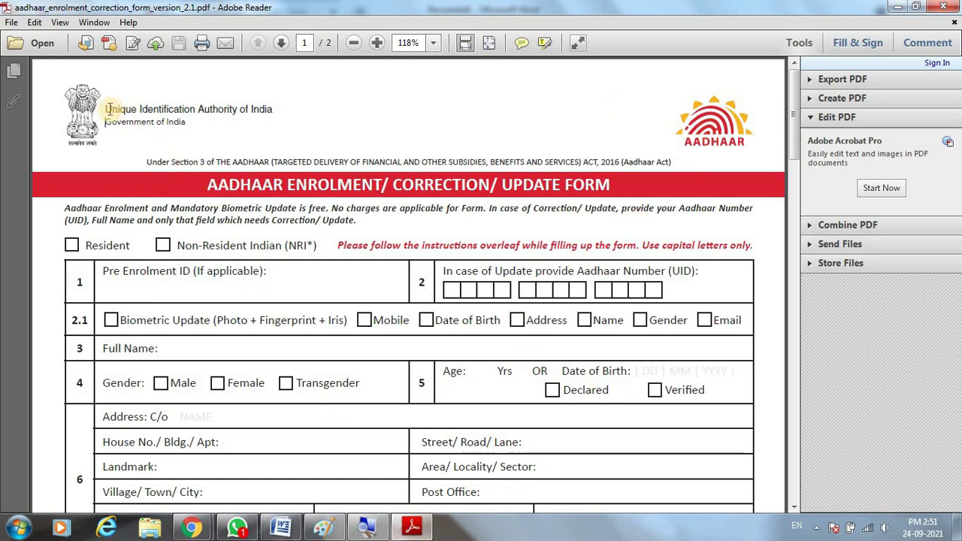
left_click_drag(149, 118, 496, 473)
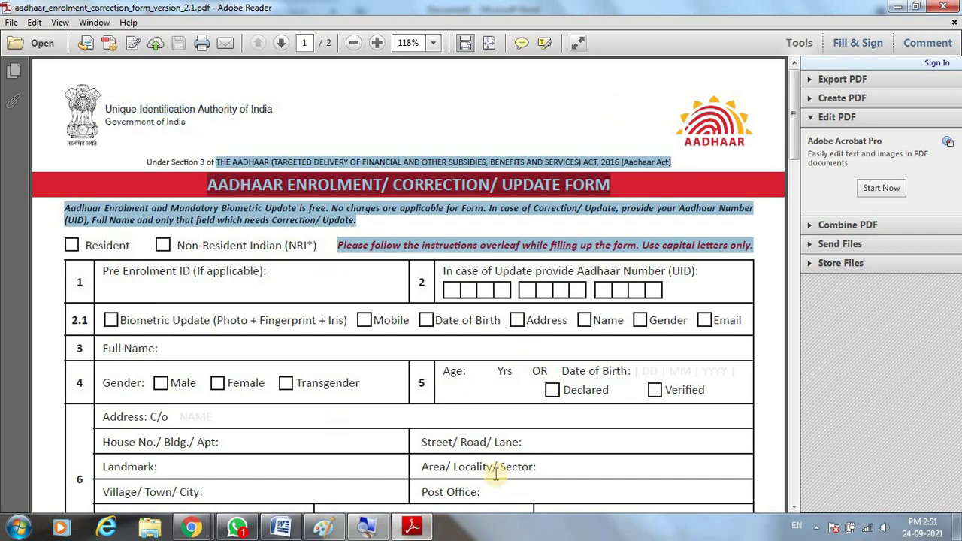
left_click(281, 526)
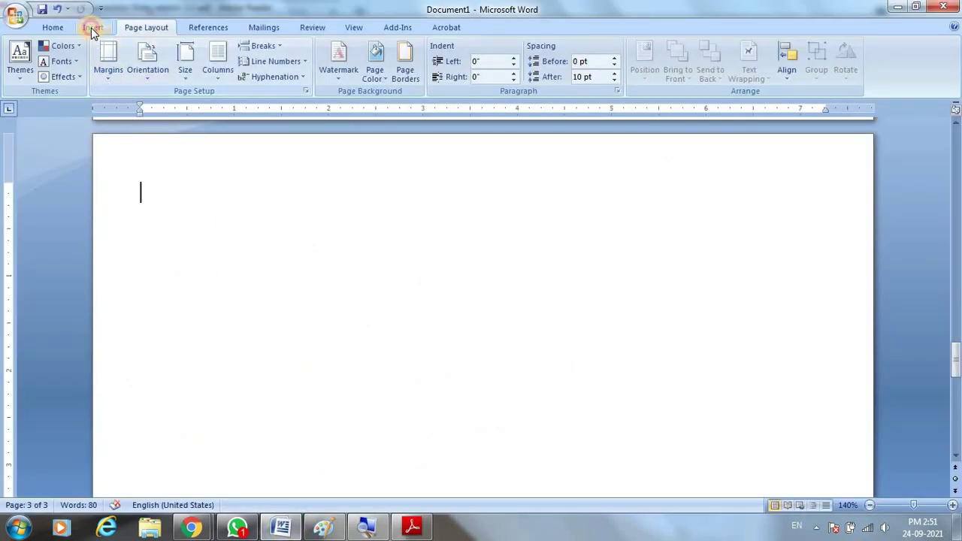
Insert ASHOK.jpg from Desktop > DTP Collection onto the blank Word page
left_click(92, 28)
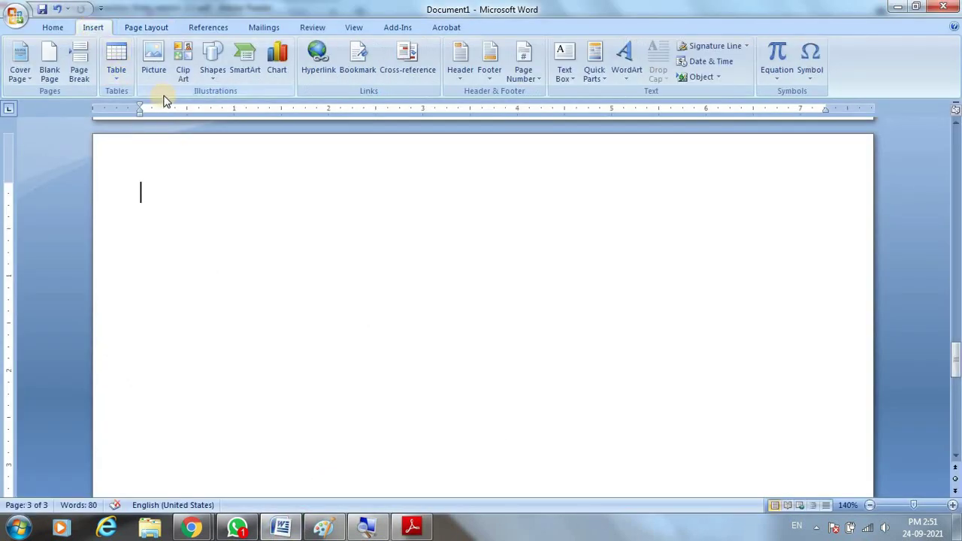
left_click(154, 68)
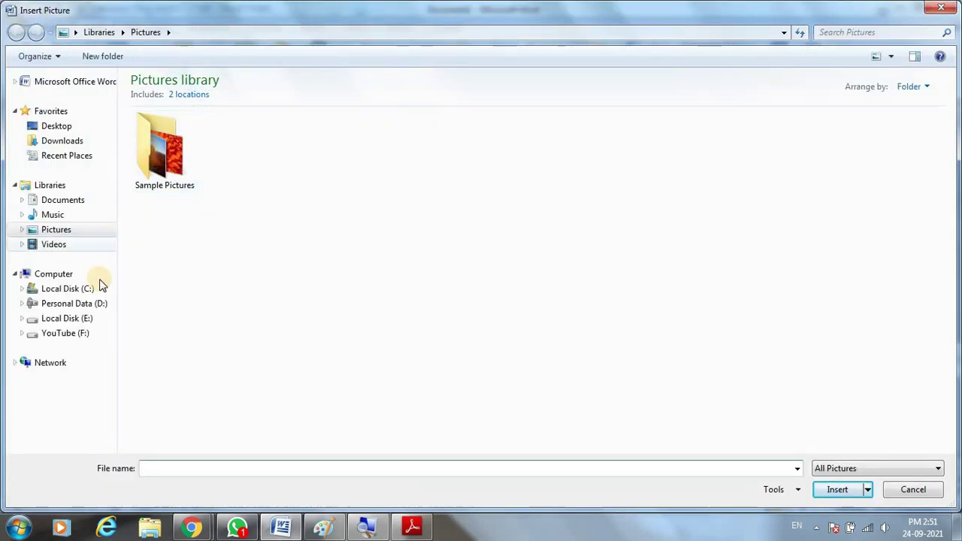
left_click(60, 126)
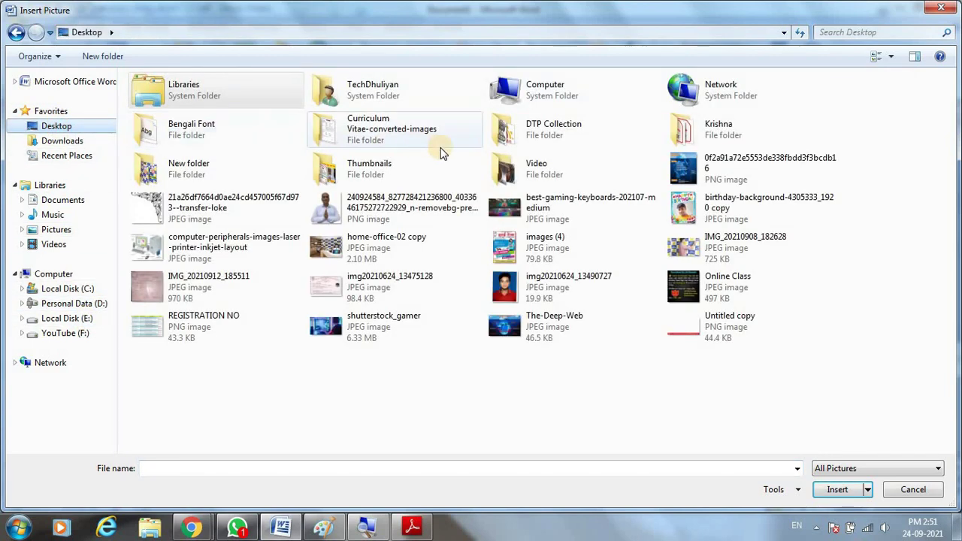
left_click(579, 132)
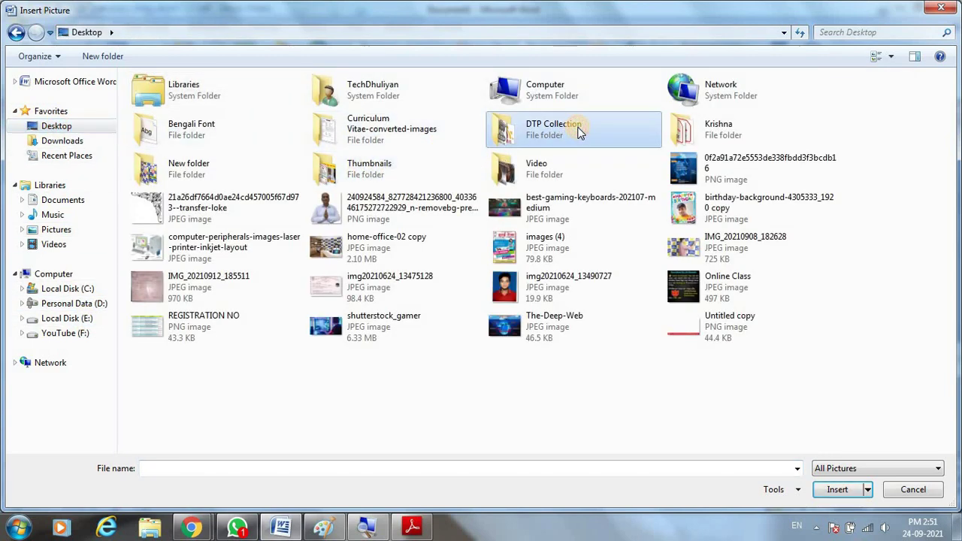
double_click(599, 131)
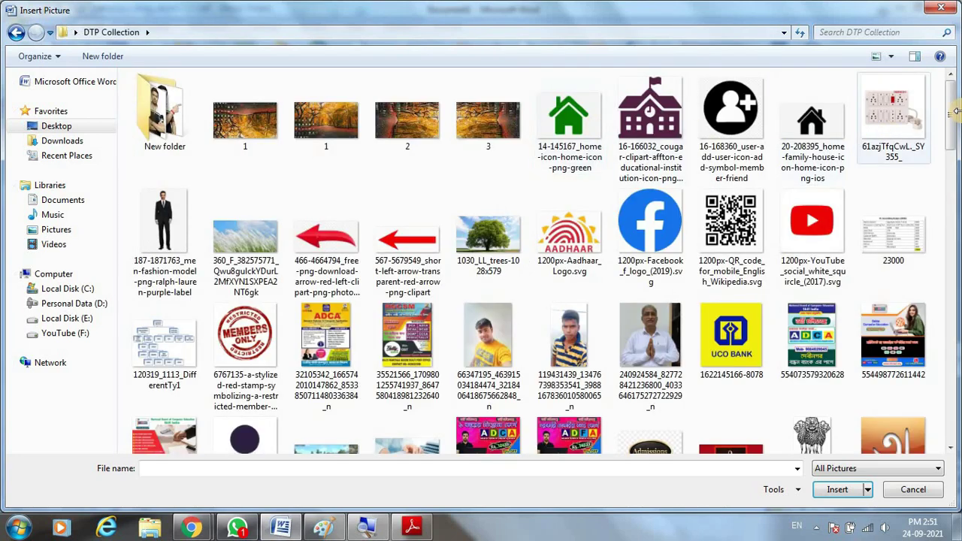
scroll(932, 143, "down", 5)
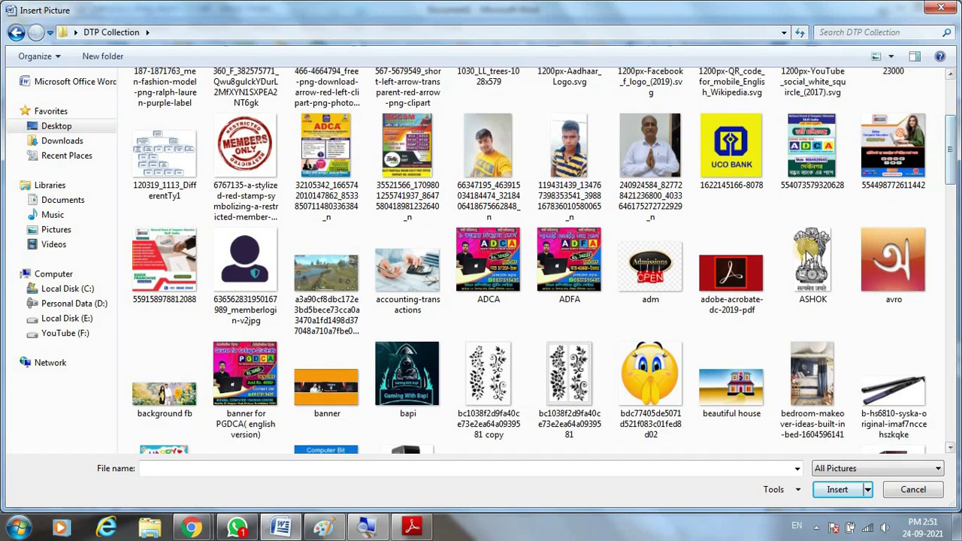
left_click(810, 257)
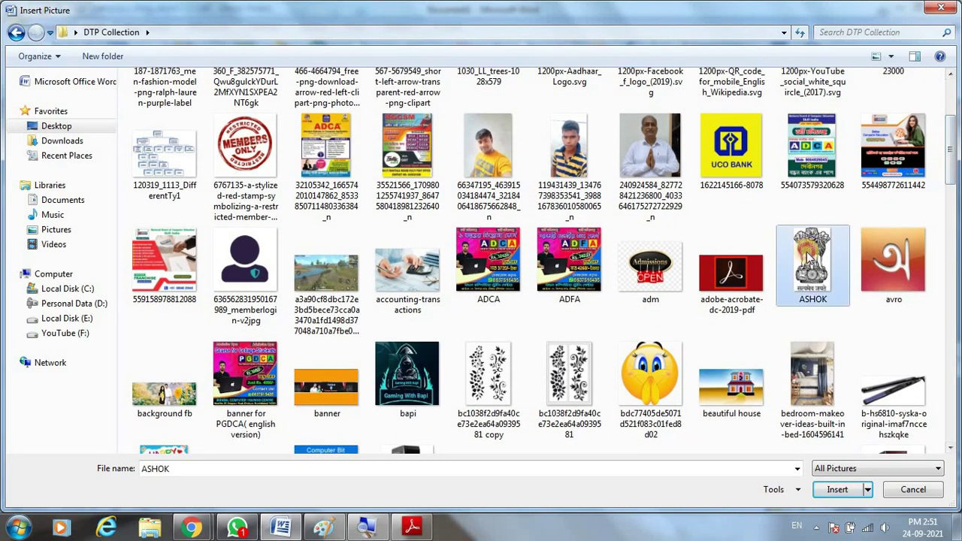
left_click(839, 492)
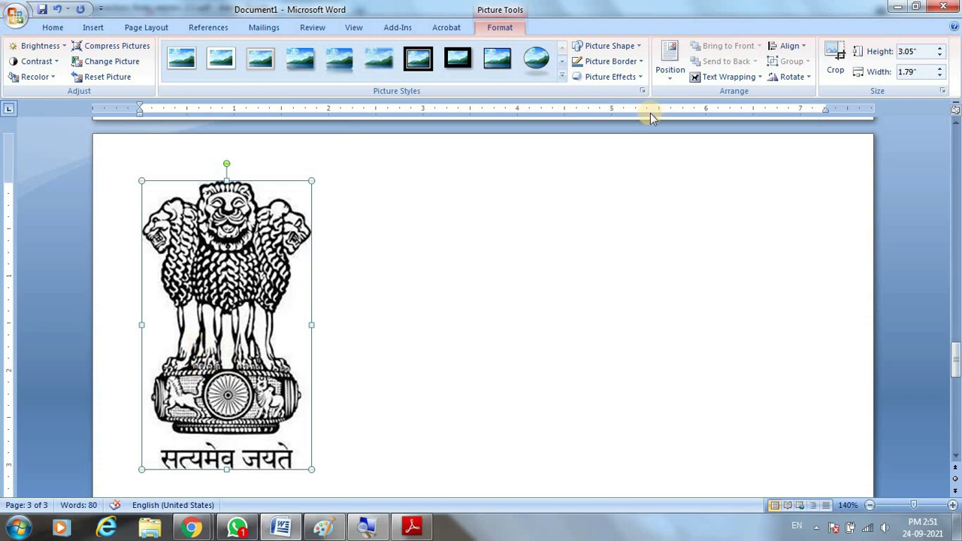
Set the emblem to In Front of Text and shrink it to letterhead size
left_click(729, 76)
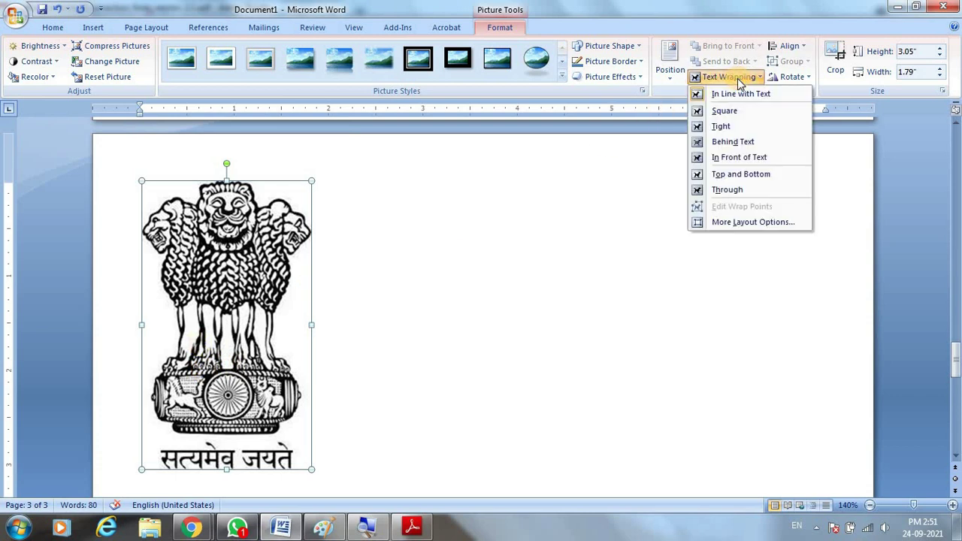
left_click(736, 157)
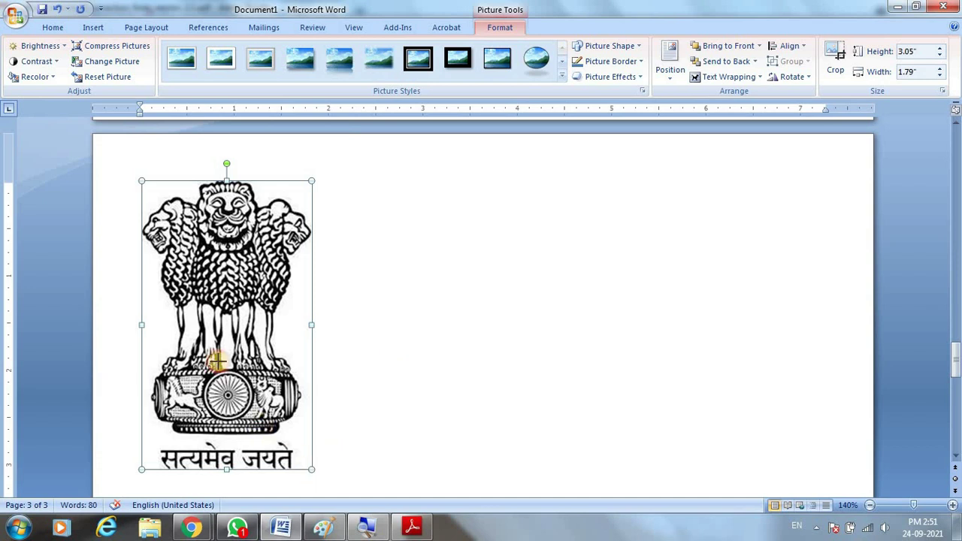
left_click_drag(217, 360, 178, 239)
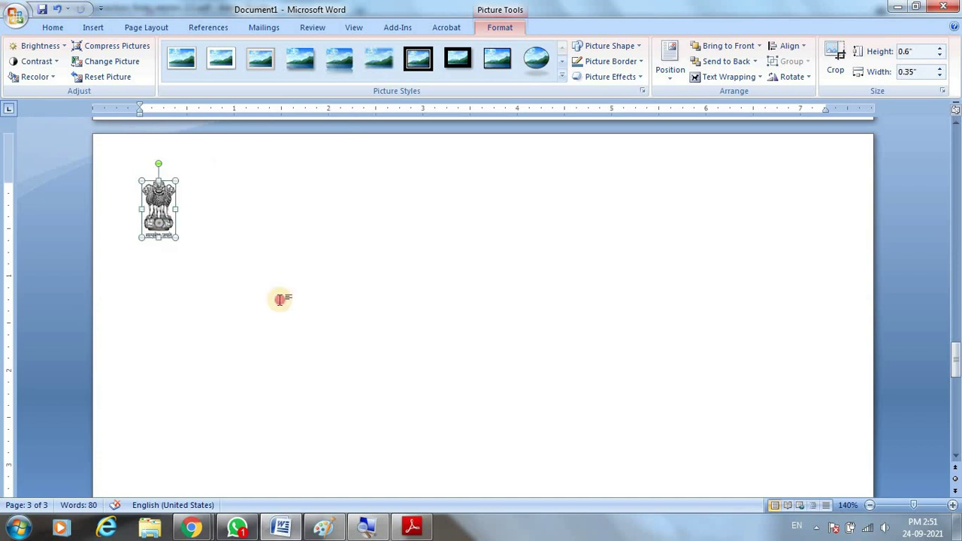
left_click(279, 299)
left_click(149, 204)
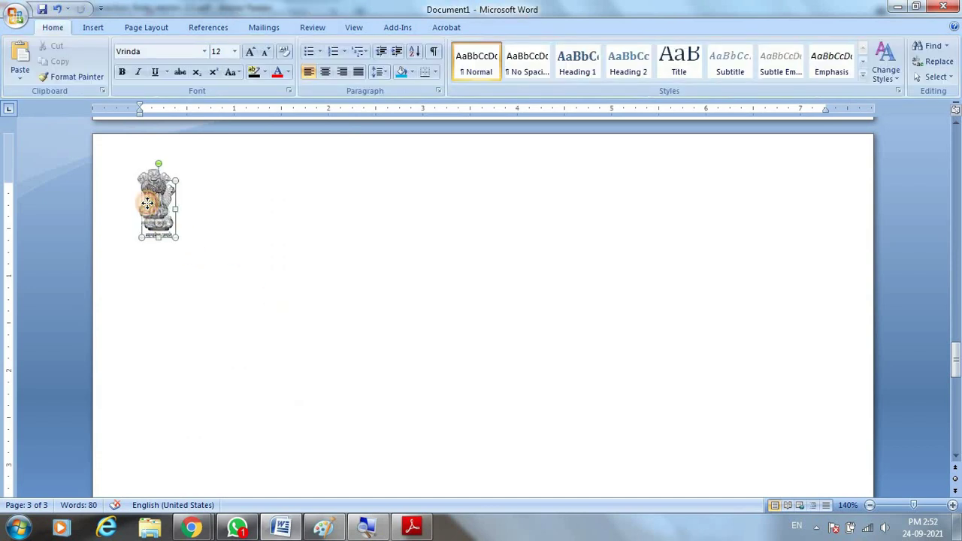
left_click(225, 248)
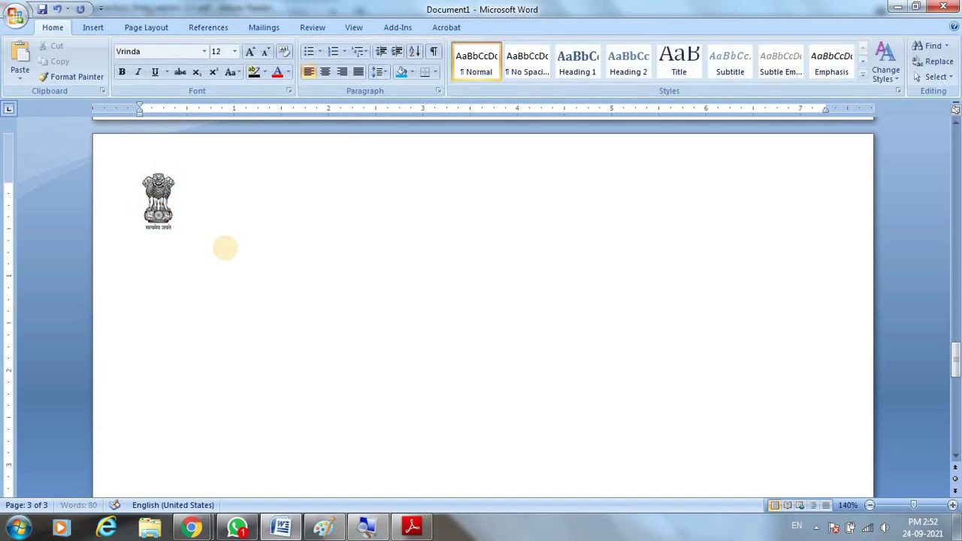
left_click(168, 228)
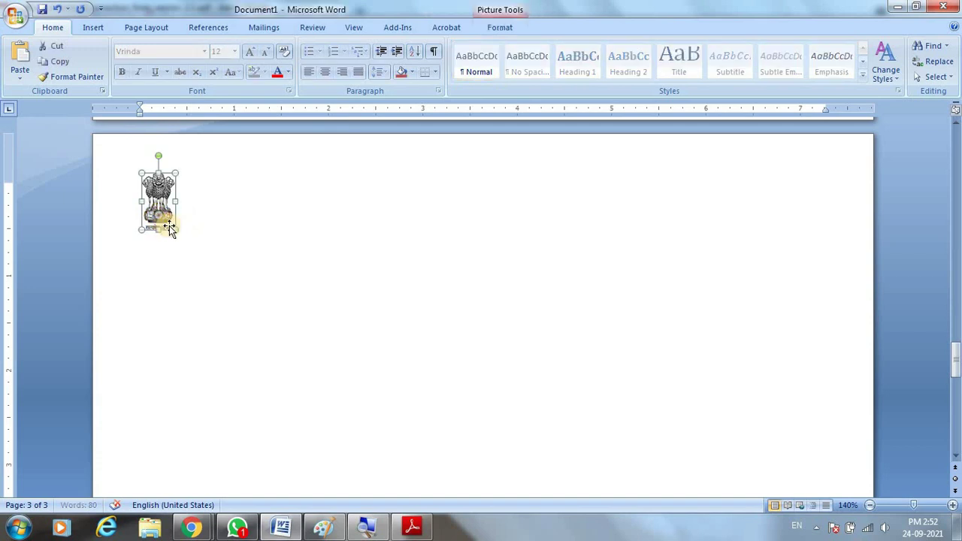
left_click_drag(174, 229, 196, 247)
left_click(248, 254)
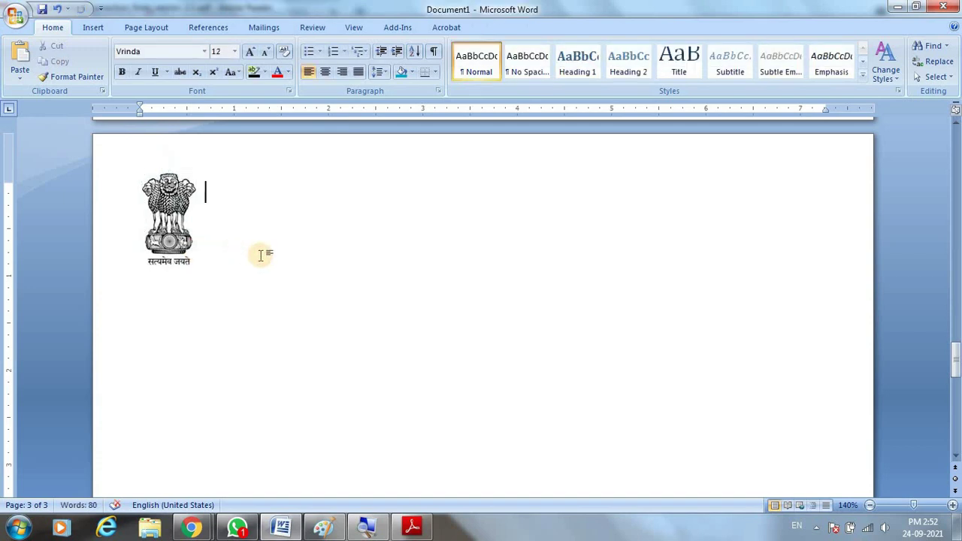
Nudge the emblem higher in the top-left corner, comparing with the reference PDF
left_click(412, 526)
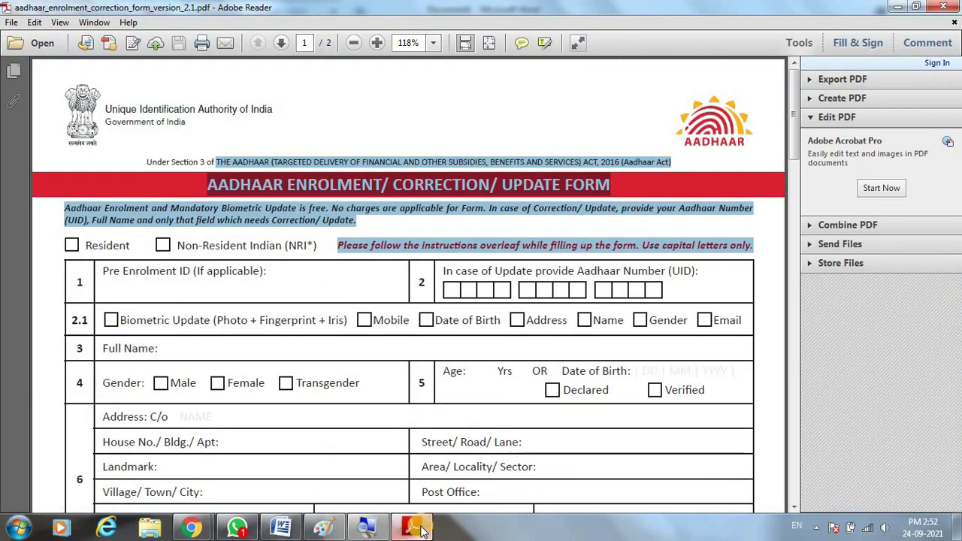
left_click(418, 526)
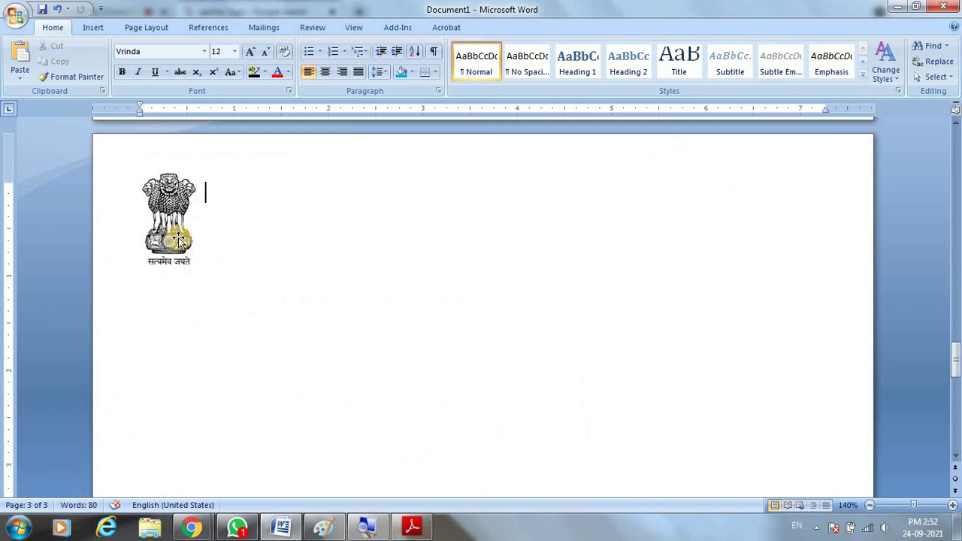
left_click_drag(178, 239, 178, 227)
left_click(215, 237)
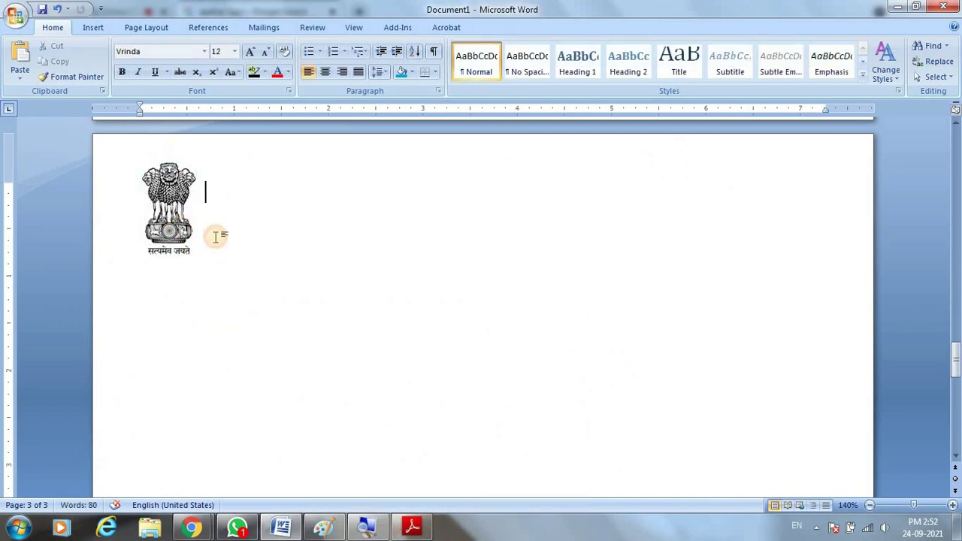
left_click(413, 528)
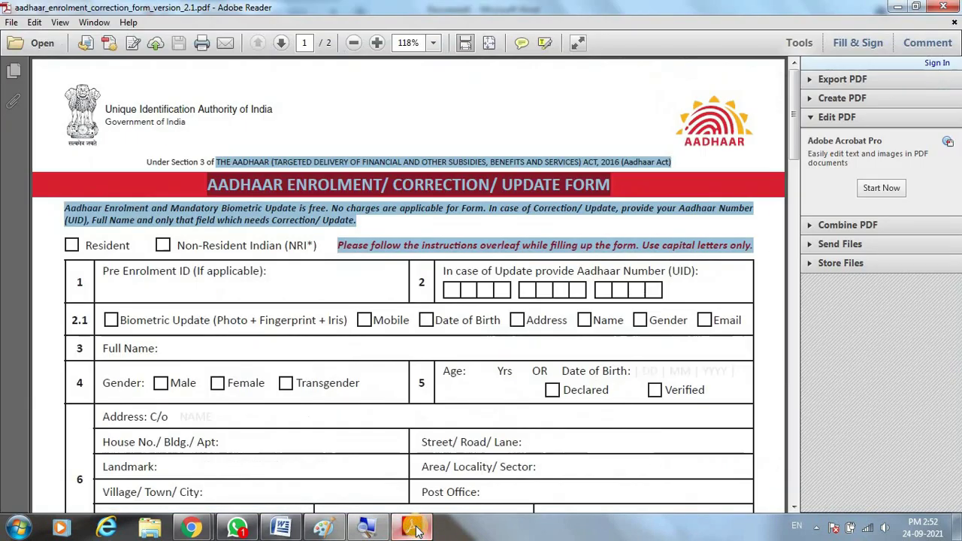
left_click(412, 527)
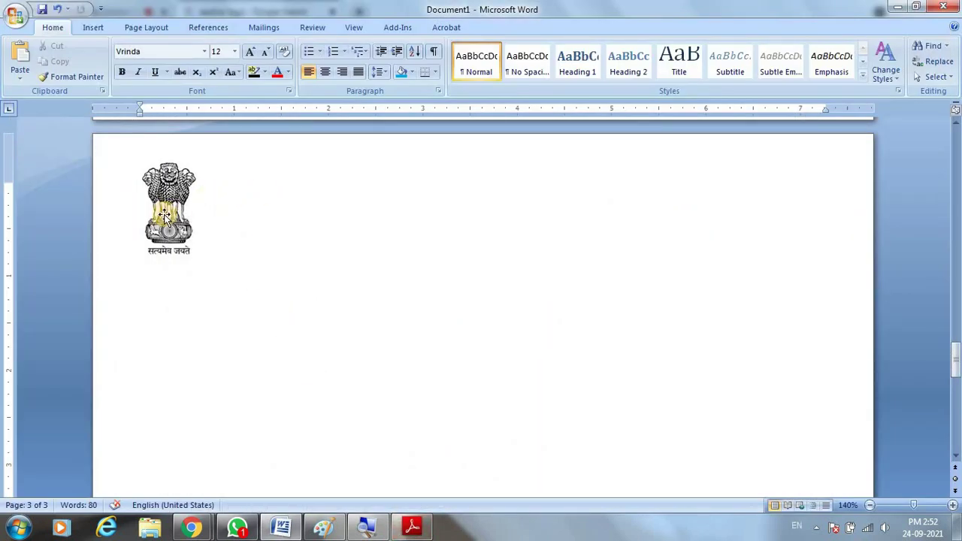
left_click_drag(170, 208, 170, 203)
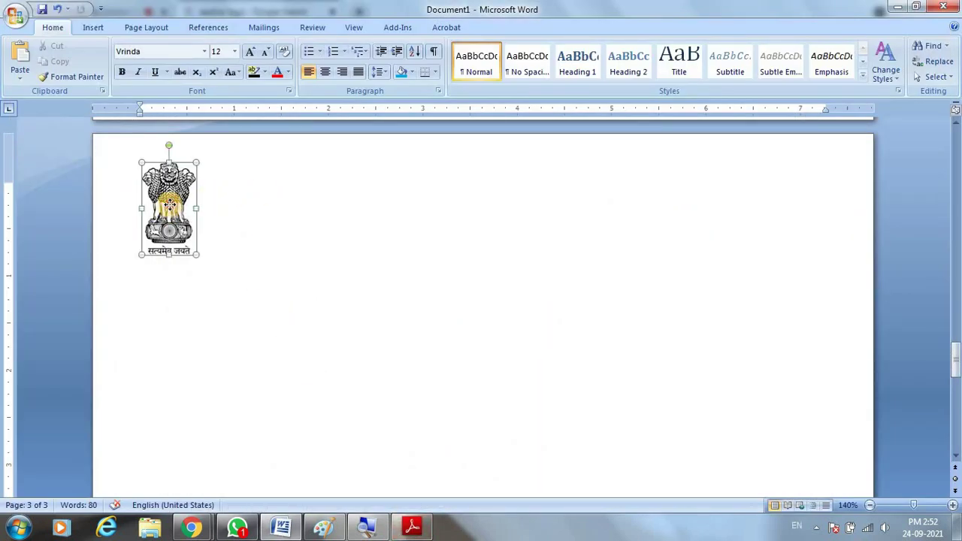
left_click(265, 273)
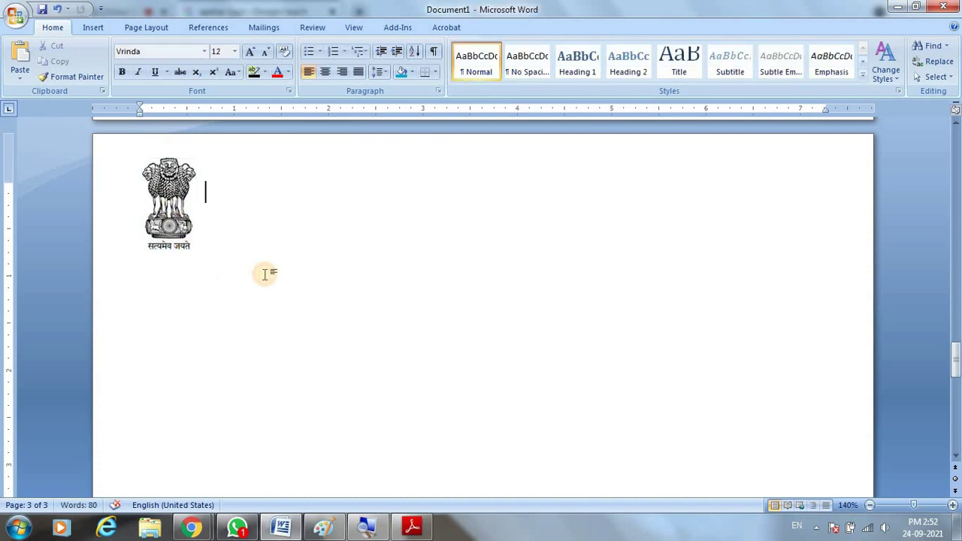
left_click(426, 531)
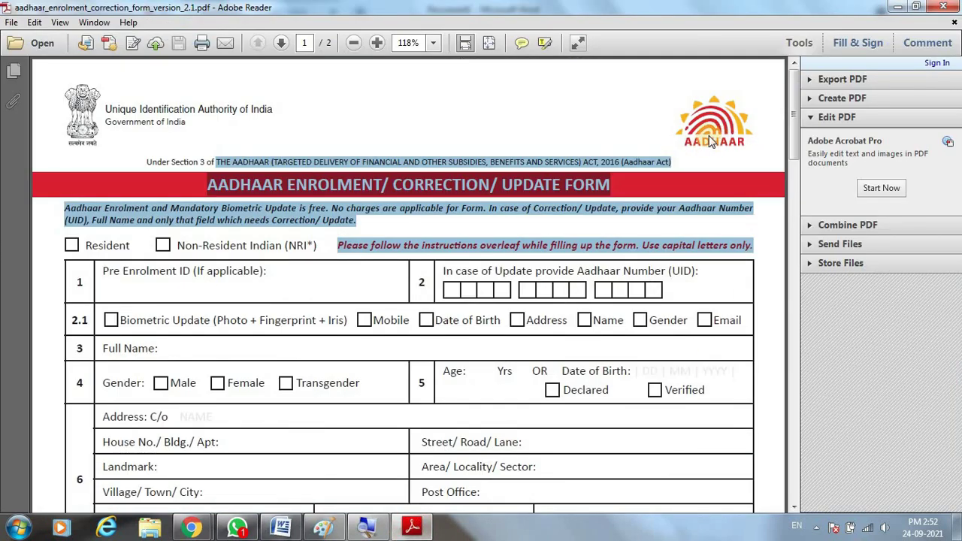
left_click(412, 528)
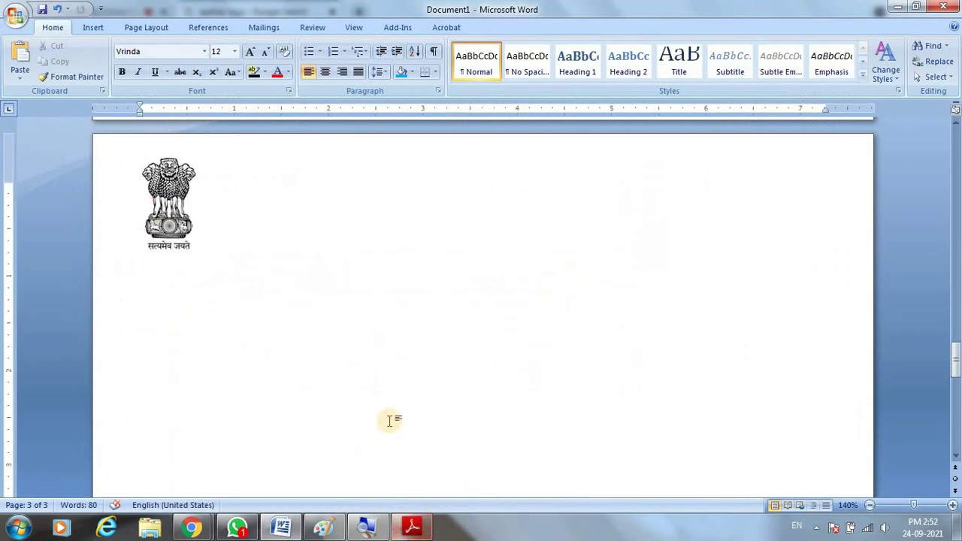
Insert the 1200px-Aadhaar_Logo image and set it to float In Front of Text
left_click(92, 28)
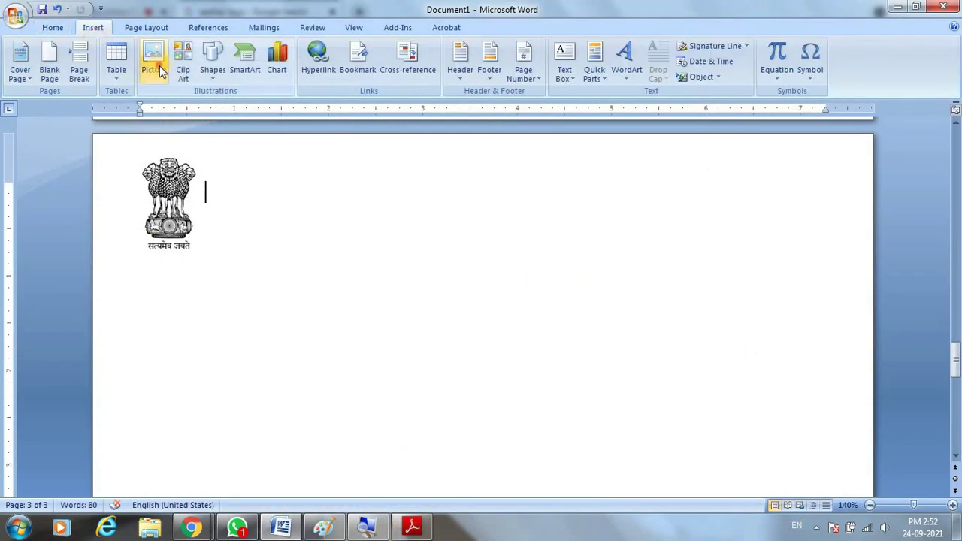
left_click(153, 66)
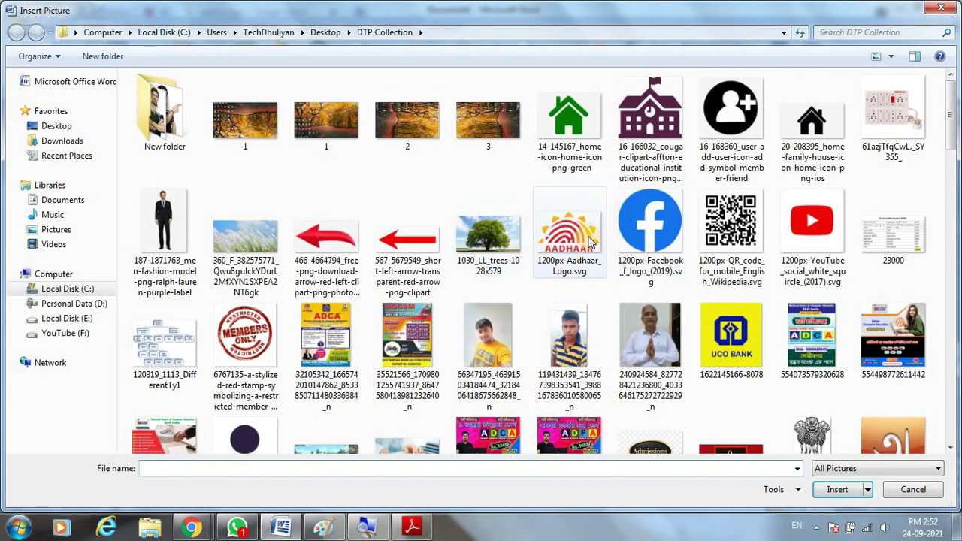
left_click(587, 236)
left_click(834, 491)
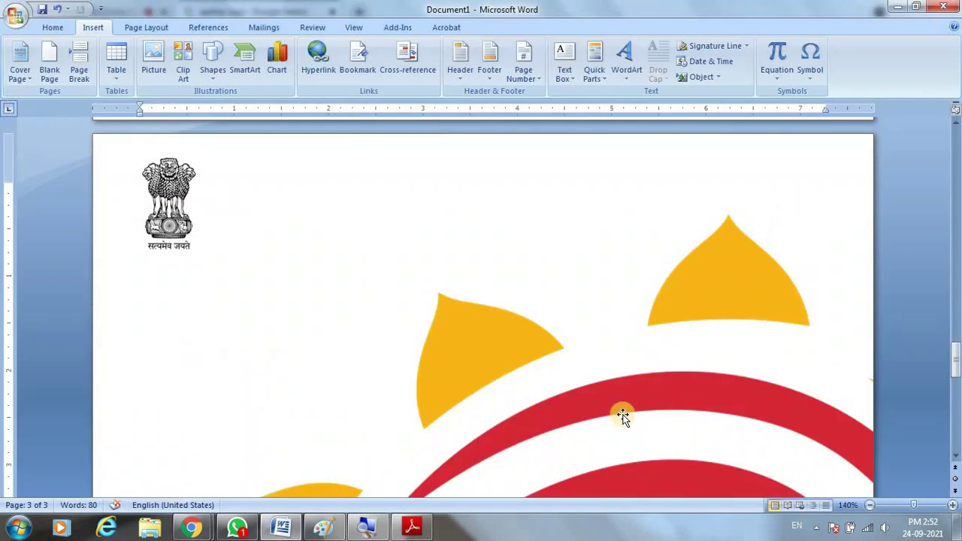
left_click(726, 76)
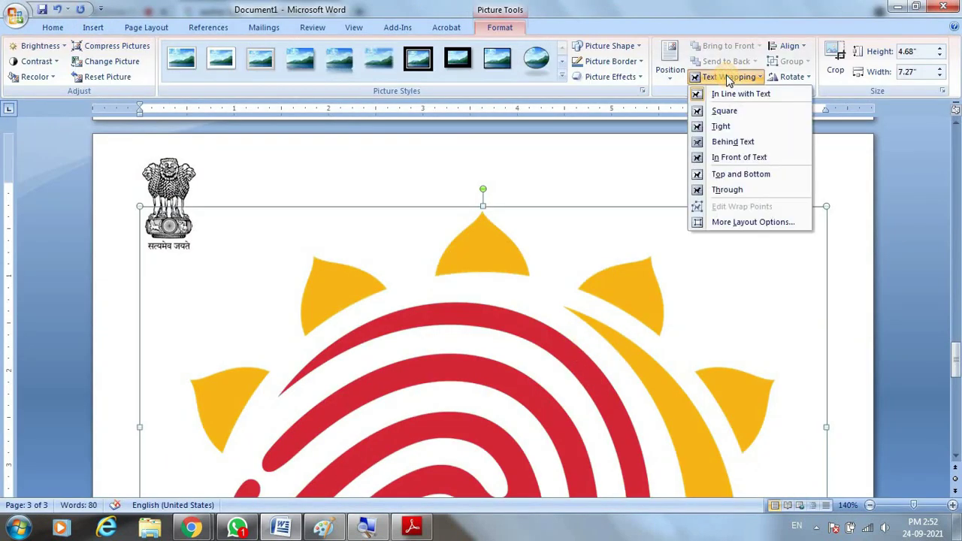
left_click(729, 162)
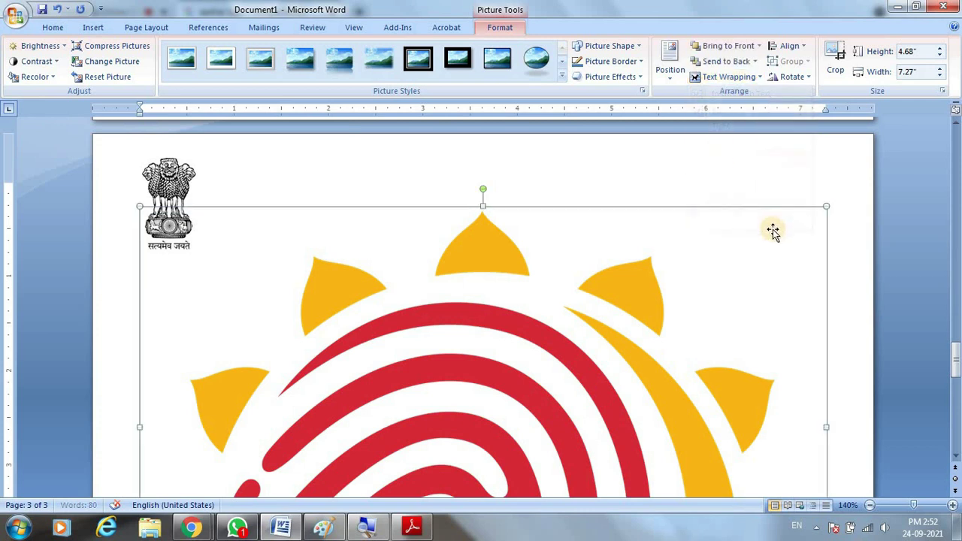
Shrink the logo to 0.7" by 1.09" and place it at the top-right corner
left_click_drag(827, 206, 539, 393)
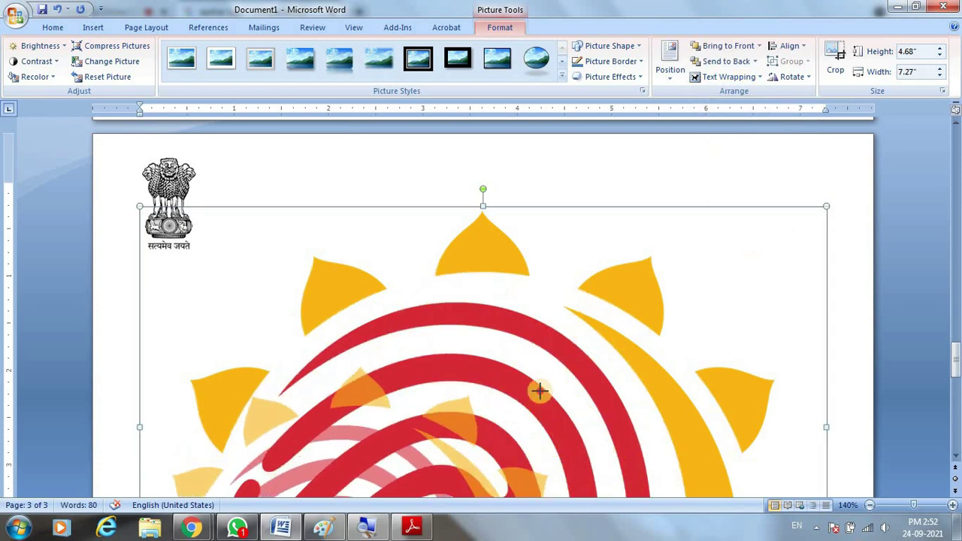
left_click_drag(411, 454, 641, 225)
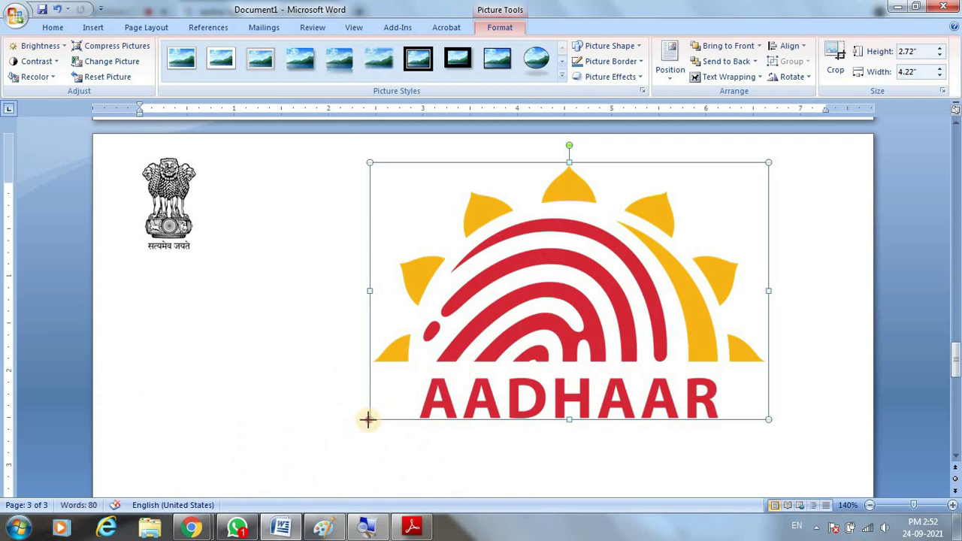
left_click_drag(368, 419, 728, 231)
mouse_move(737, 196)
left_mouse_down()
mouse_move(815, 192)
mouse_move(794, 200)
left_mouse_up()
left_click(580, 247)
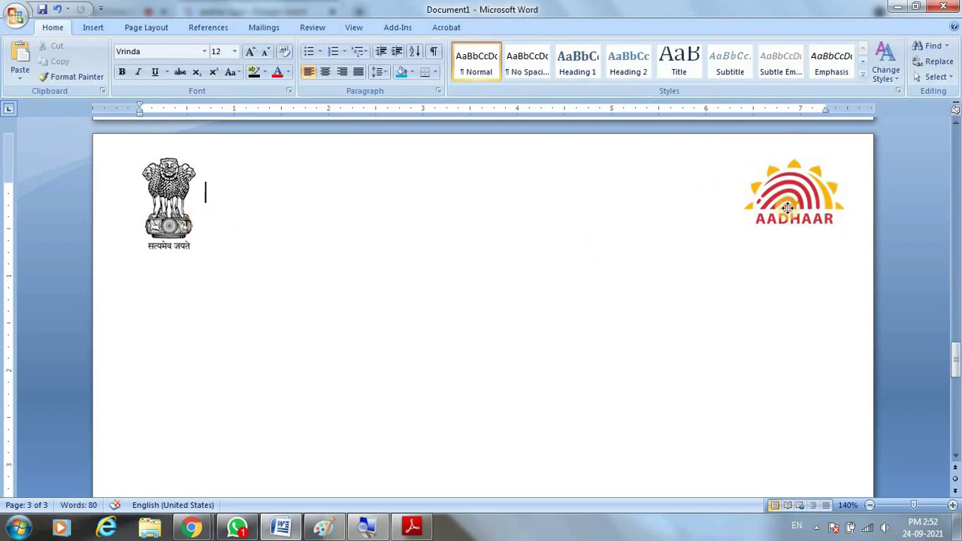
left_click_drag(786, 208, 773, 208)
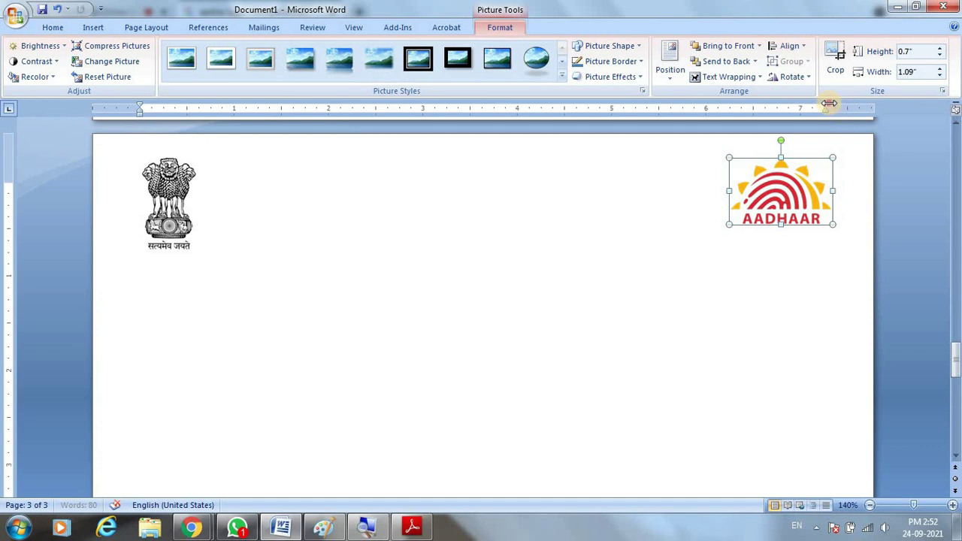
left_click_drag(834, 104, 836, 104)
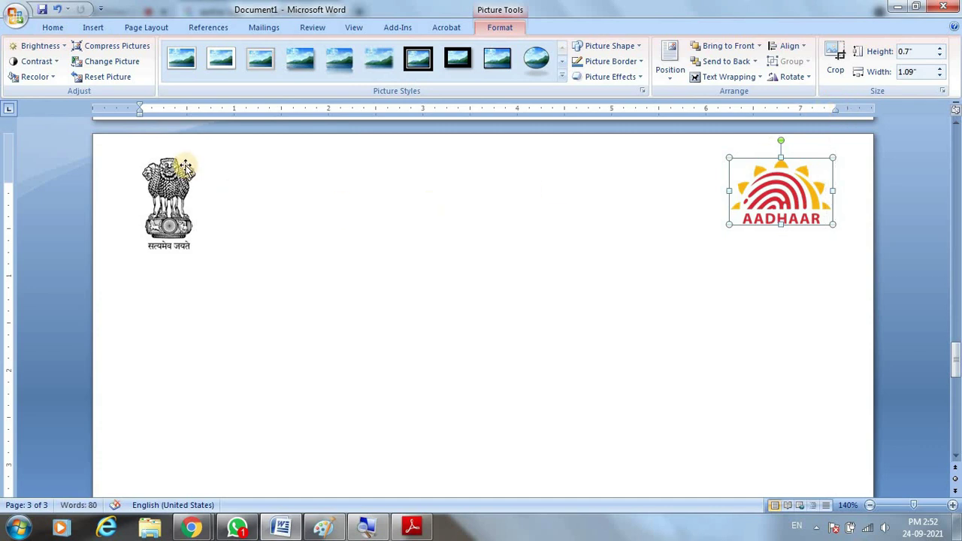
left_click(171, 211)
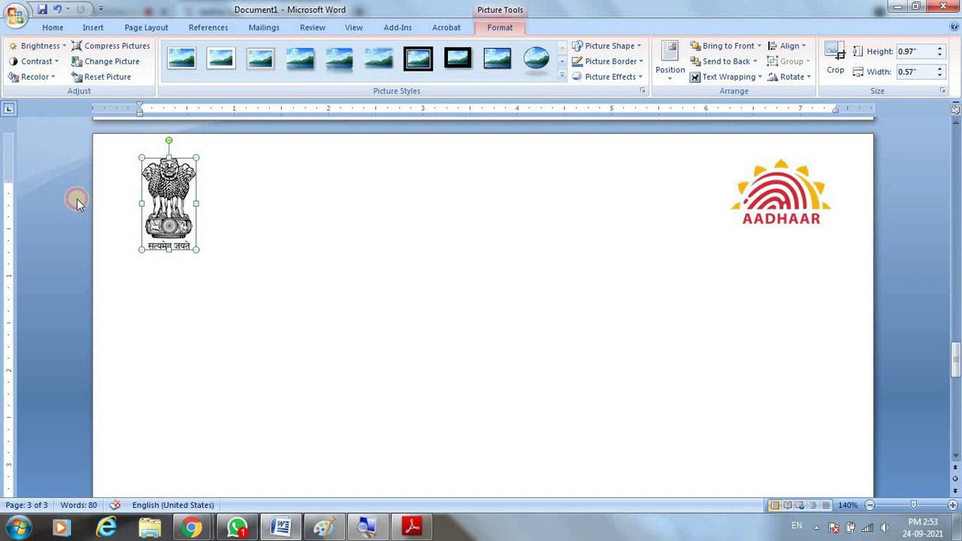
left_click(410, 261)
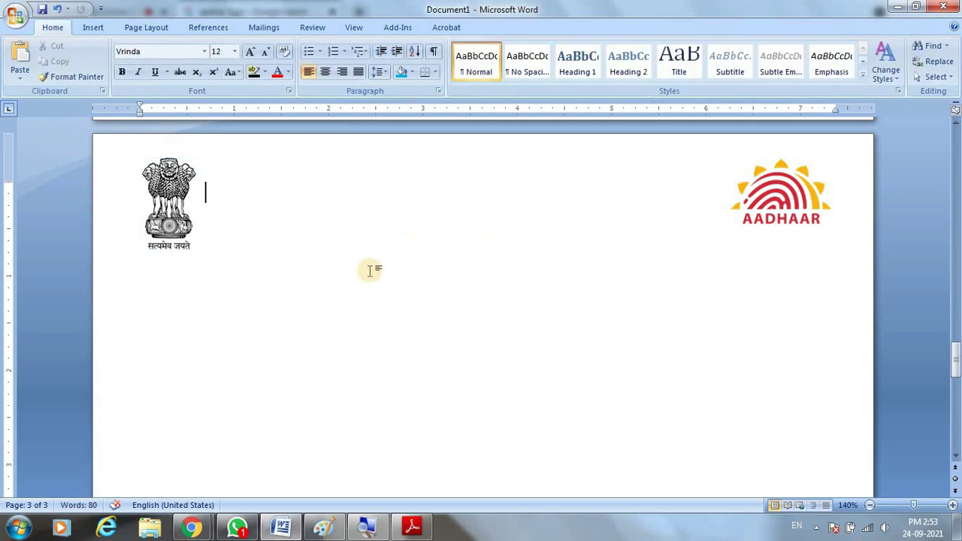
Copy the 'Unique Identification Authority of India' header from the PDF and paste it into Word
left_click(426, 530)
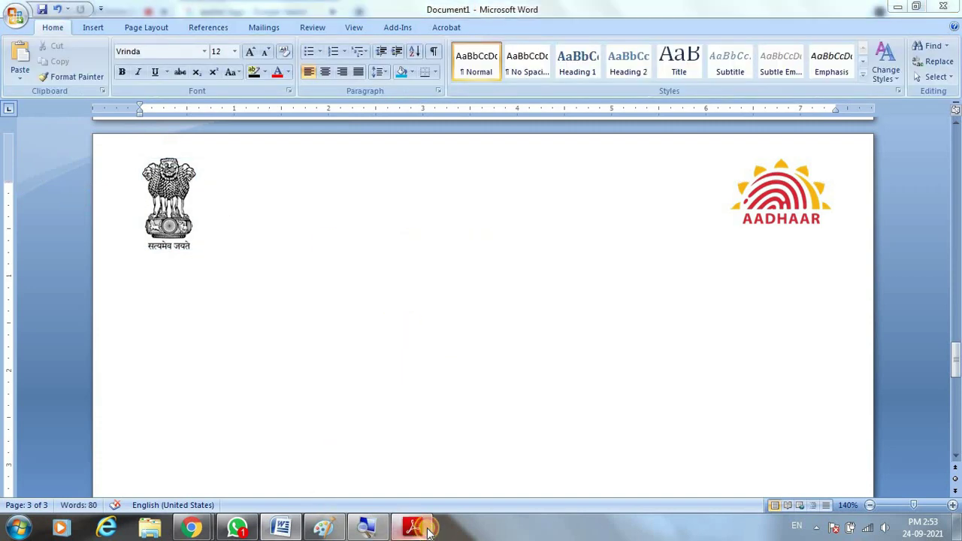
left_click(275, 110)
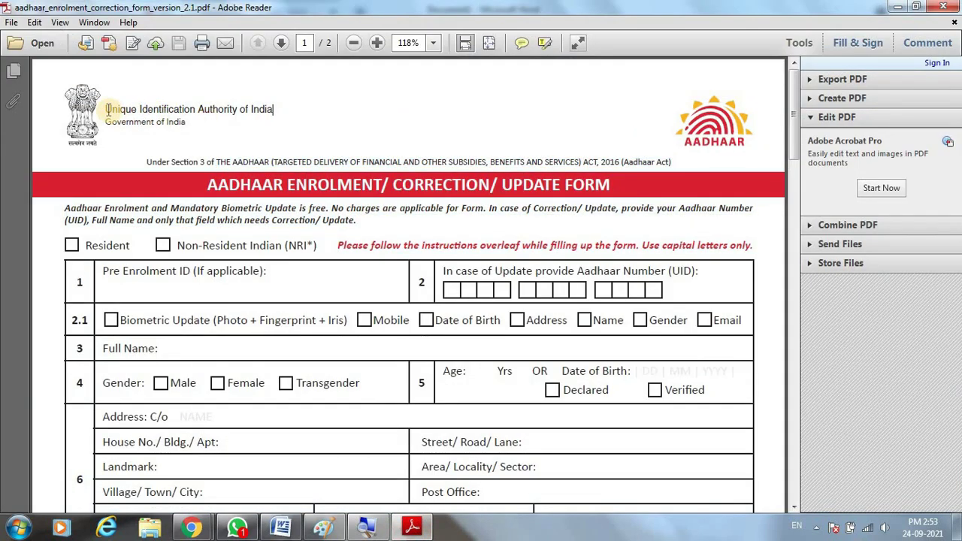
mouse_move(108, 110)
left_mouse_down()
mouse_move(208, 122)
mouse_move(191, 123)
left_mouse_up()
left_click(280, 528)
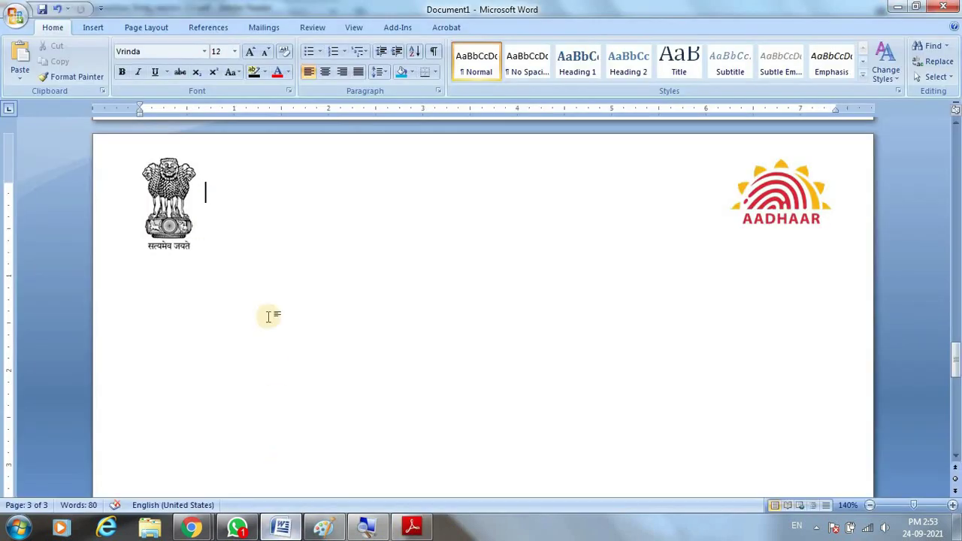
key("ctrl+v")
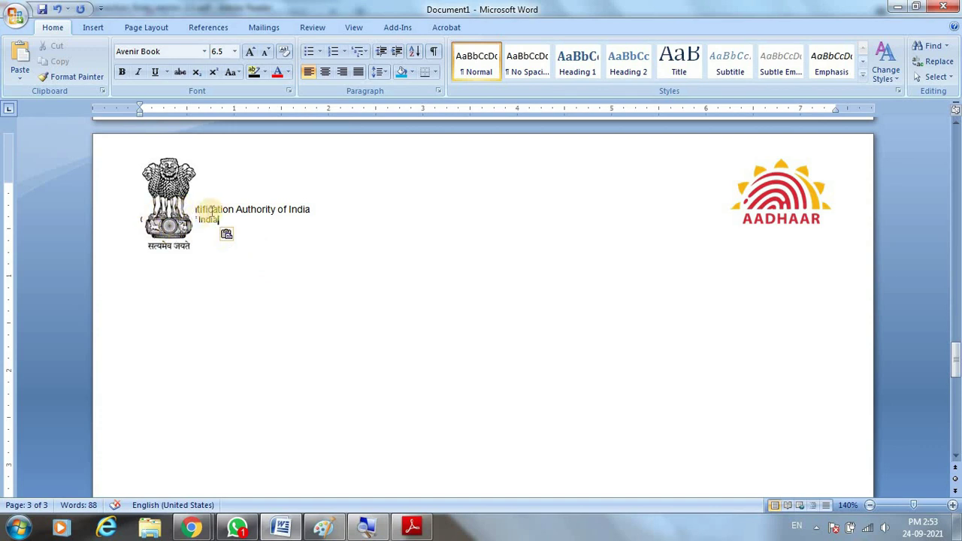
Delete leading spaces so both header lines sit beside the top-left emblem
left_click_drag(167, 197, 316, 291)
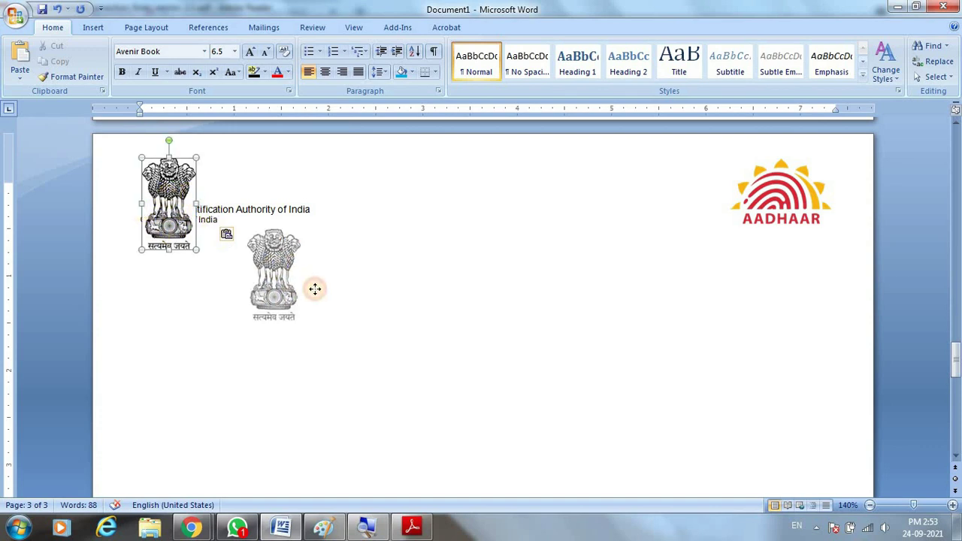
left_click(144, 209)
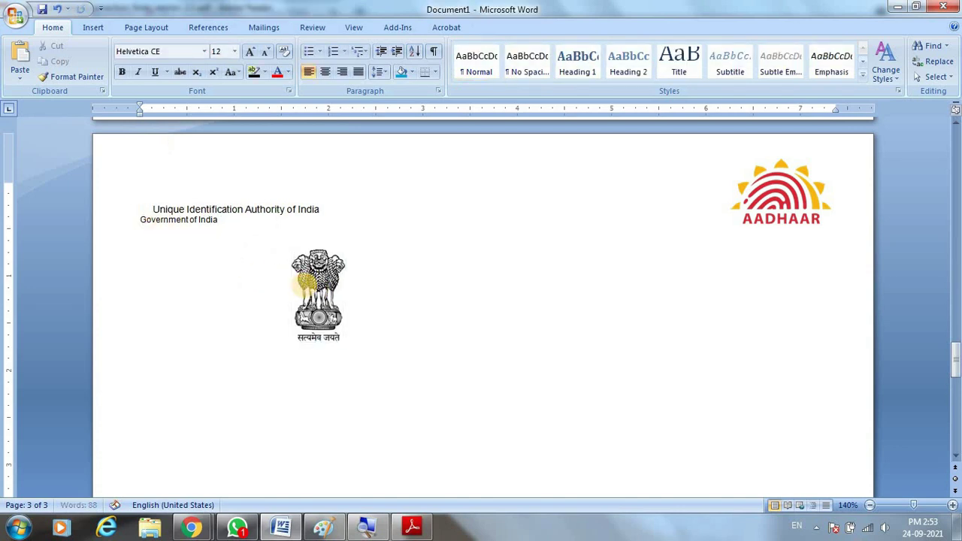
key("BackSpace")
key("BackSpace")
key("BackSpace")
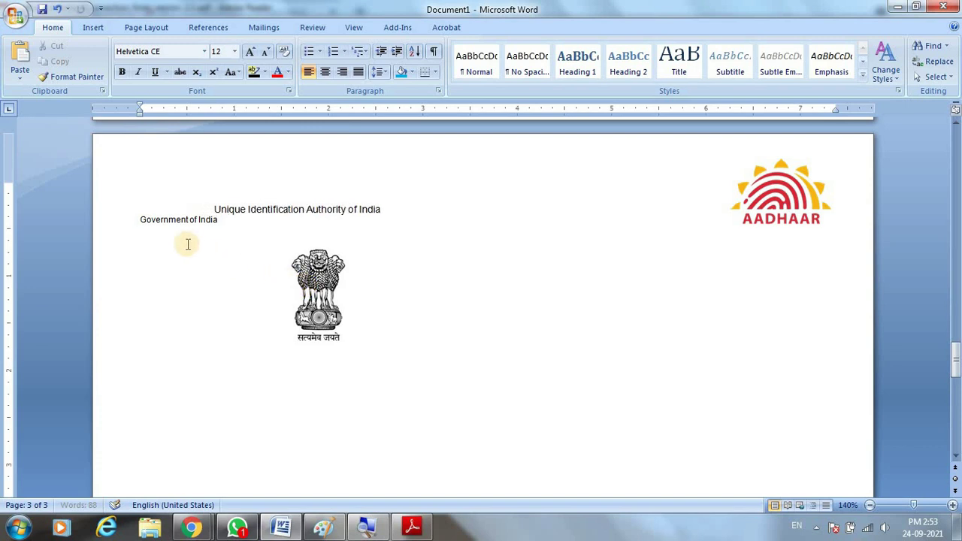
left_click(138, 221)
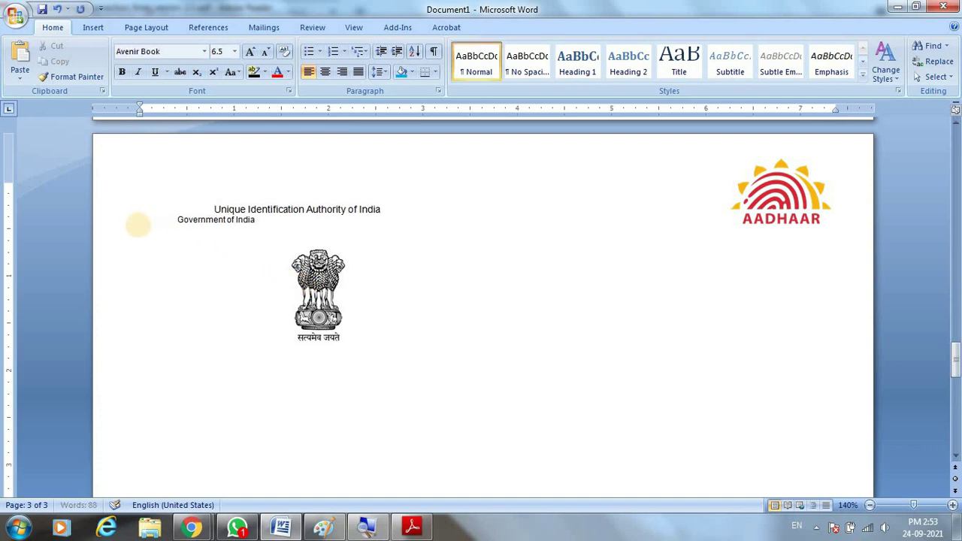
mouse_move(300, 278)
left_mouse_down()
mouse_move(168, 204)
mouse_move(167, 214)
left_mouse_up()
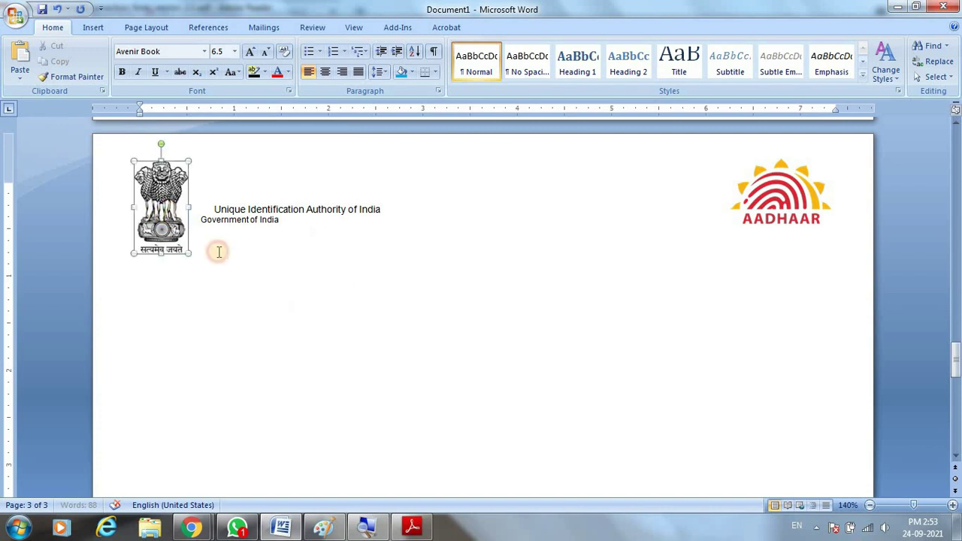
left_click(218, 209)
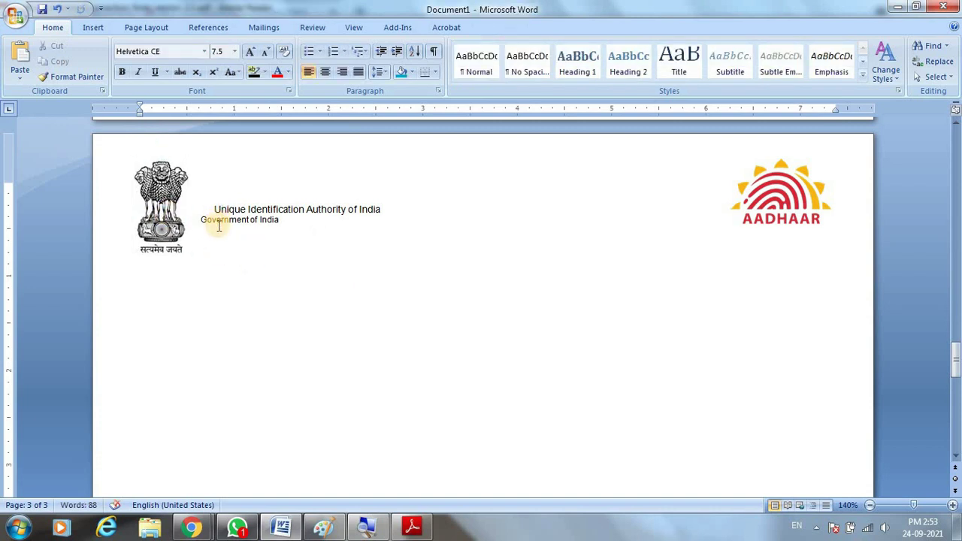
key("alt+Tab")
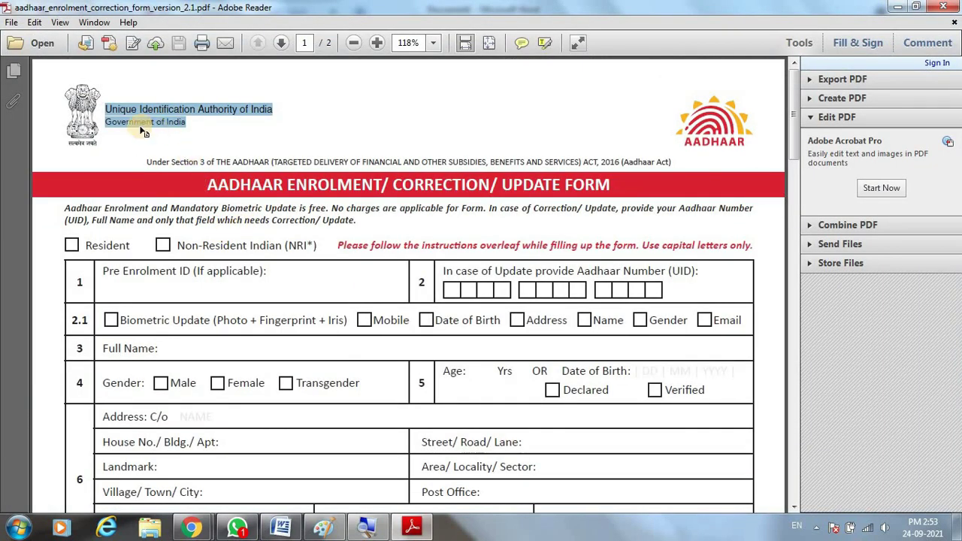
key("alt+Tab")
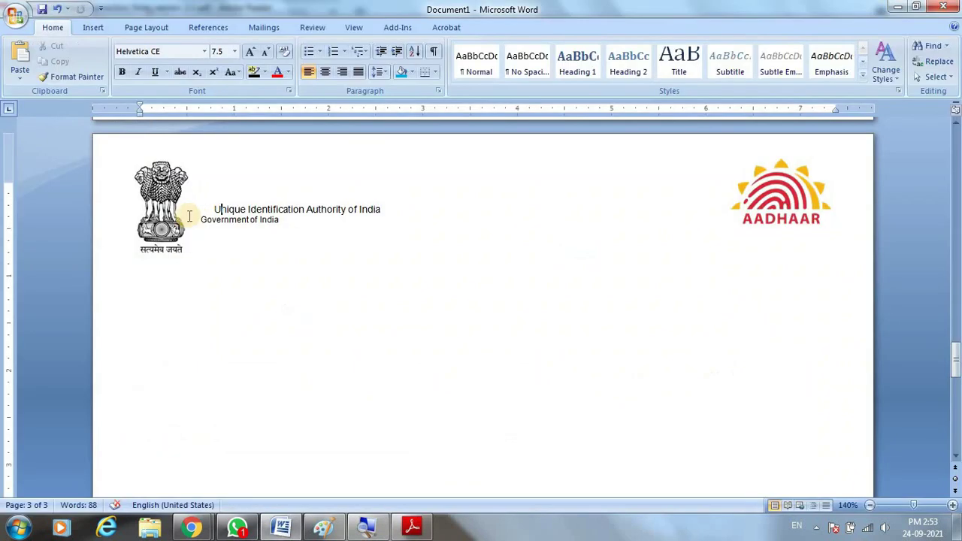
key("BackSpace")
key("BackSpace")
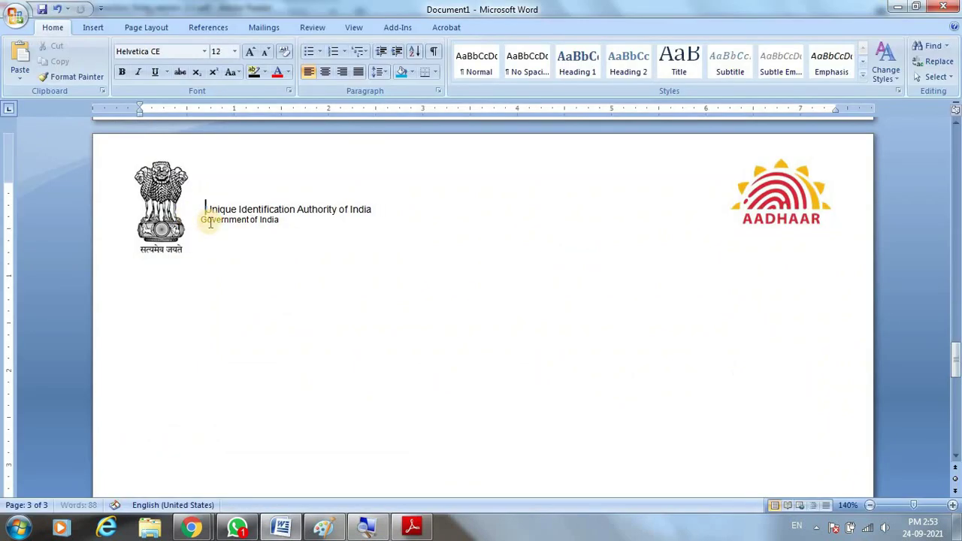
key("BackSpace")
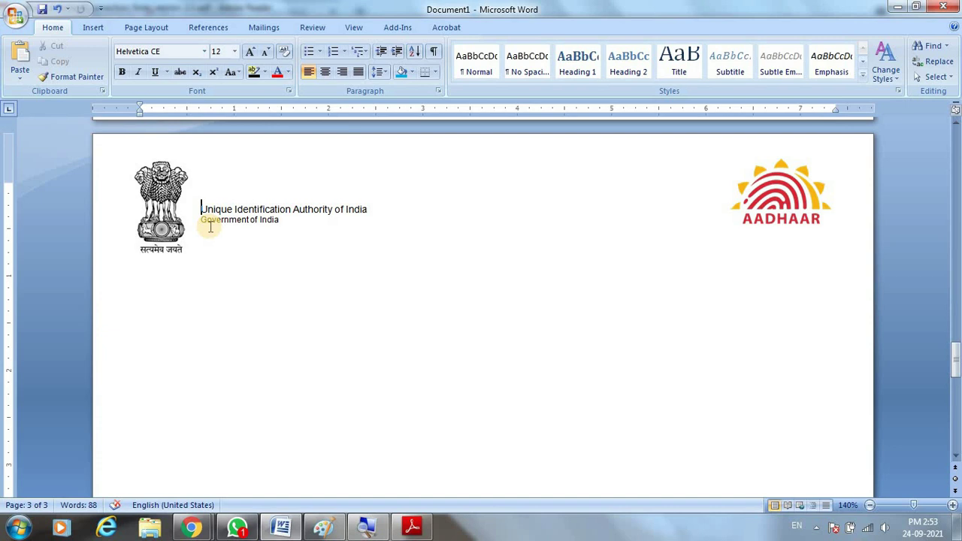
key("BackSpace")
left_click(202, 220)
key("BackSpace")
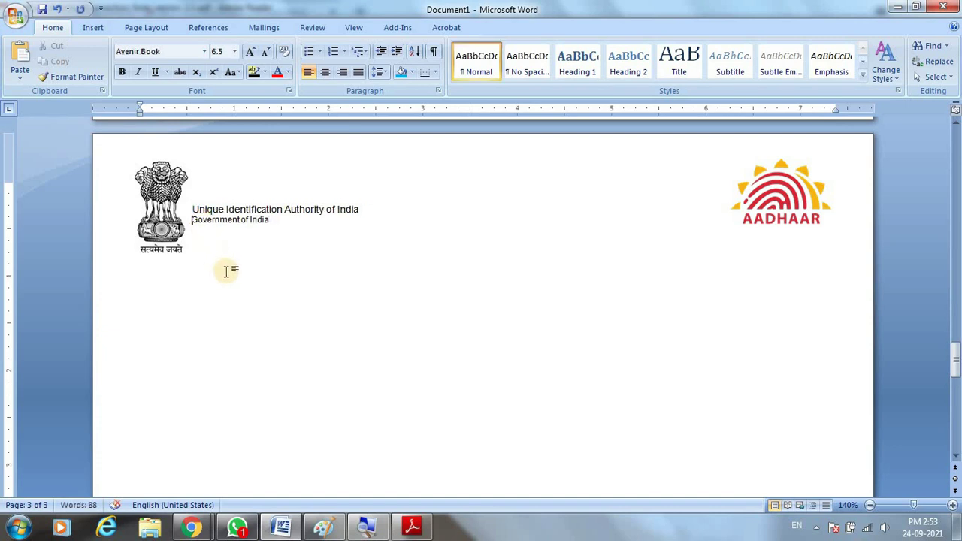
Try Arial Narrow on both header lines, comparing against the PDF
key("alt+Tab")
mouse_move(106, 109)
left_mouse_down()
mouse_move(193, 124)
mouse_move(187, 138)
left_mouse_up()
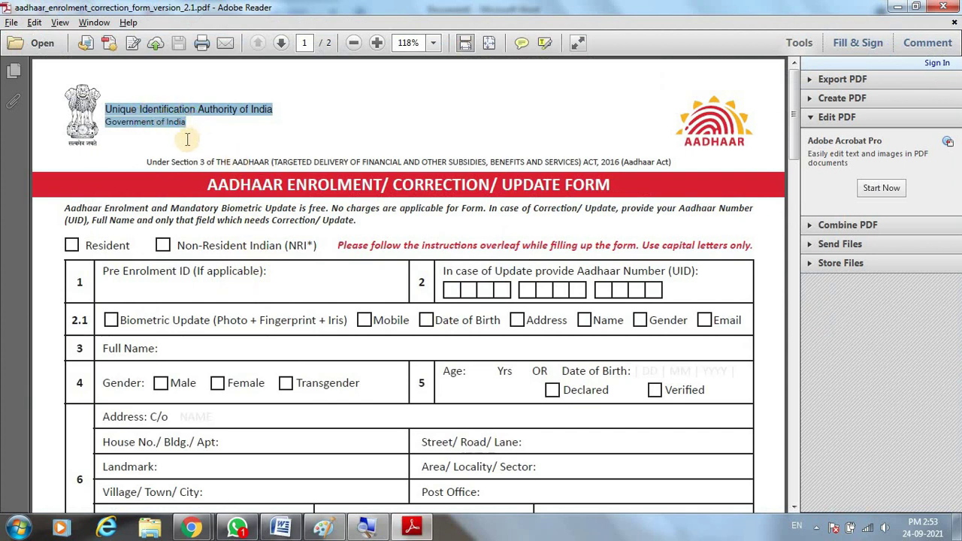
key("alt+Tab")
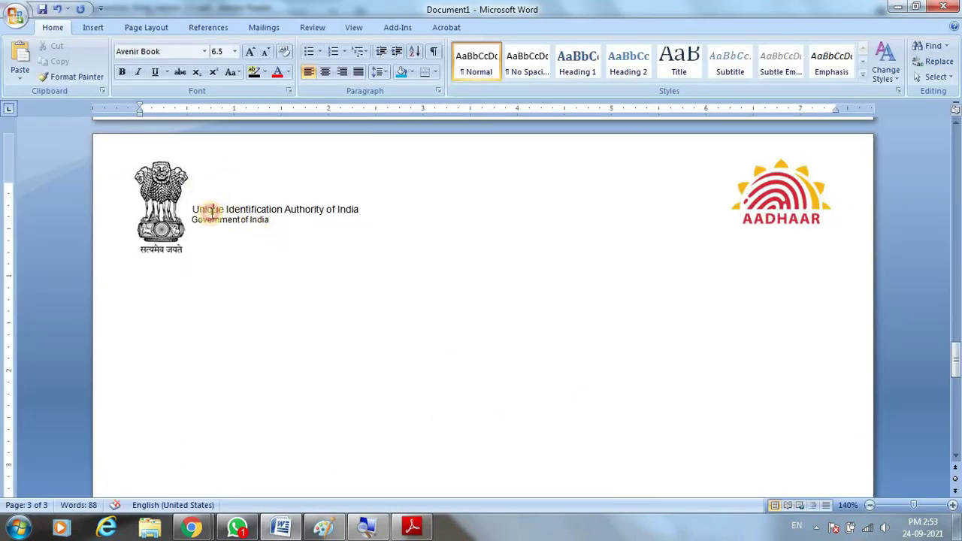
left_click(212, 210)
left_click_drag(193, 209, 275, 226)
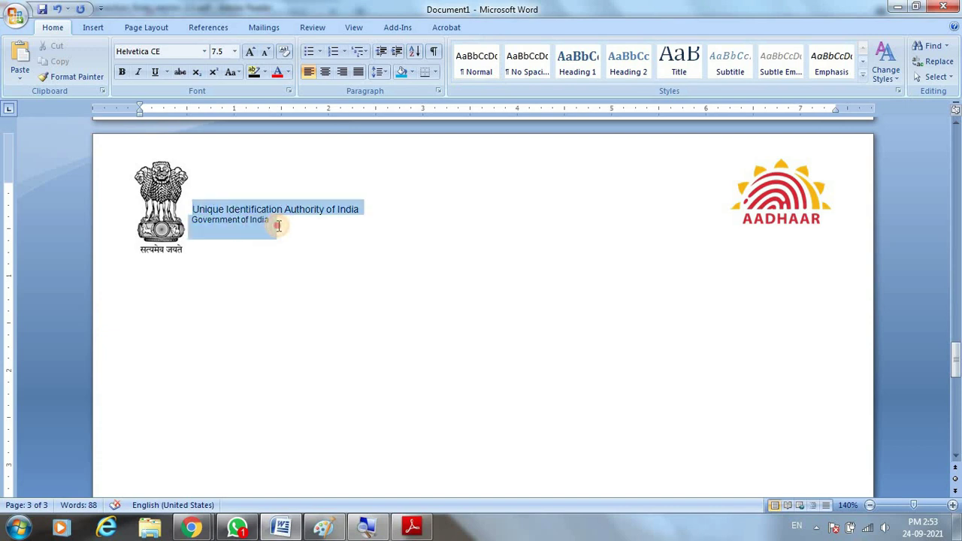
left_click(201, 53)
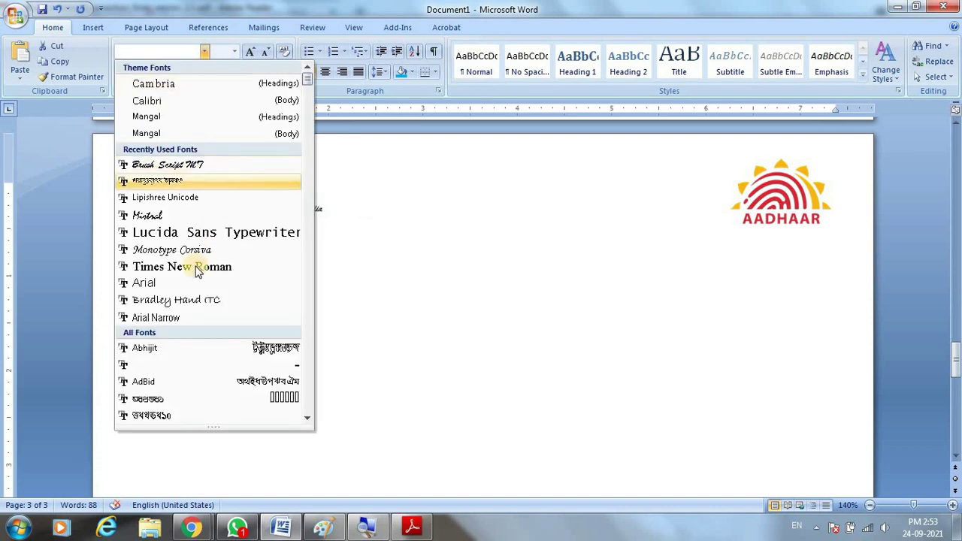
left_click(186, 317)
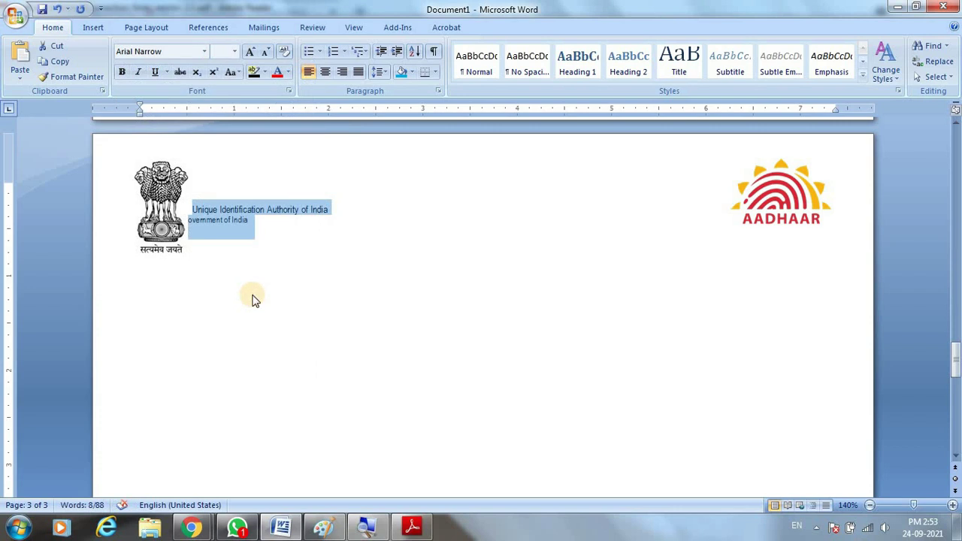
Revert the header lines to their original Avenir Book font
key("alt+Tab")
key("alt+Tab")
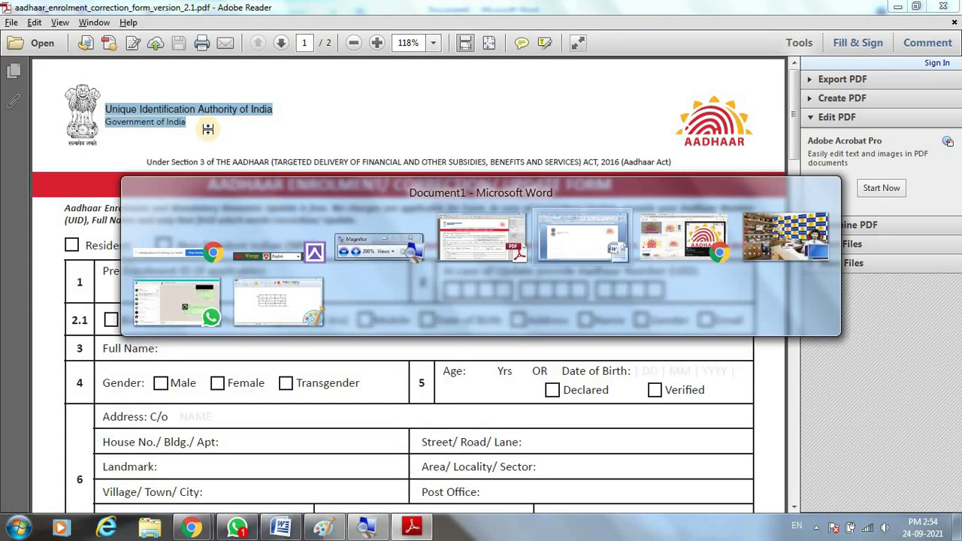
key("alt")
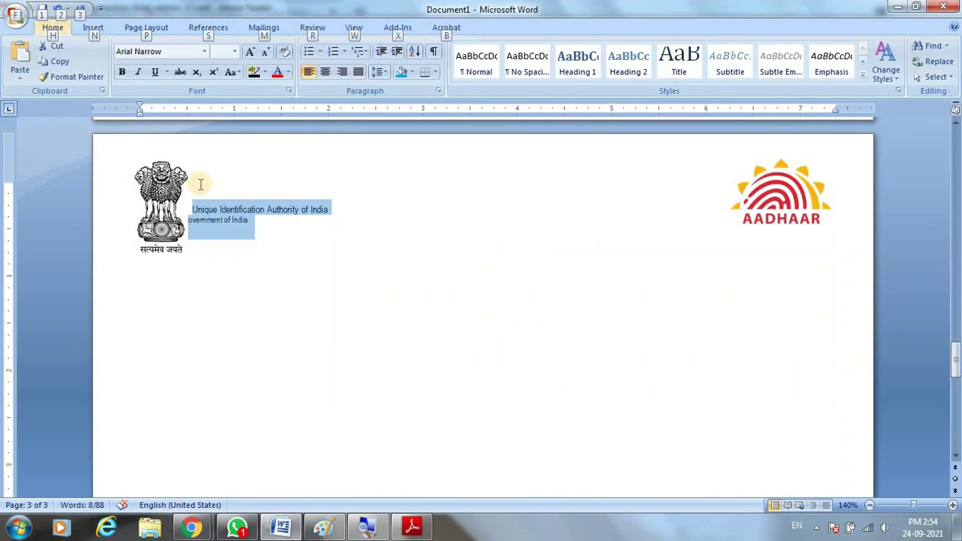
left_click(247, 235)
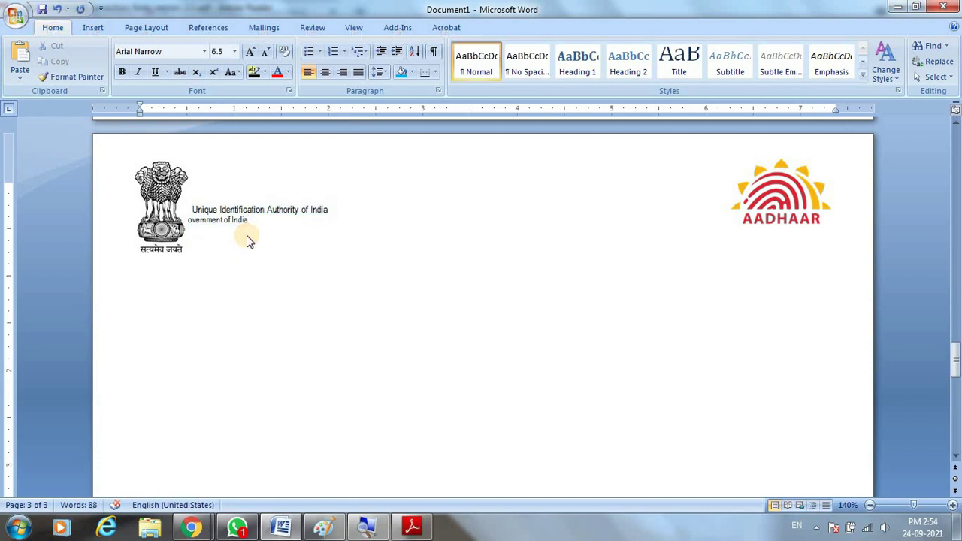
key("ctrl+a")
key("ctrl+shift+period")
left_click(274, 218)
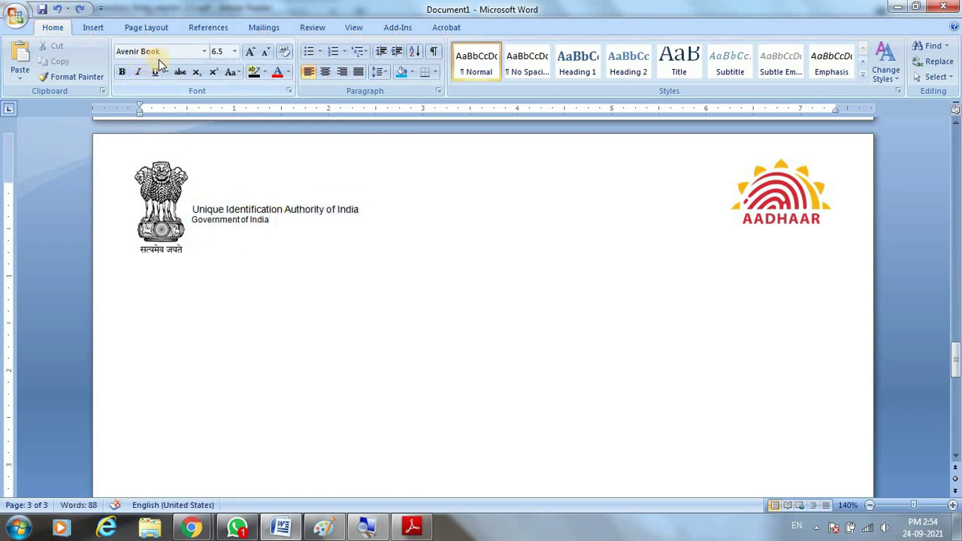
left_click(287, 224)
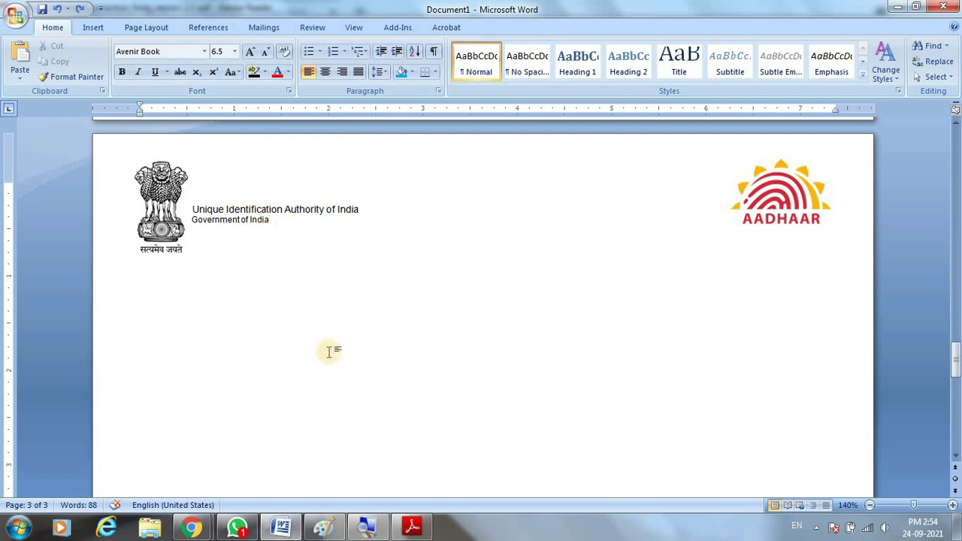
Check the Under Section 3 line in the PDF and try the Word line one font size up, then back
left_click(415, 528)
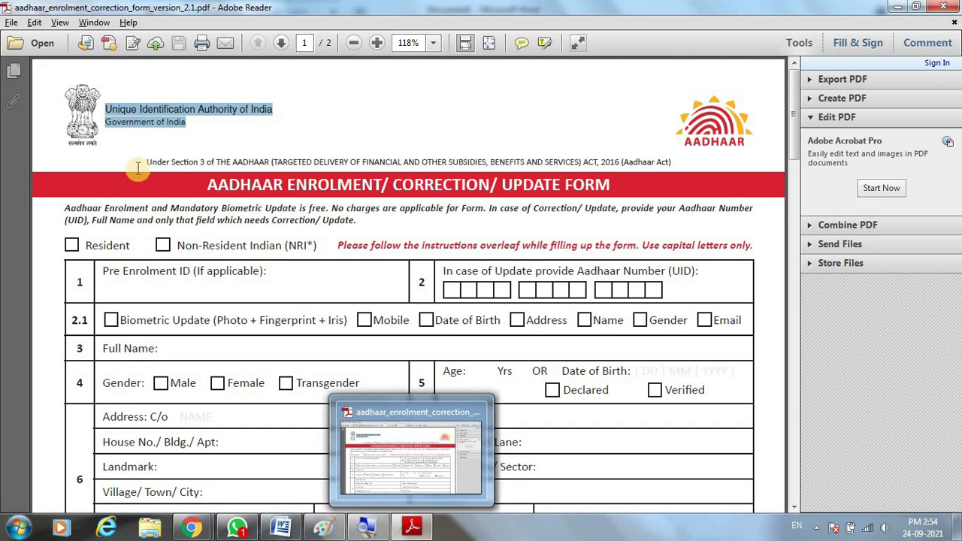
left_click_drag(143, 163, 665, 162)
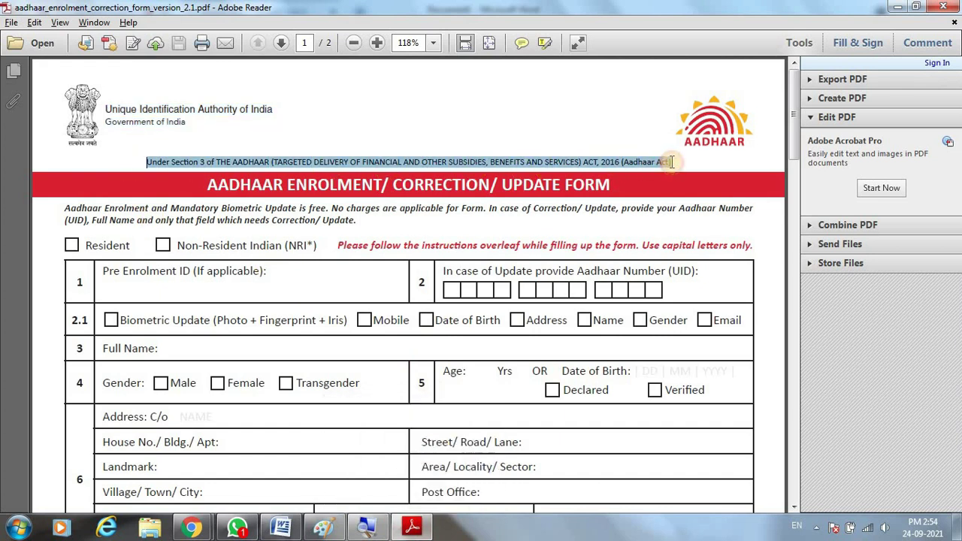
key("alt+Tab")
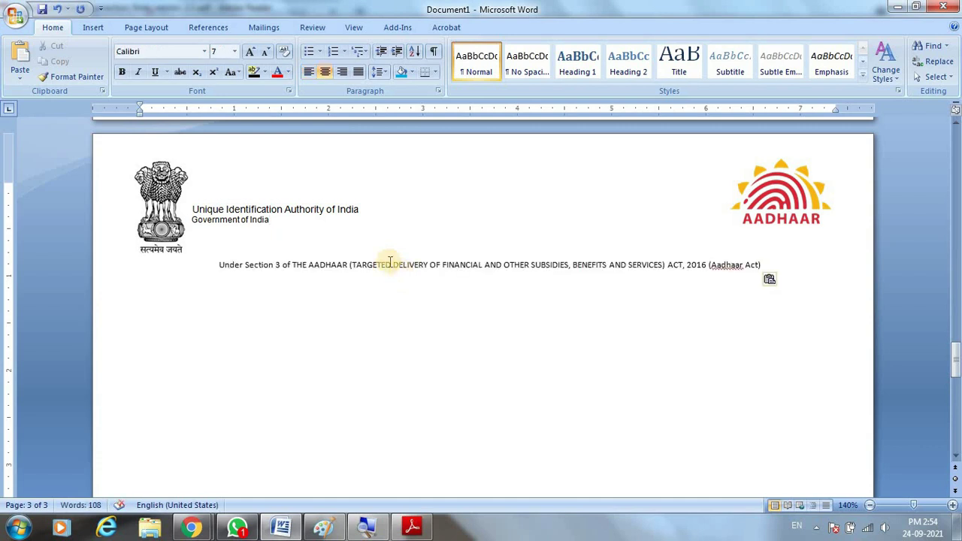
key("alt+Tab")
key("alt+Tab")
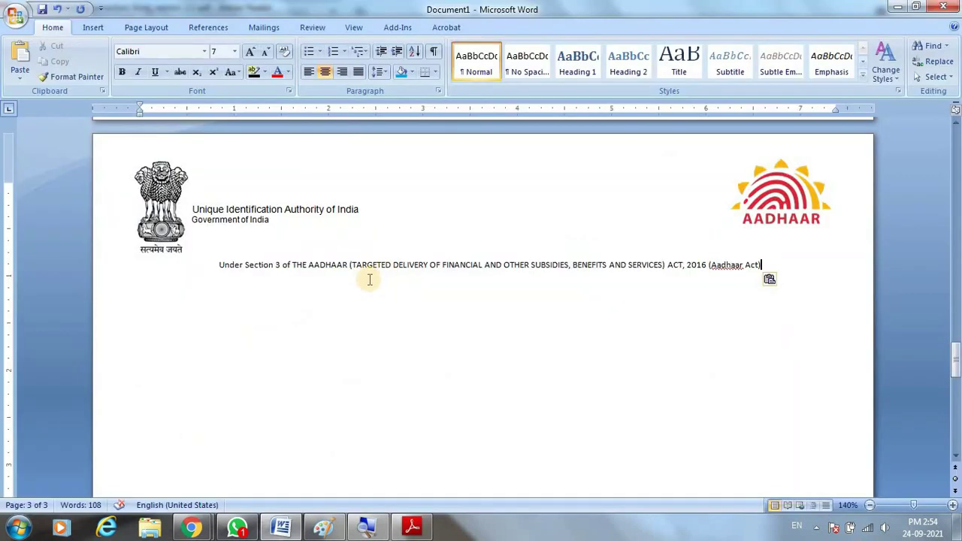
left_click_drag(218, 265, 762, 268)
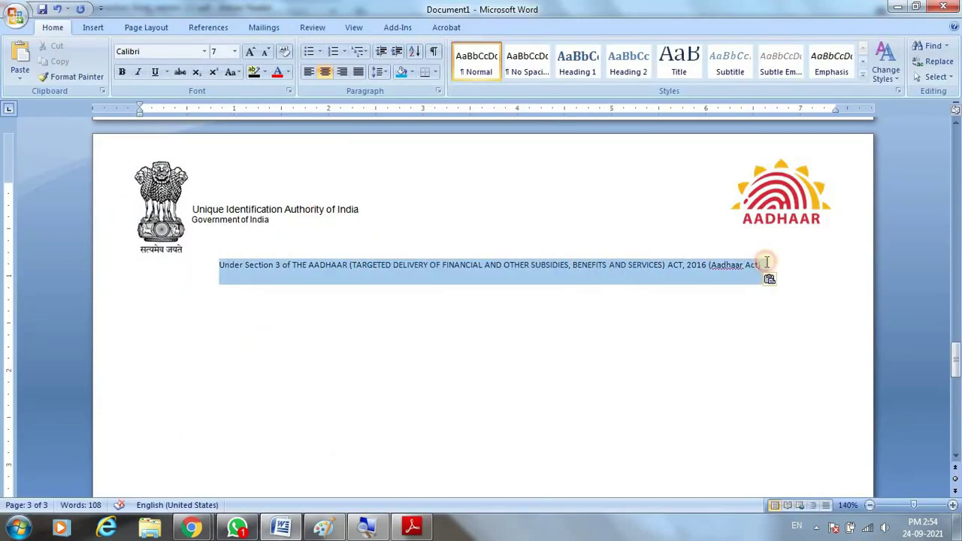
left_click(251, 53)
left_click(250, 53)
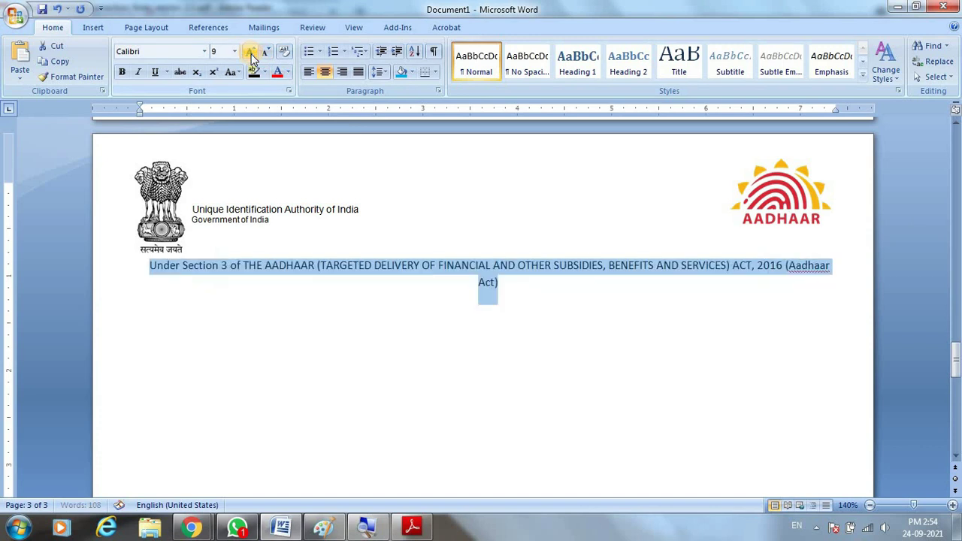
left_click(267, 54)
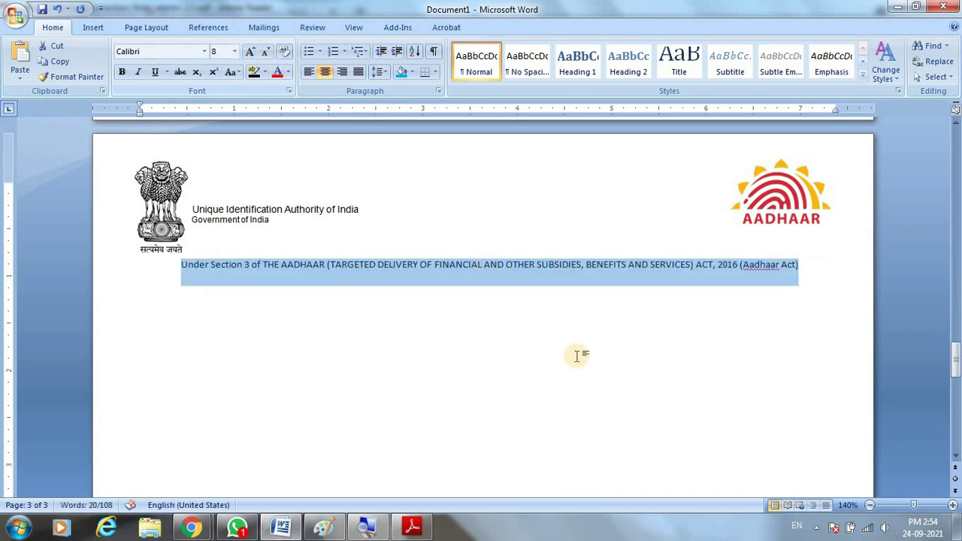
Deselect the Under Section 3 line and compare its size against the PDF
key("alt+Tab")
key("alt+Tab")
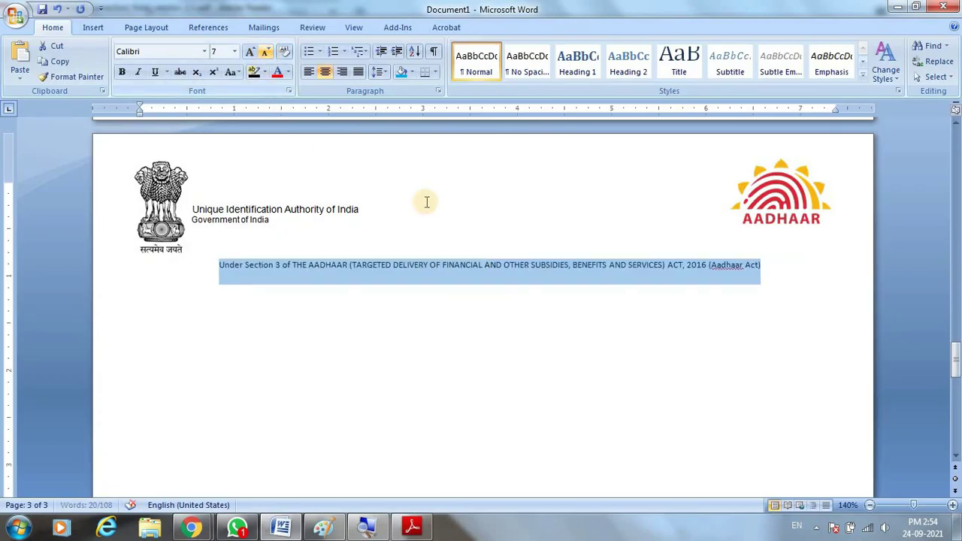
left_click(807, 314)
key("alt+Tab")
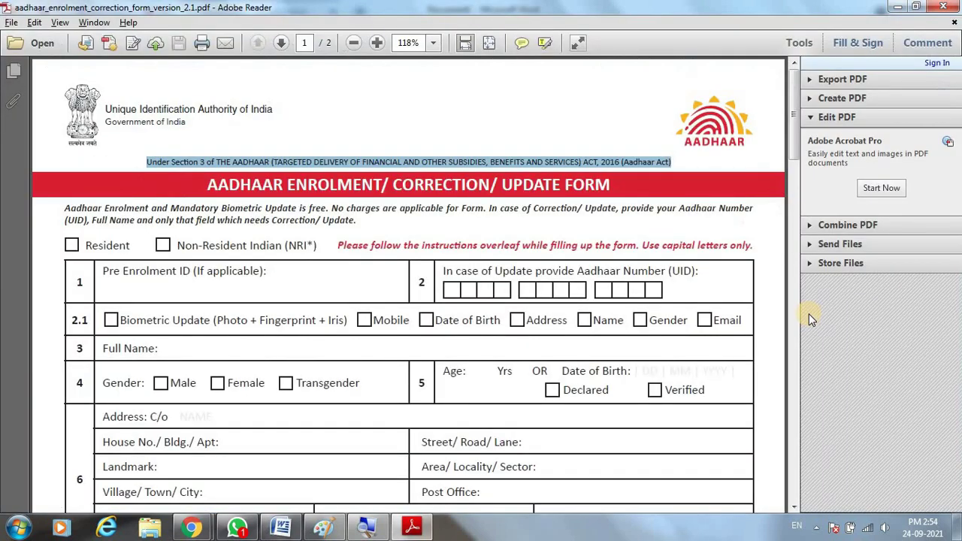
key("alt+Tab")
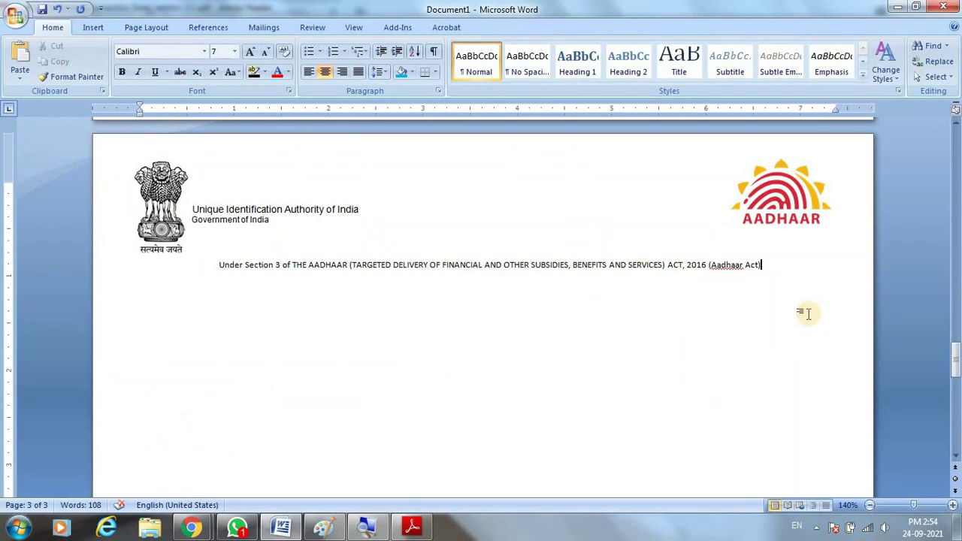
key("alt+Tab")
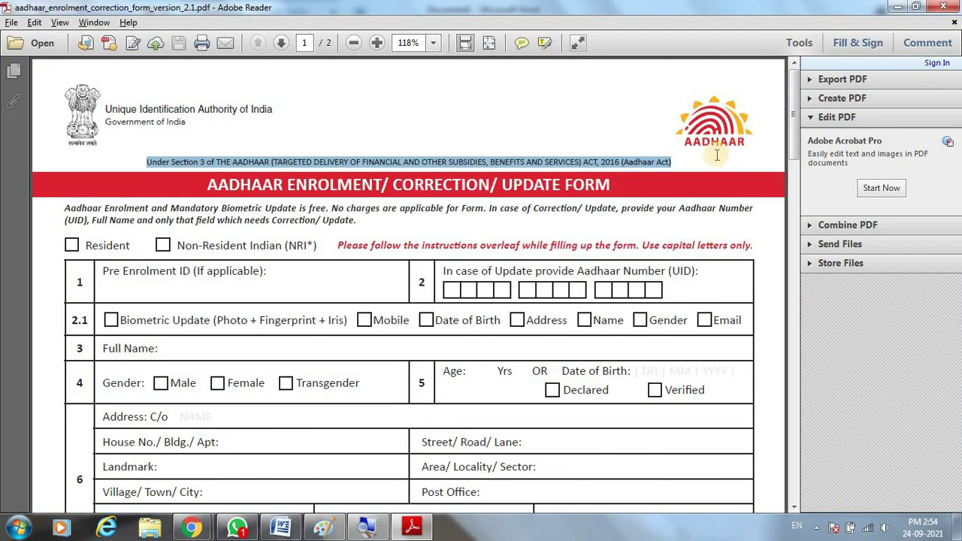
key("alt+Tab")
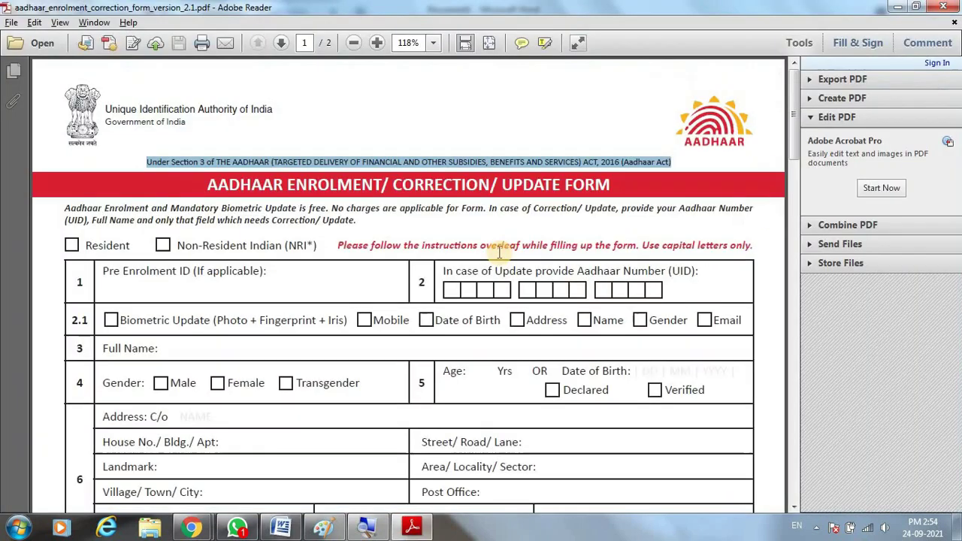
key("alt+Tab")
key("alt+Tab")
Remove the space after the Section 3 paragraph and left-align the blank line below it
left_click(251, 246)
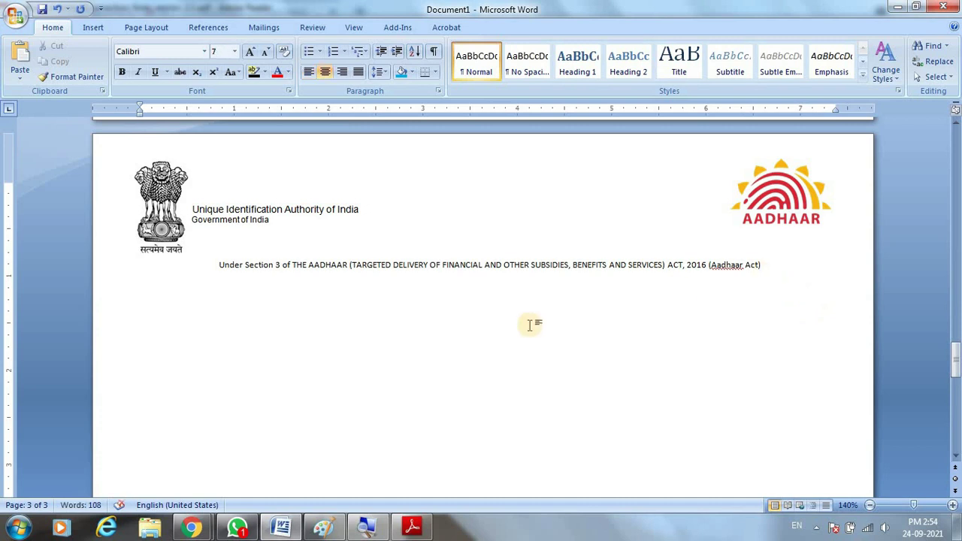
left_click_drag(485, 266, 491, 361)
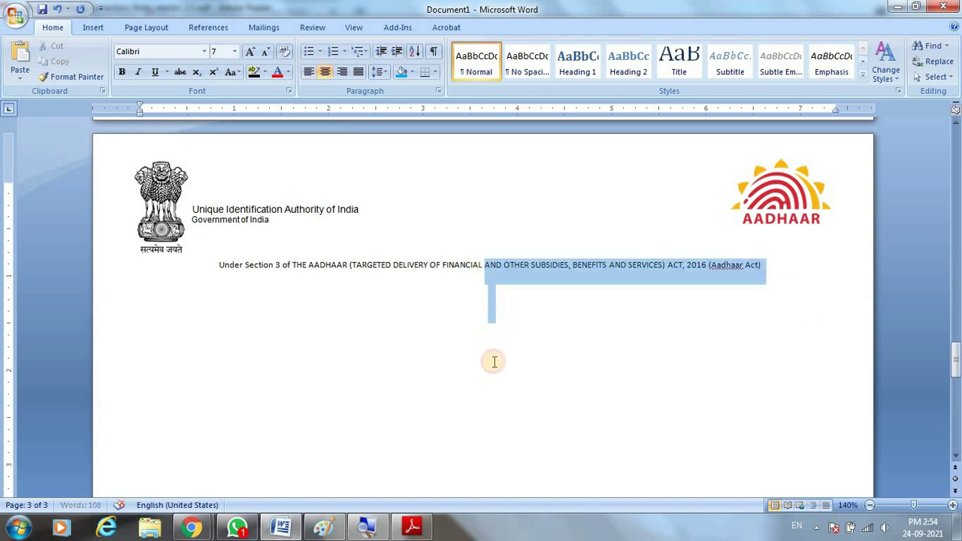
left_click(379, 71)
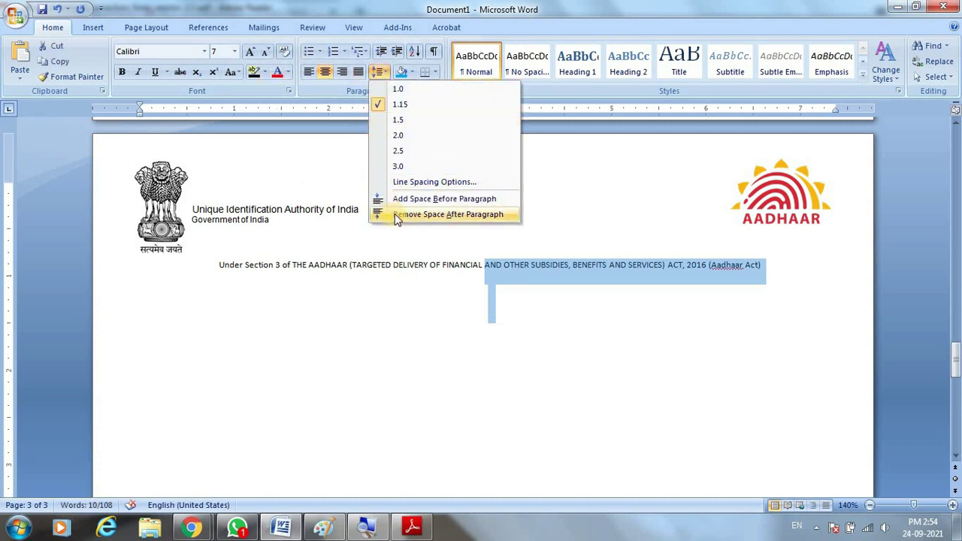
left_click(398, 217)
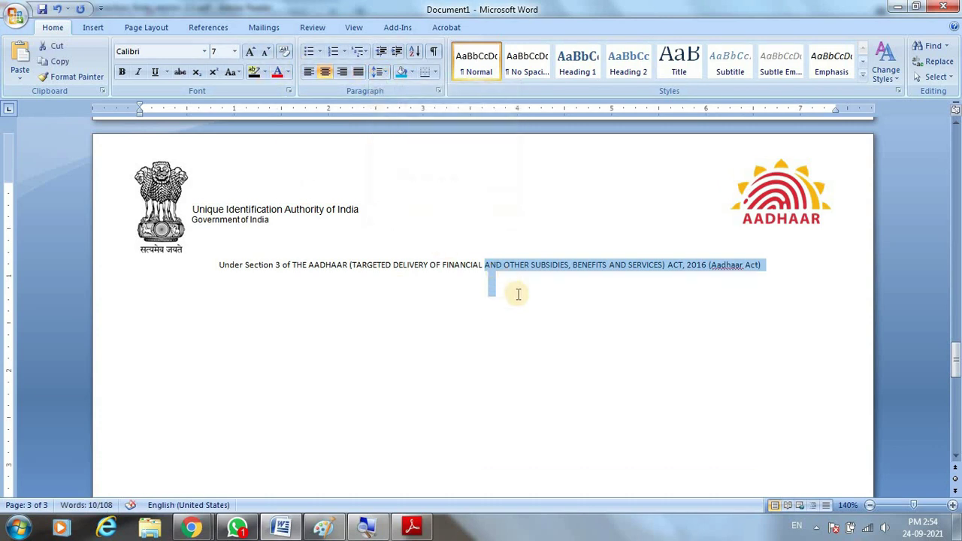
left_click(517, 294)
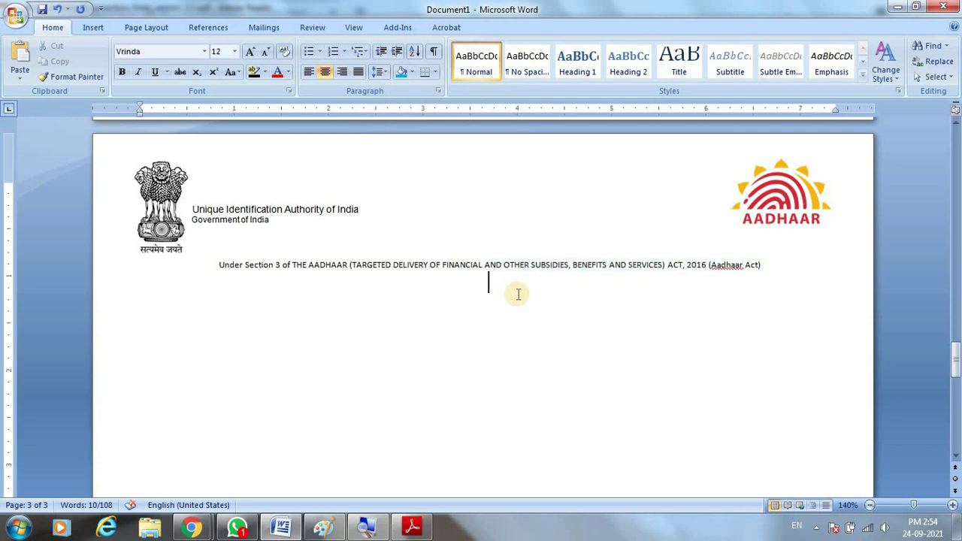
left_click(309, 71)
key("alt+Tab")
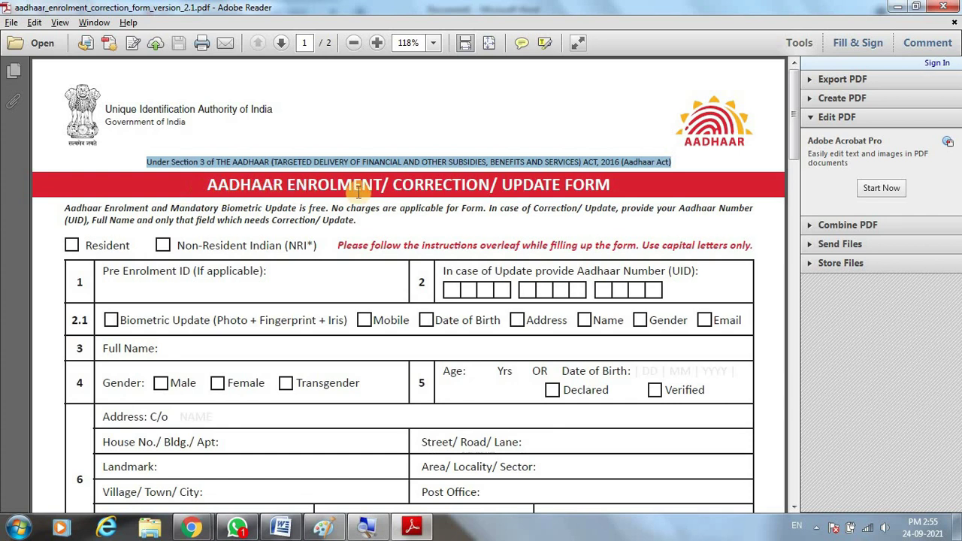
Paste 'AADHAAR ENROLMENT/ CORRECTION/ UPDATE FORM' from the PDF, centre it, and left-align the following line
left_click(414, 186)
left_click_drag(413, 186, 611, 185)
key("ctrl+c")
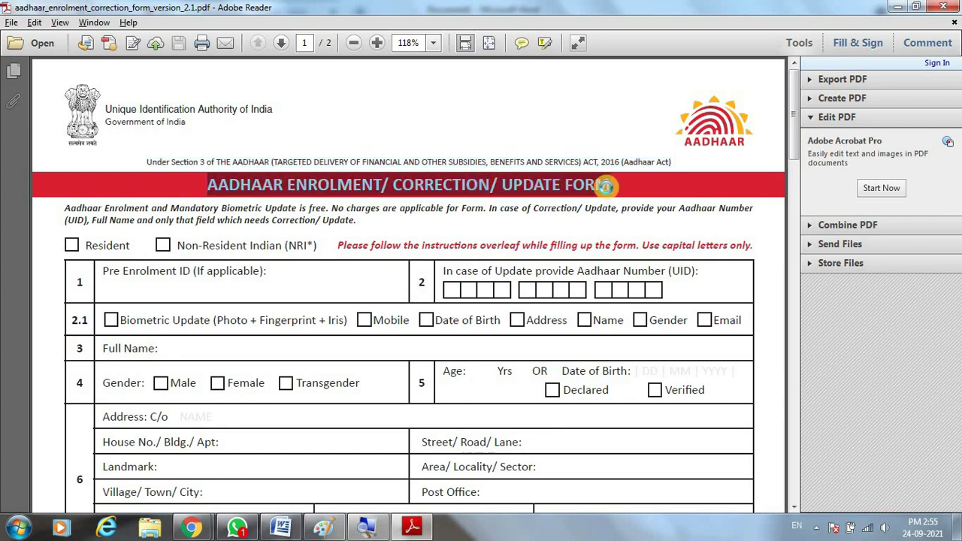
key("alt+Tab")
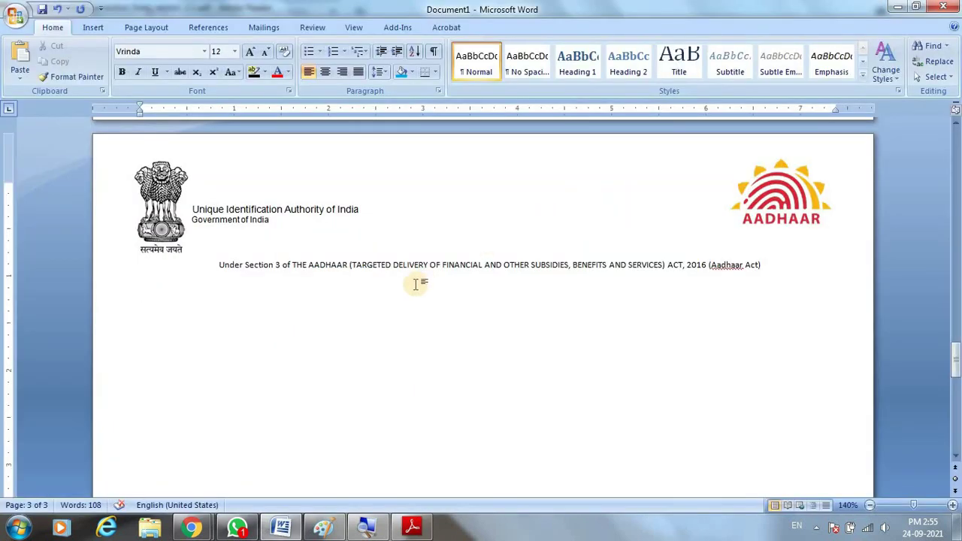
key("ctrl+v")
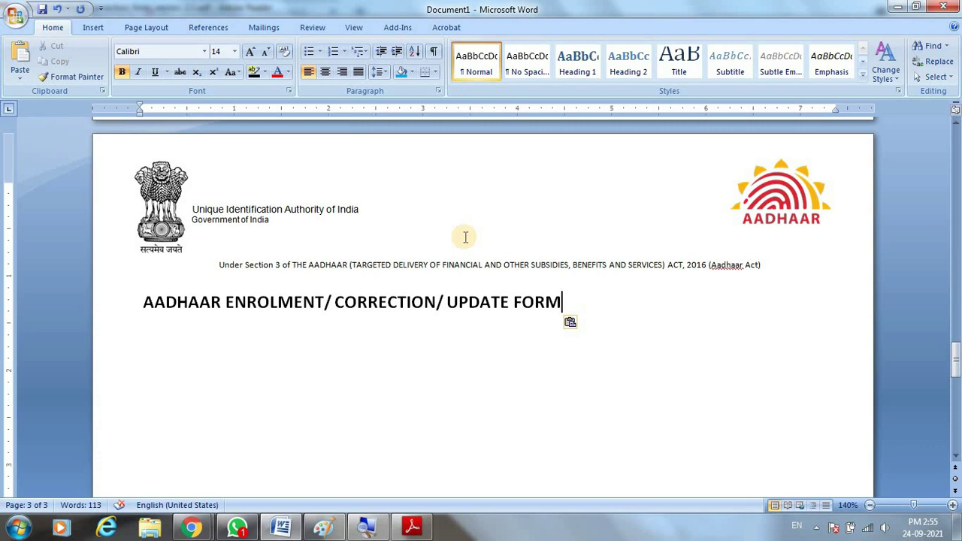
left_click(323, 74)
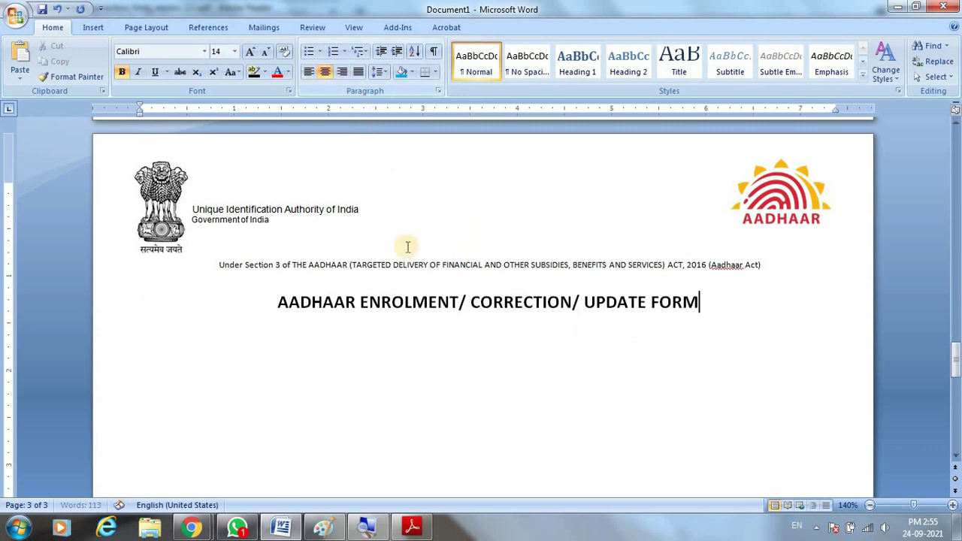
left_click(308, 73)
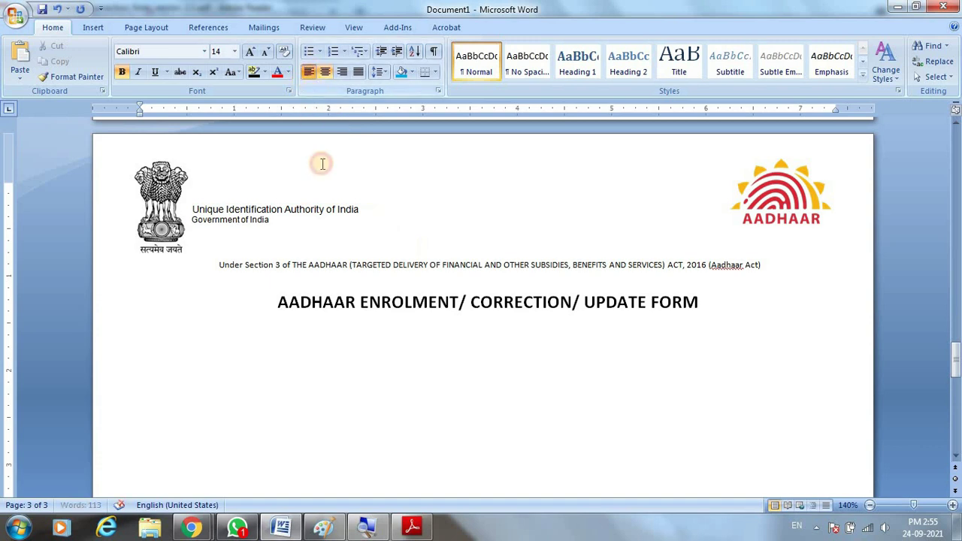
left_click(411, 525)
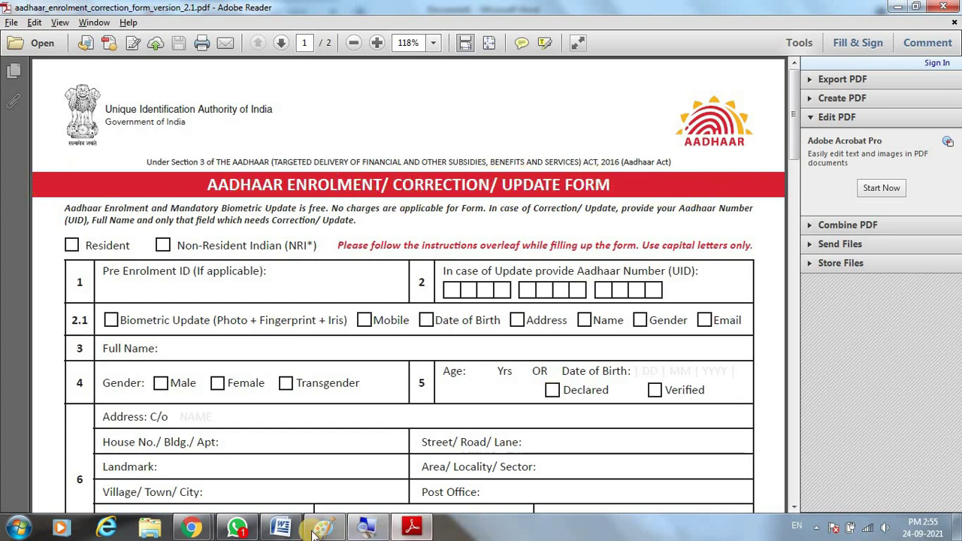
left_click(281, 526)
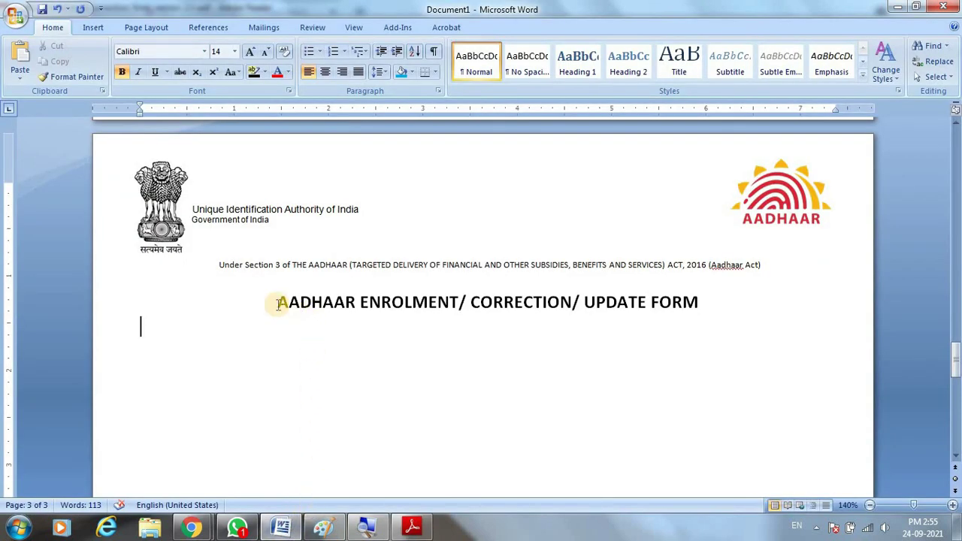
Give the title paragraph a dark red shading fill through Borders and Shading
left_click_drag(276, 302, 757, 294)
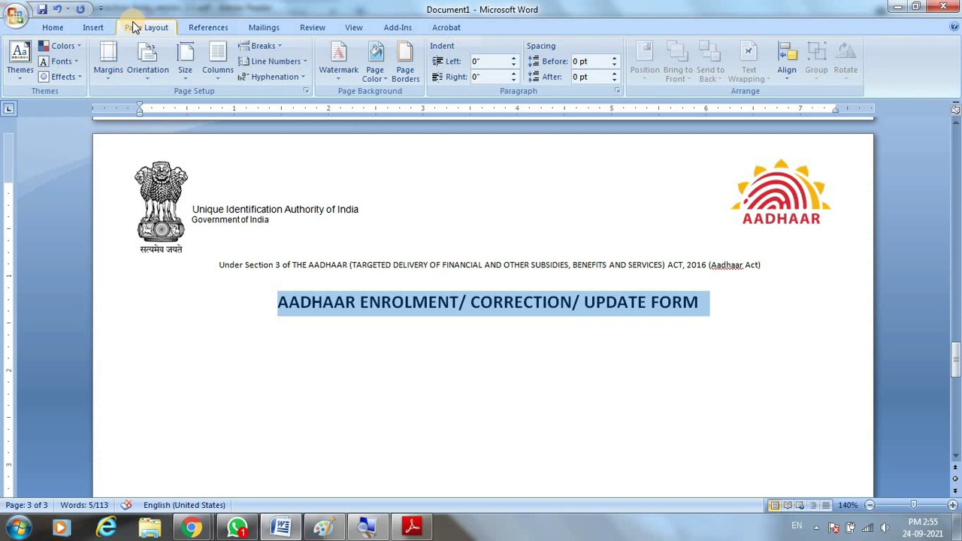
left_click(406, 69)
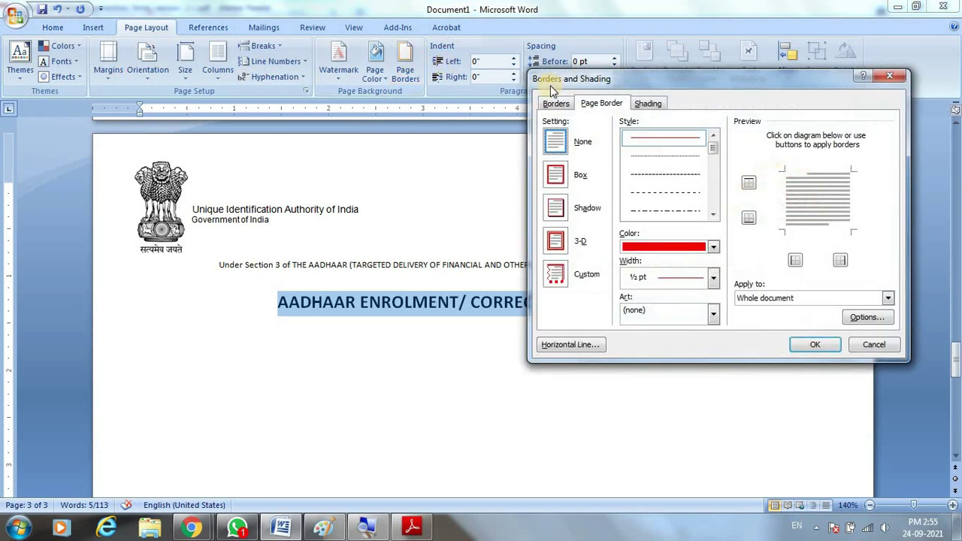
left_click(648, 104)
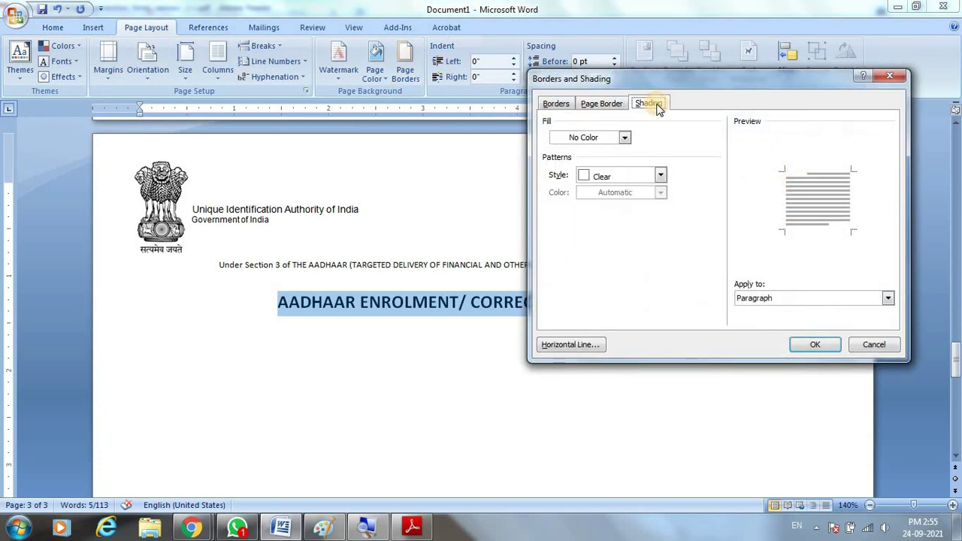
left_click(626, 138)
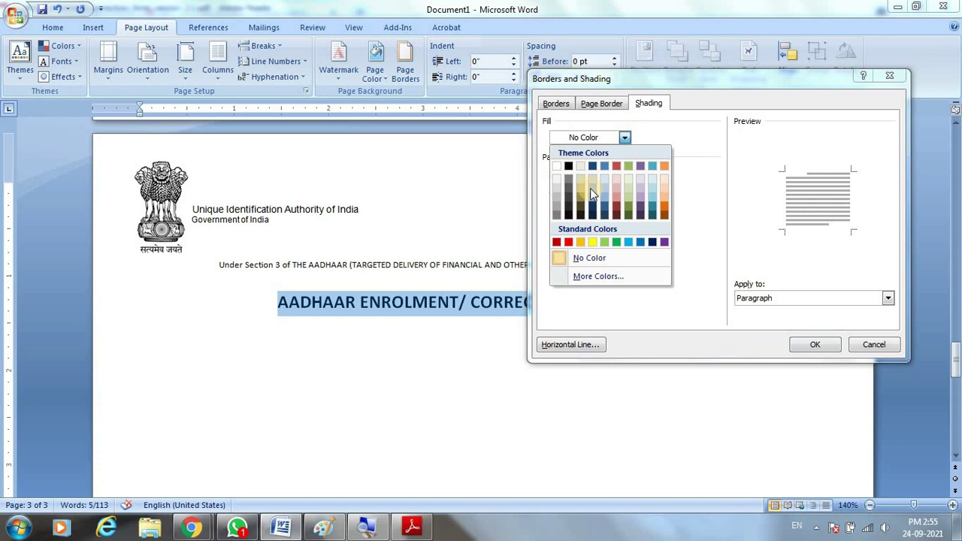
left_click(557, 242)
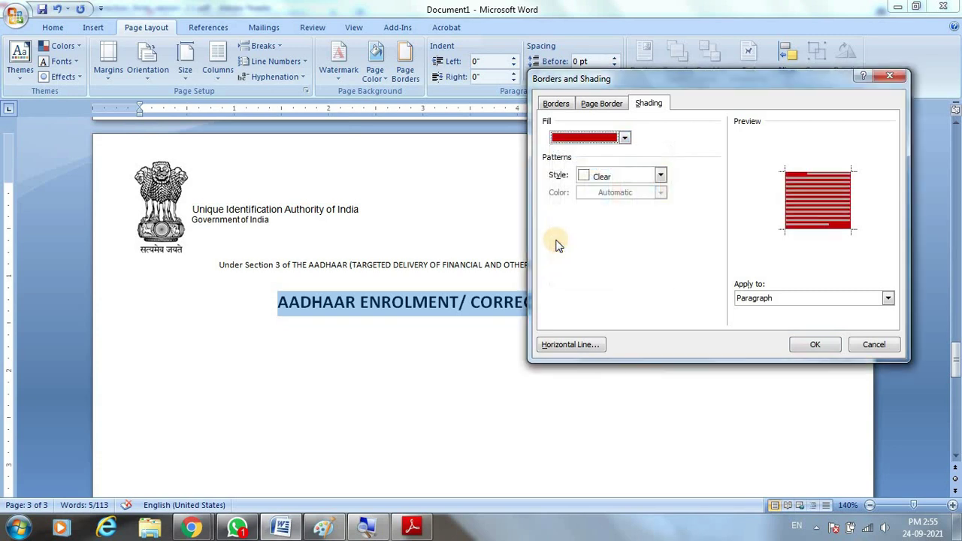
left_click(811, 346)
left_click(583, 389)
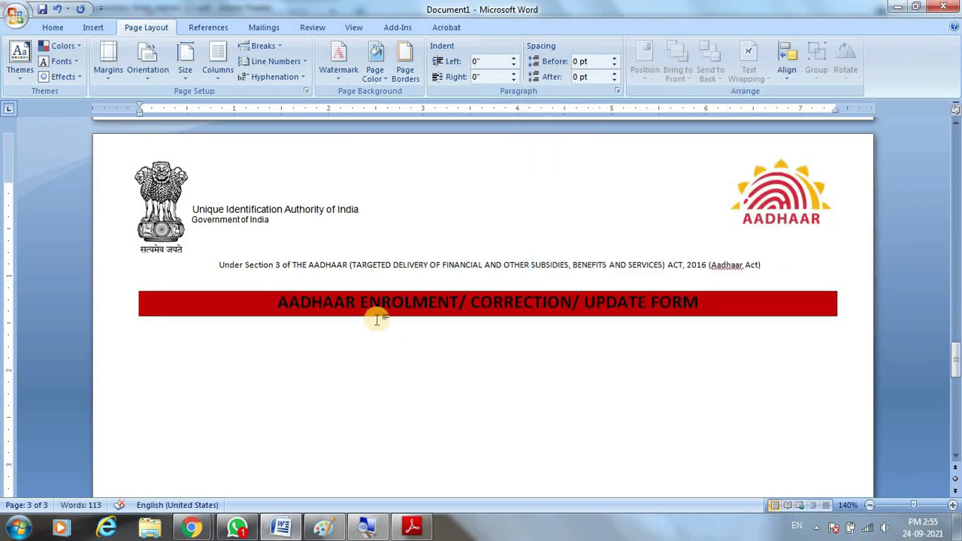
Make the whole title text white on the red band
left_click_drag(277, 302, 703, 301)
left_click(52, 27)
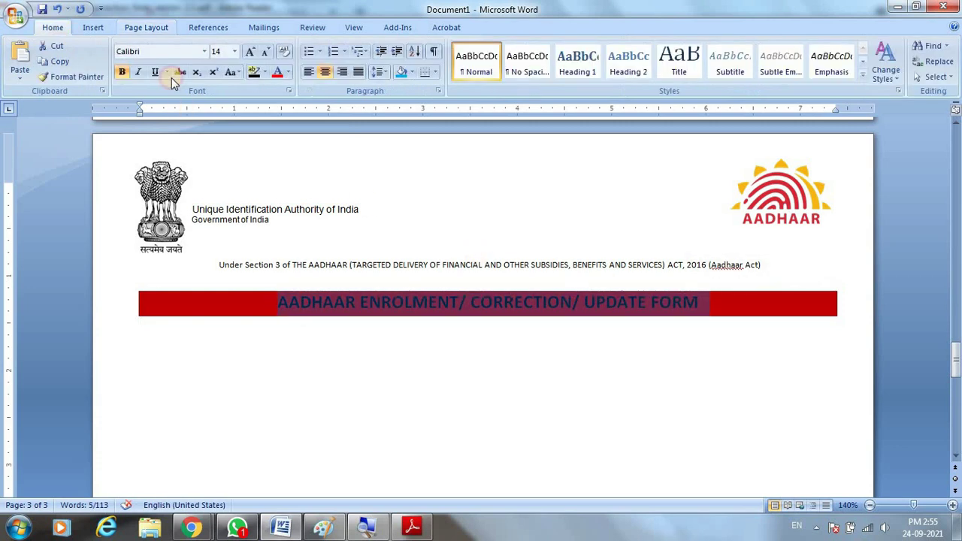
left_click(288, 72)
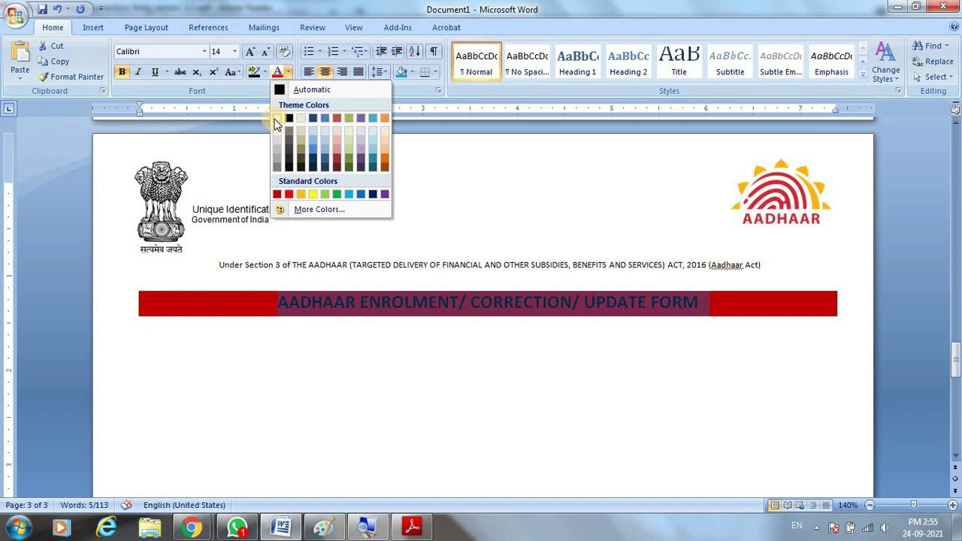
left_click(277, 118)
left_click(199, 409)
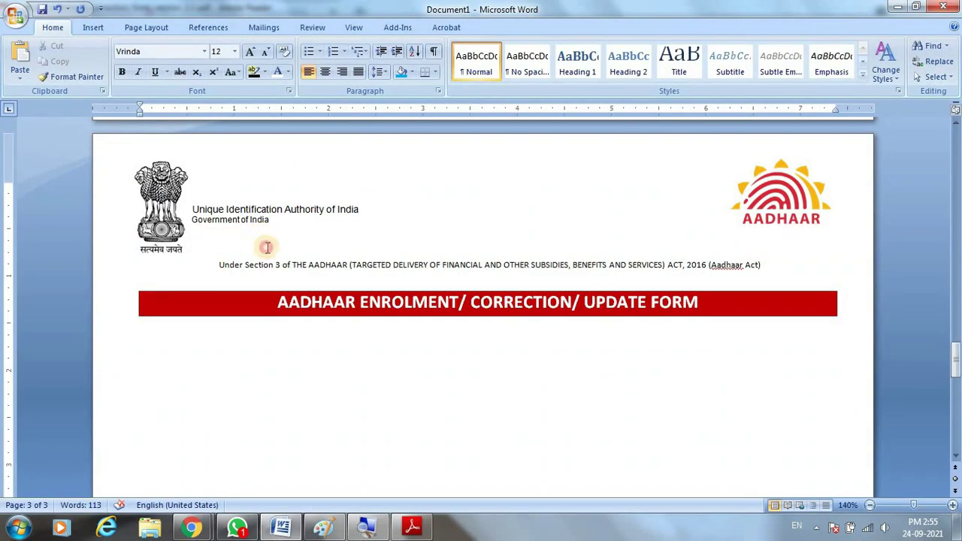
Shrink the emblem caption's font size by two steps
left_click(207, 241)
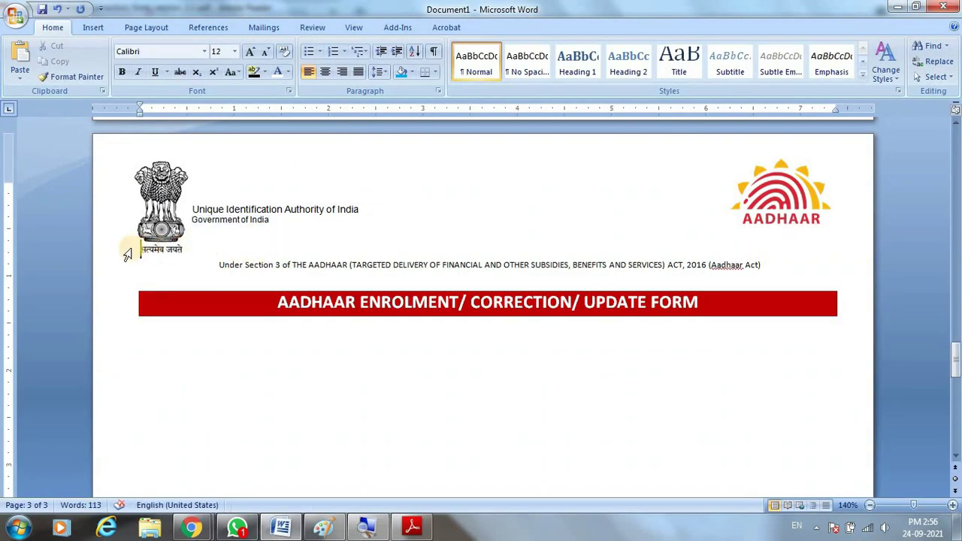
left_click(267, 54)
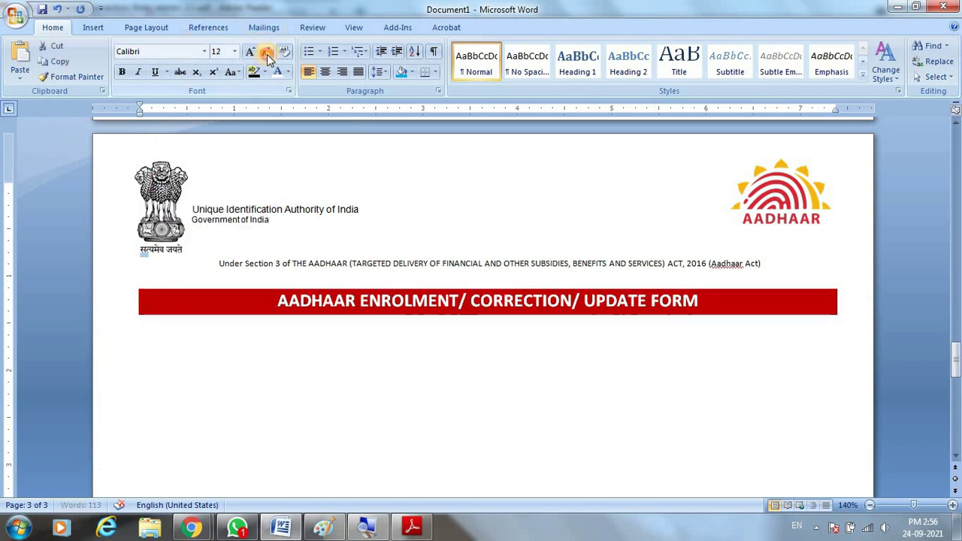
left_click(267, 54)
Paste the intro note from the PDF below the red band and remove the empty line
left_click(344, 396)
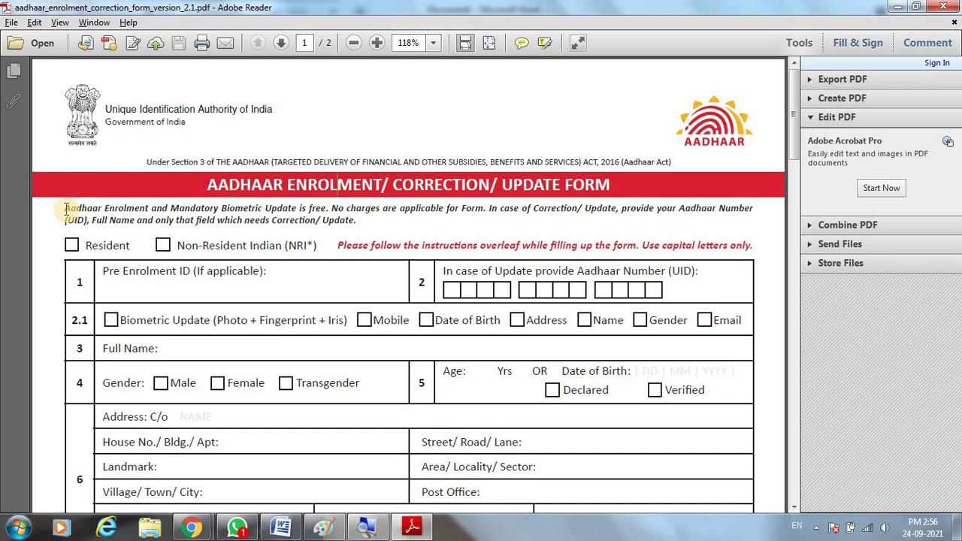
left_click_drag(65, 211, 356, 223)
key("ctrl+c")
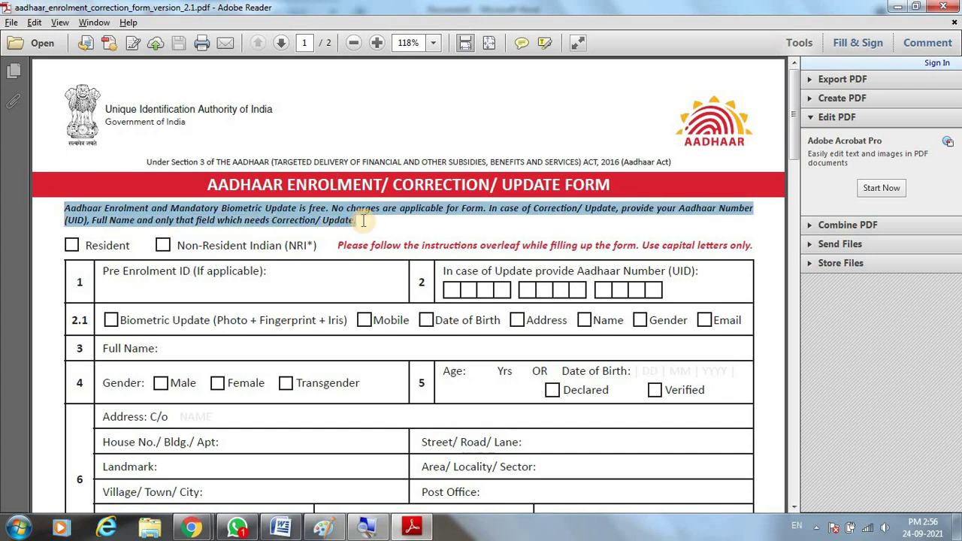
key("alt+Tab")
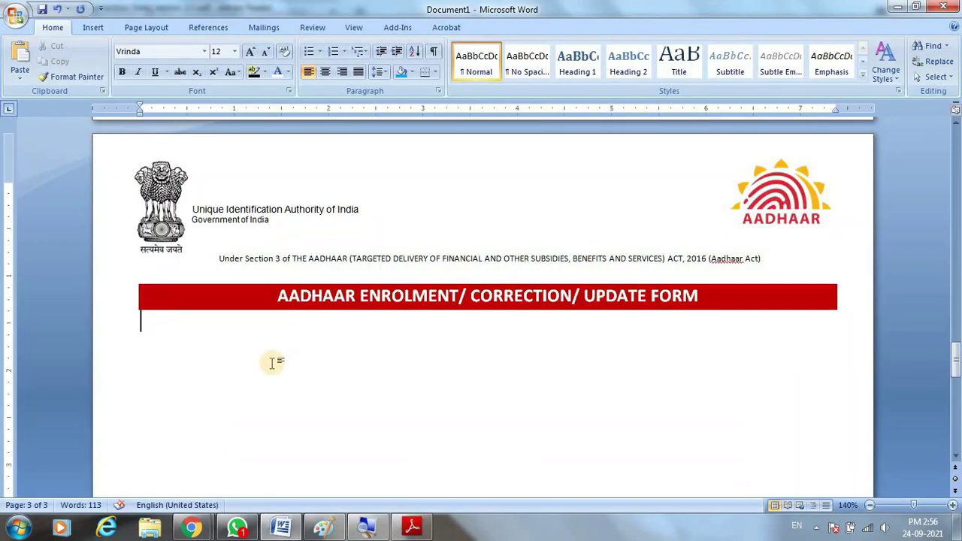
key("ctrl+v")
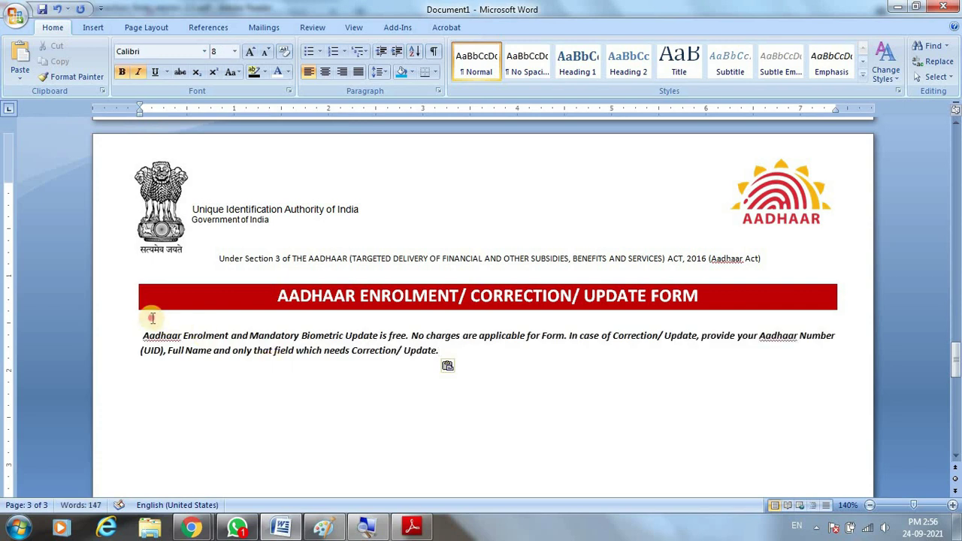
key("BackSpace")
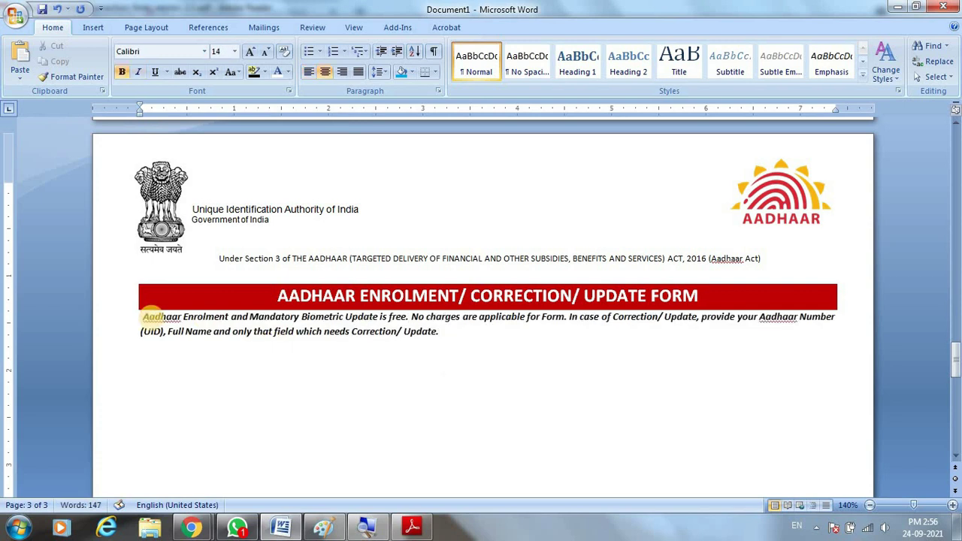
key("alt+Tab")
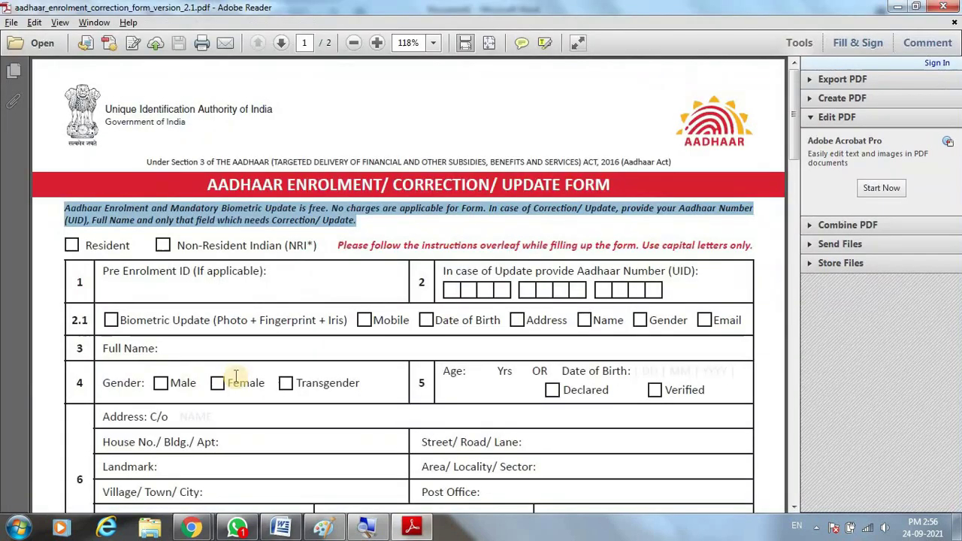
key("alt+Tab")
Position the cursor in the intro note and check the Resident and NRI labels in the PDF
left_click(210, 321)
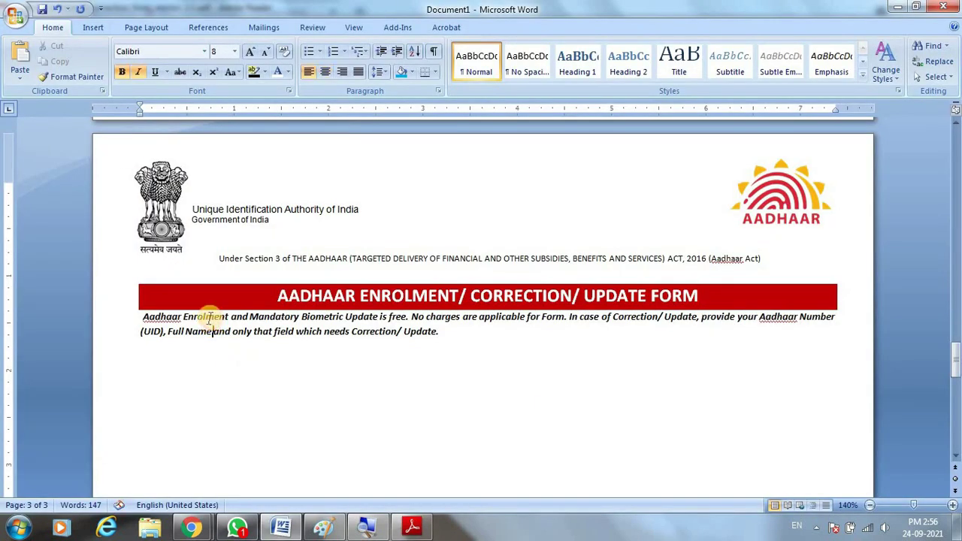
left_click(189, 331)
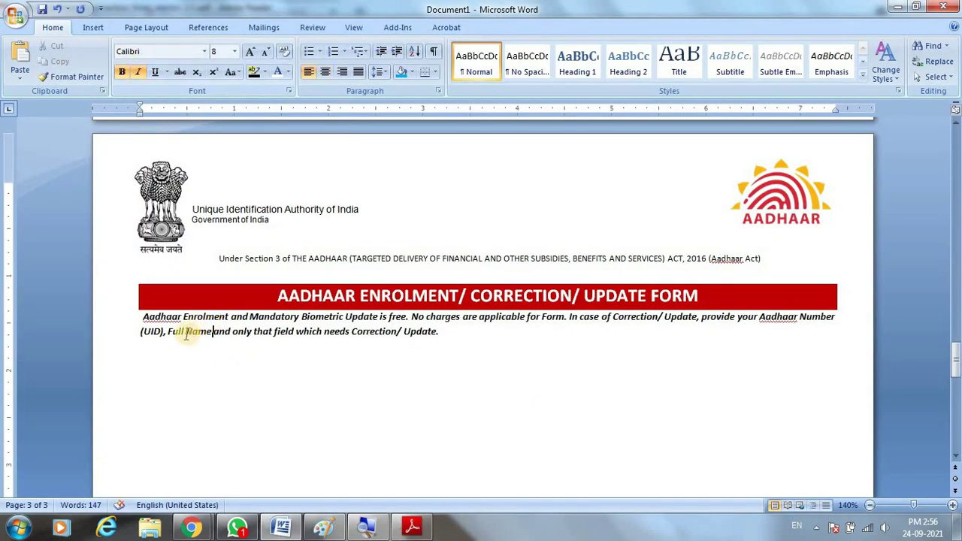
left_click(138, 71)
key("alt+Tab")
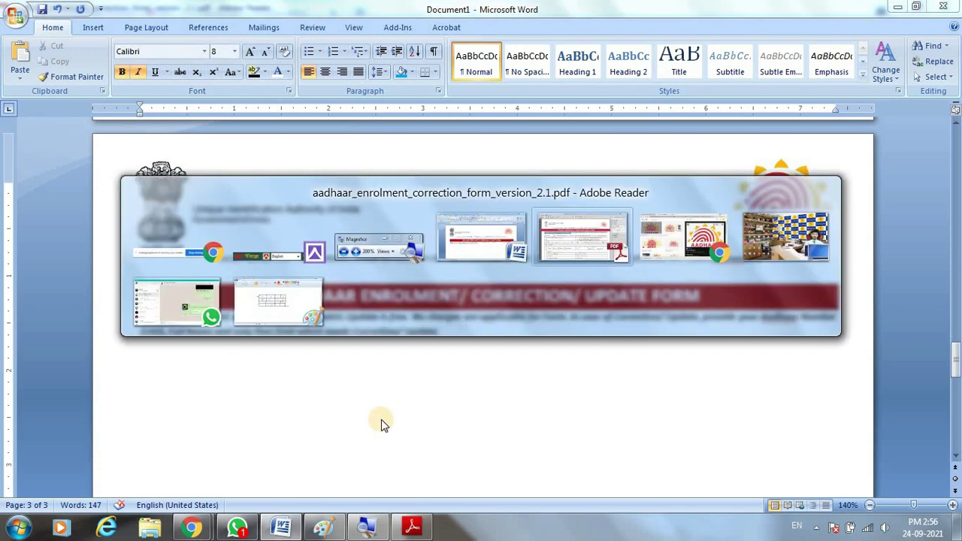
left_click_drag(353, 248, 129, 248)
left_click(129, 248)
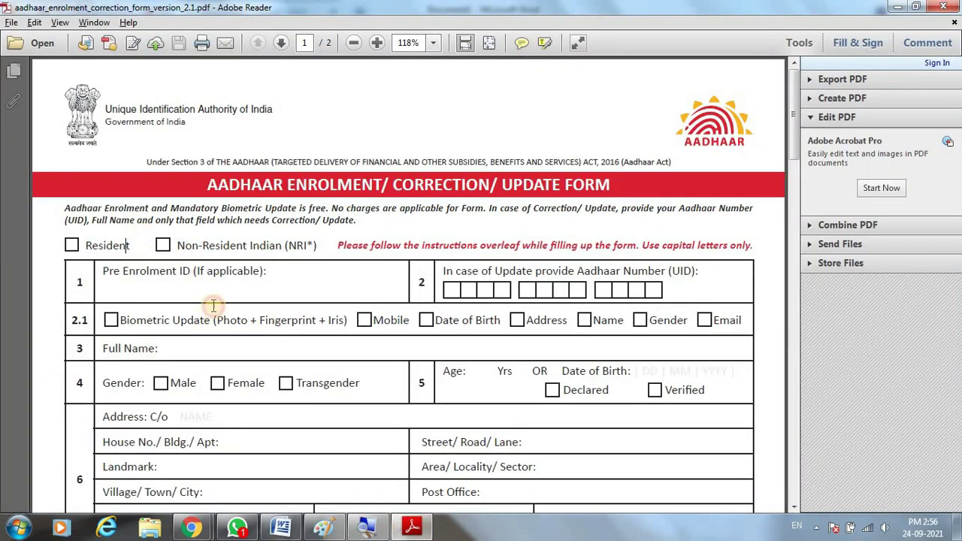
key("alt+Tab")
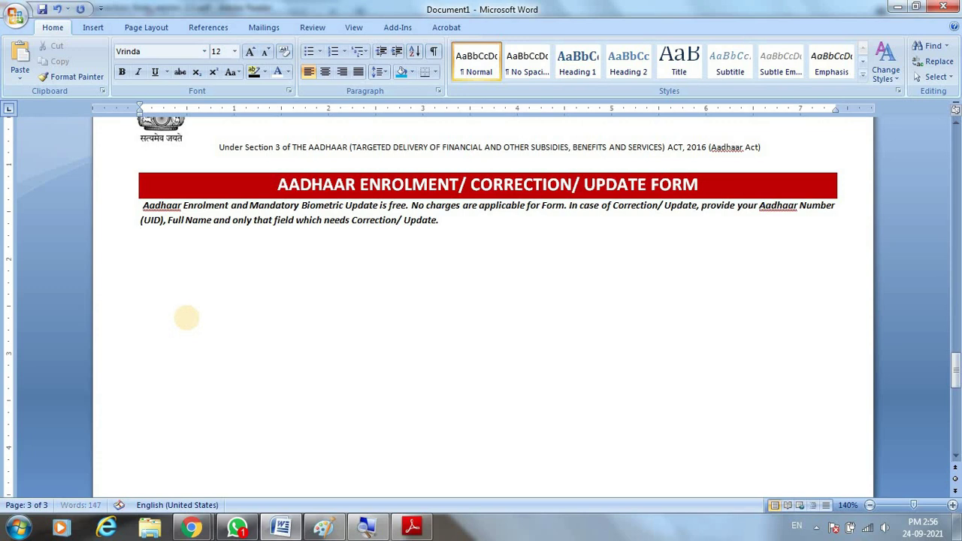
Draw a small rectangle checkbox below the intro note and type Resident beside it
left_click(93, 27)
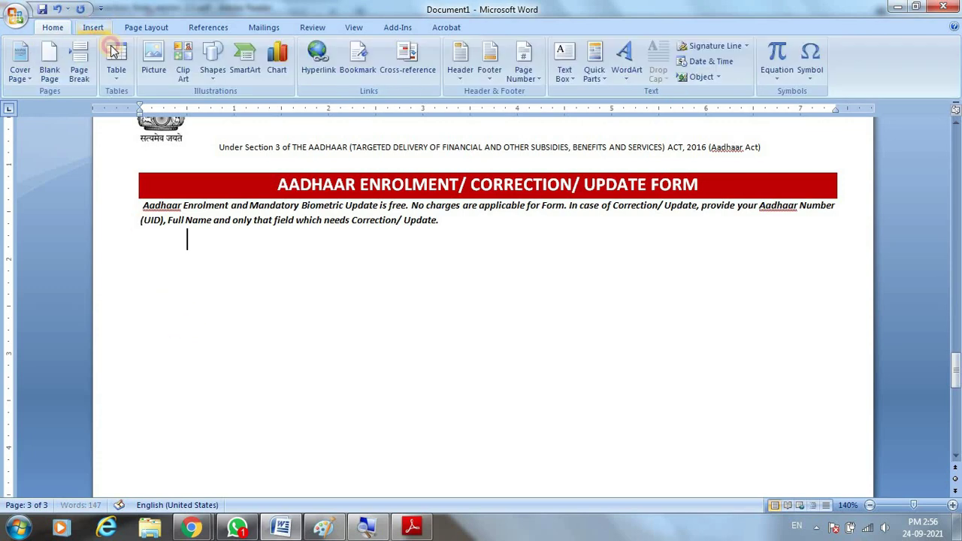
left_click(213, 72)
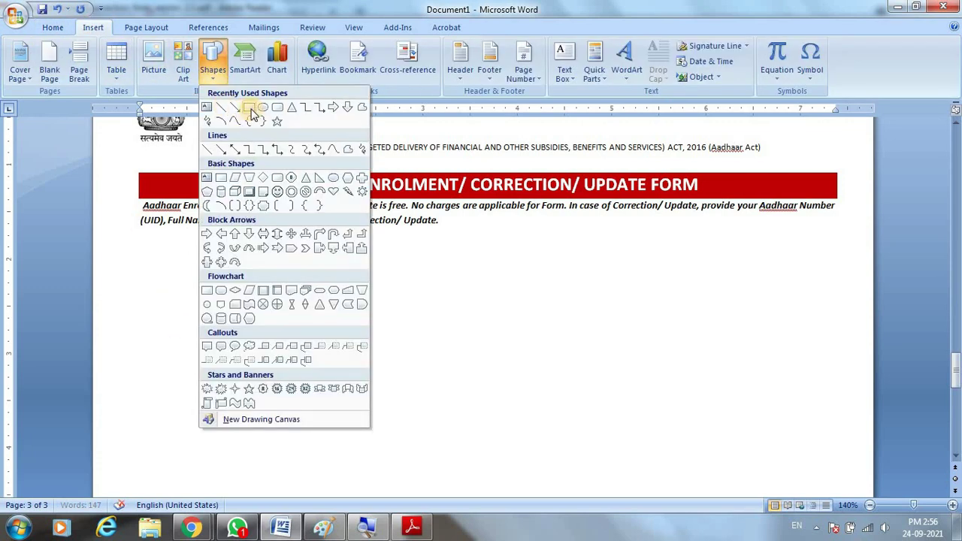
left_click(253, 113)
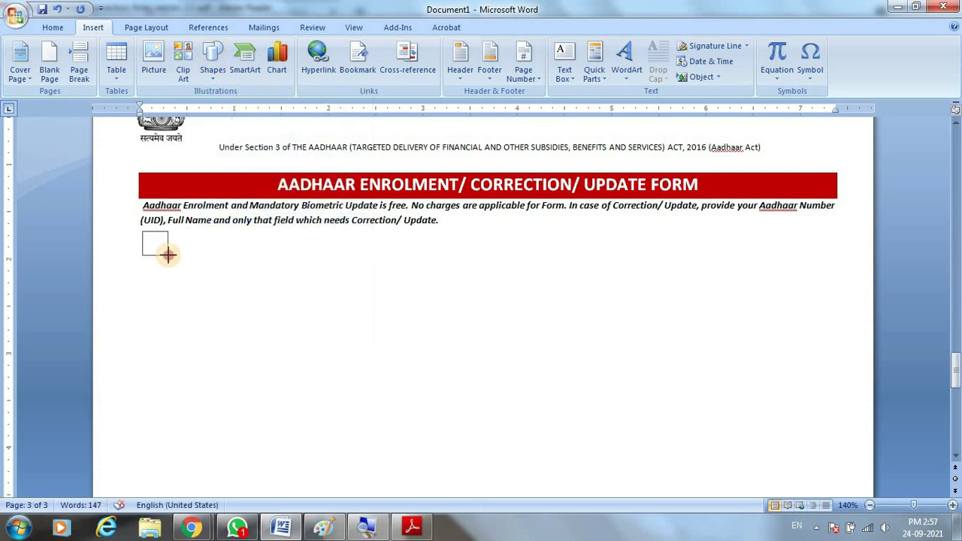
left_click_drag(168, 254, 169, 254)
left_click(194, 250)
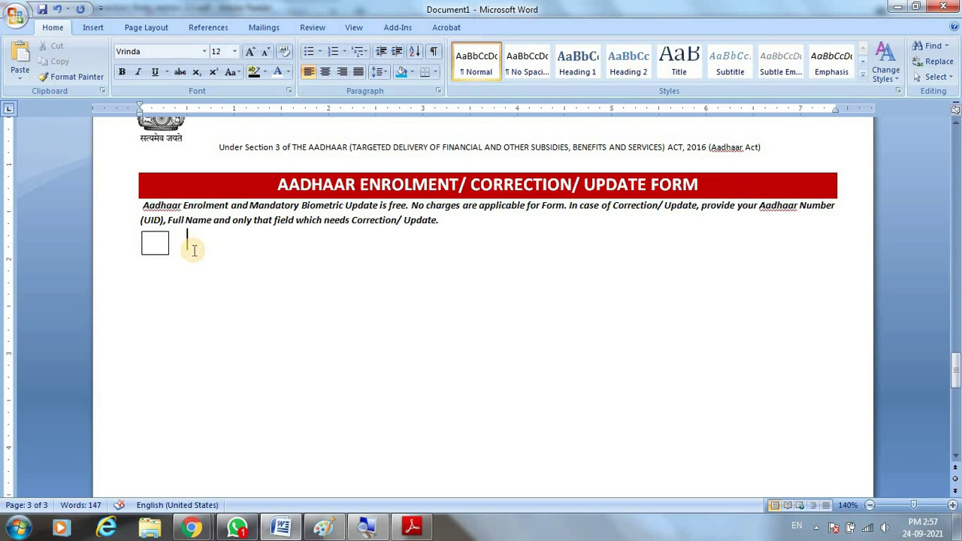
type("Resident")
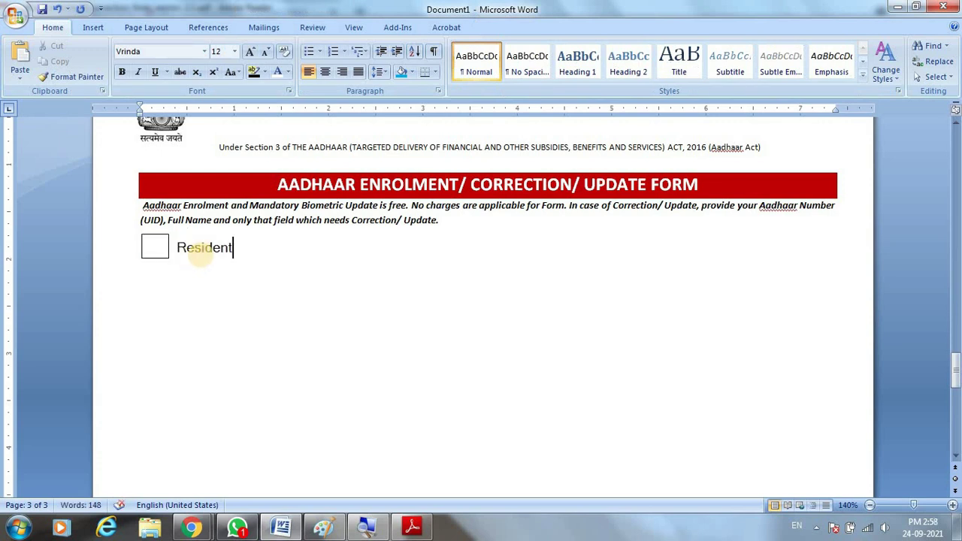
Paste the 'Non-Resident Indian (NRI*)' label from the PDF and place a copied checkbox before it
key("alt+Tab")
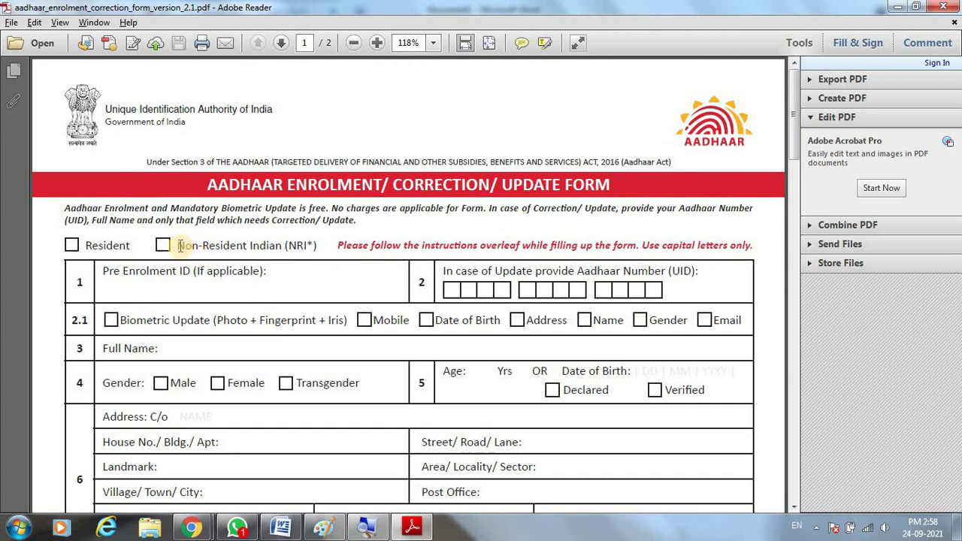
left_click_drag(179, 245, 311, 250)
key("ctrl+c")
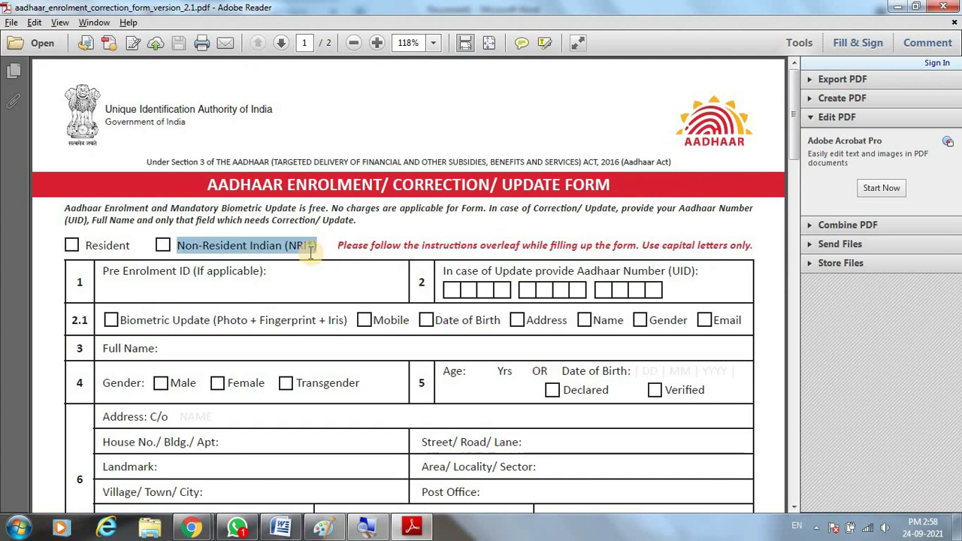
key("alt+Tab")
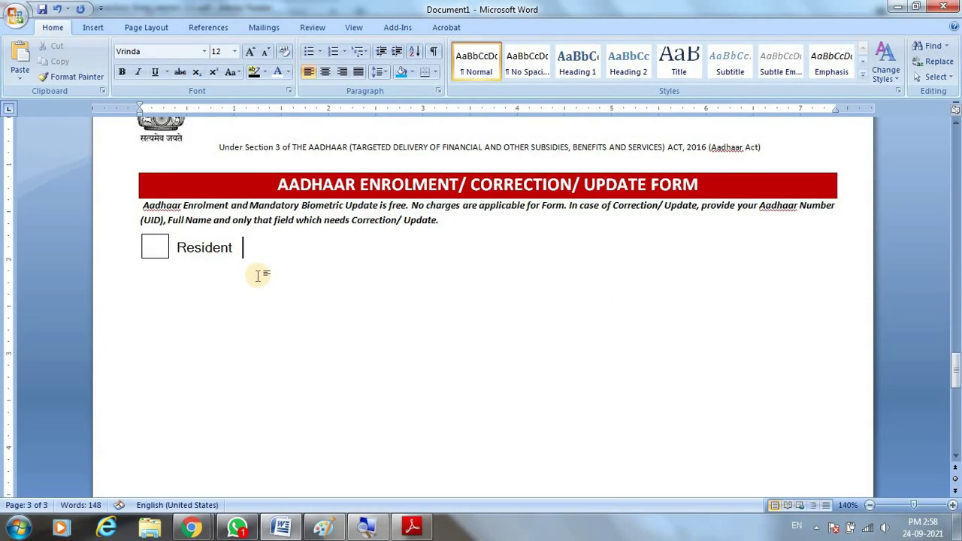
key("ctrl+v")
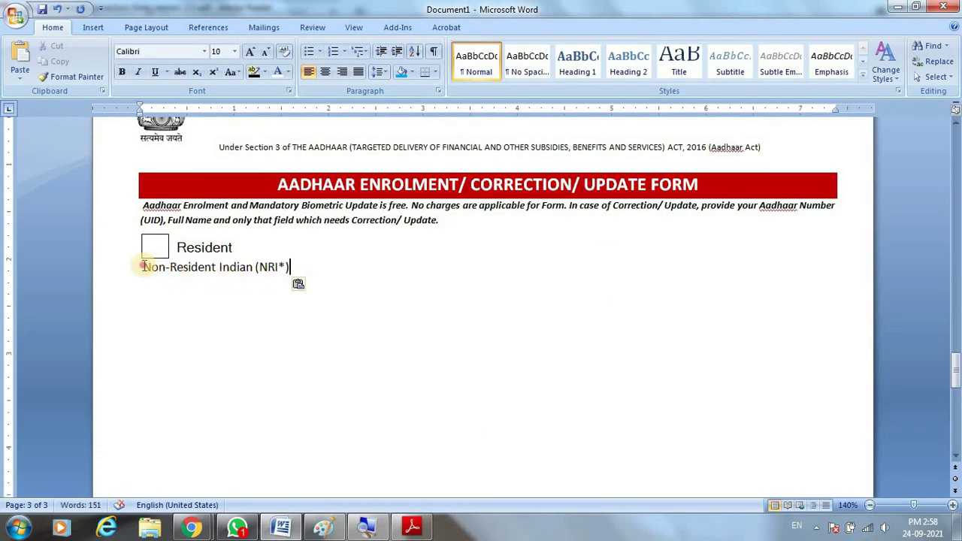
left_click(144, 266)
key("BackSpace")
key("BackSpace")
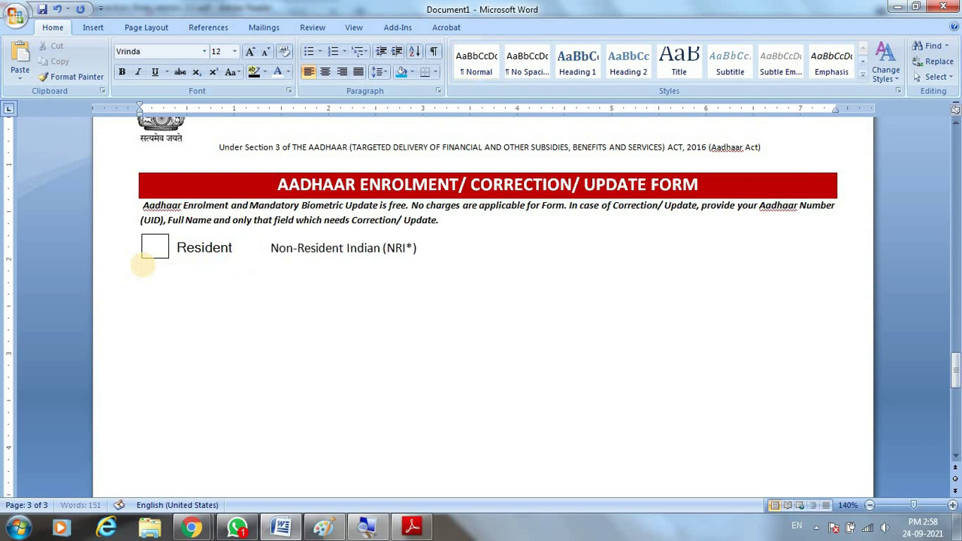
left_click(146, 247)
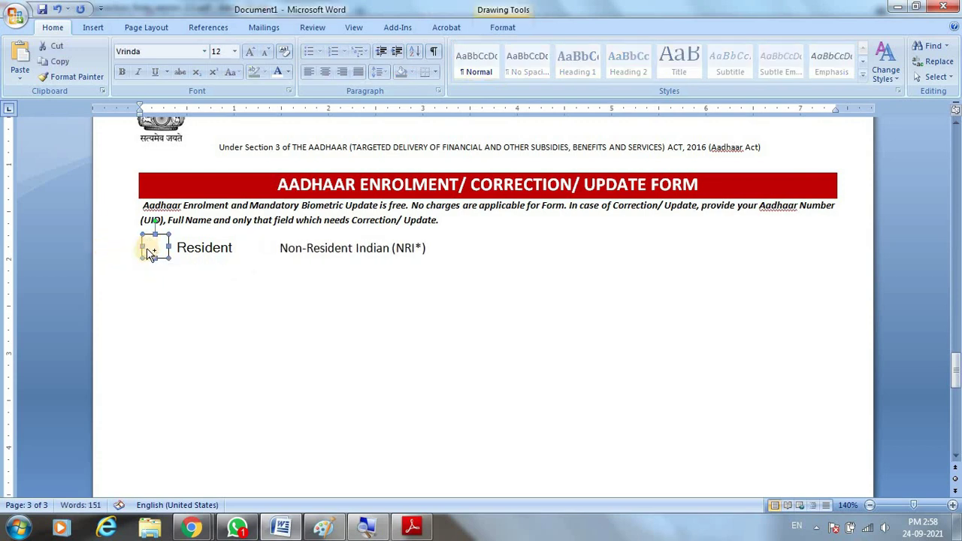
mouse_move(143, 252)
left_mouse_down()
mouse_move(163, 270)
mouse_move(260, 248)
left_mouse_up()
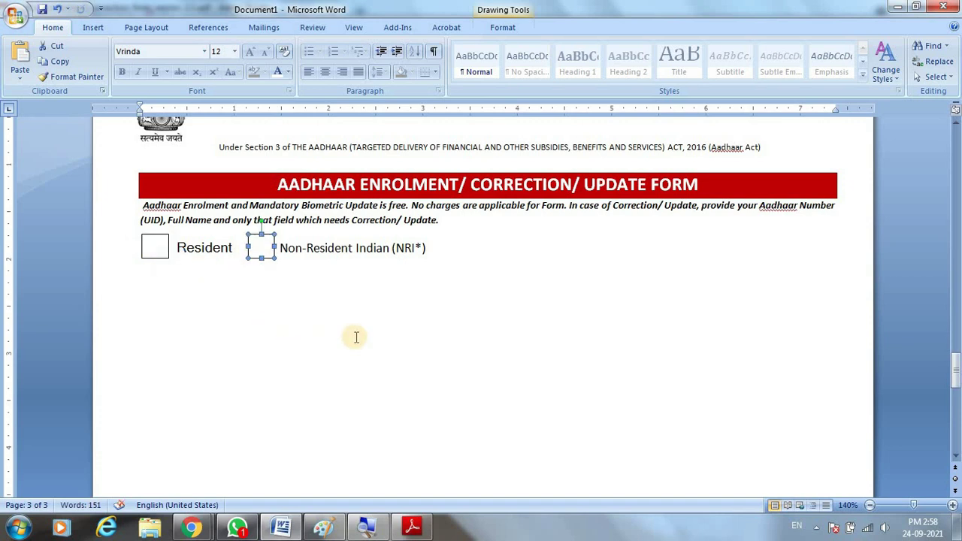
Paste the capital-letters instruction sentence from the PDF and join it after the NRI option, removing extra spaces
key("alt+Tab")
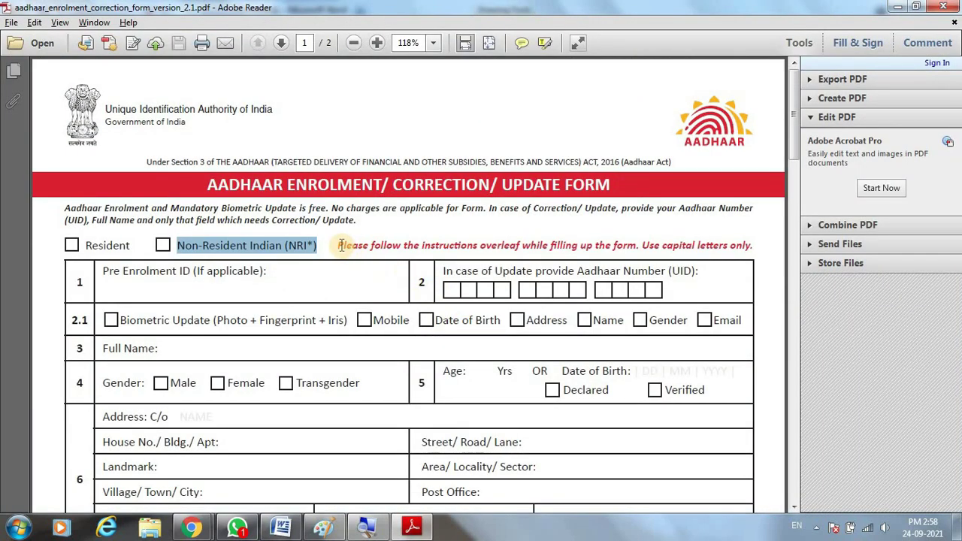
left_click_drag(340, 245, 760, 242)
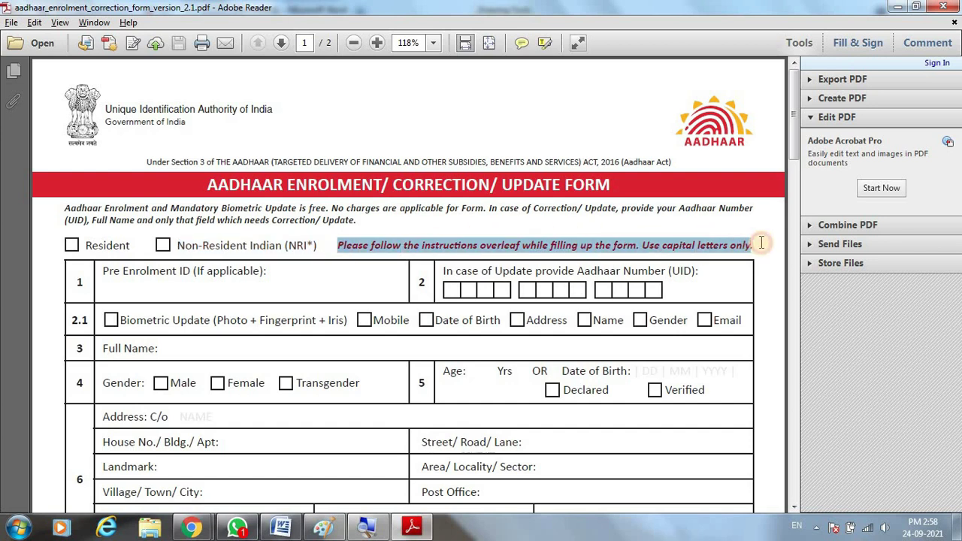
key("alt+Tab")
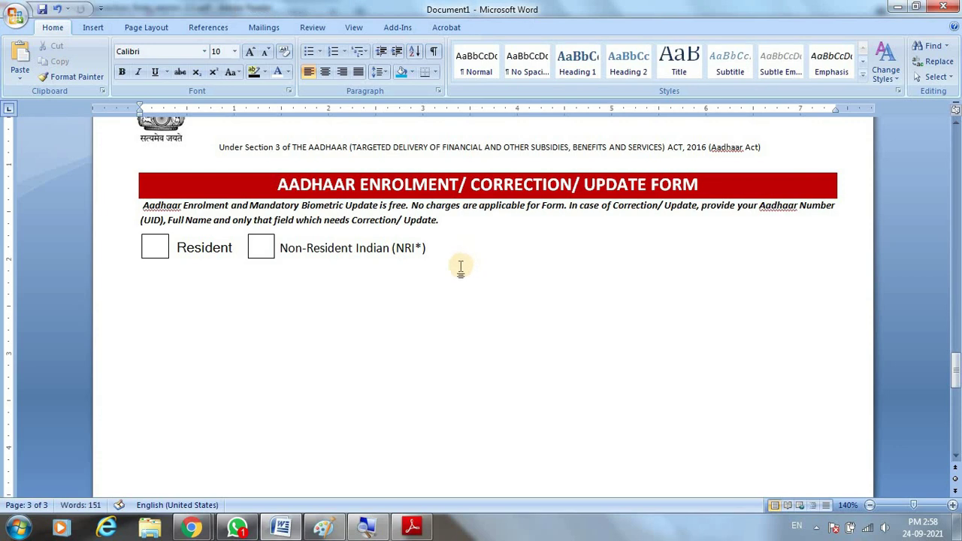
type("Please follow the instructions overleaf while filling up the form. Use capital letters only.")
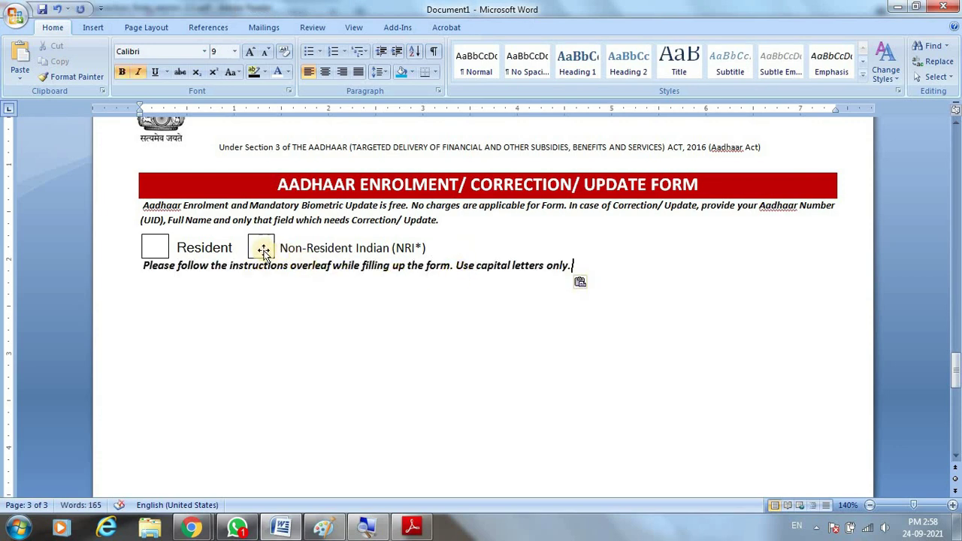
left_click(251, 249)
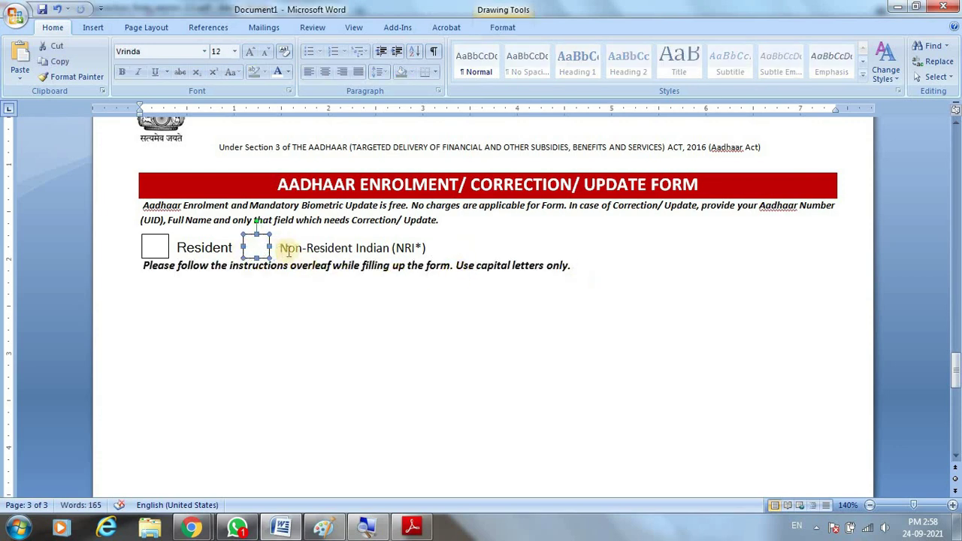
left_click(283, 250)
key("BackSpace")
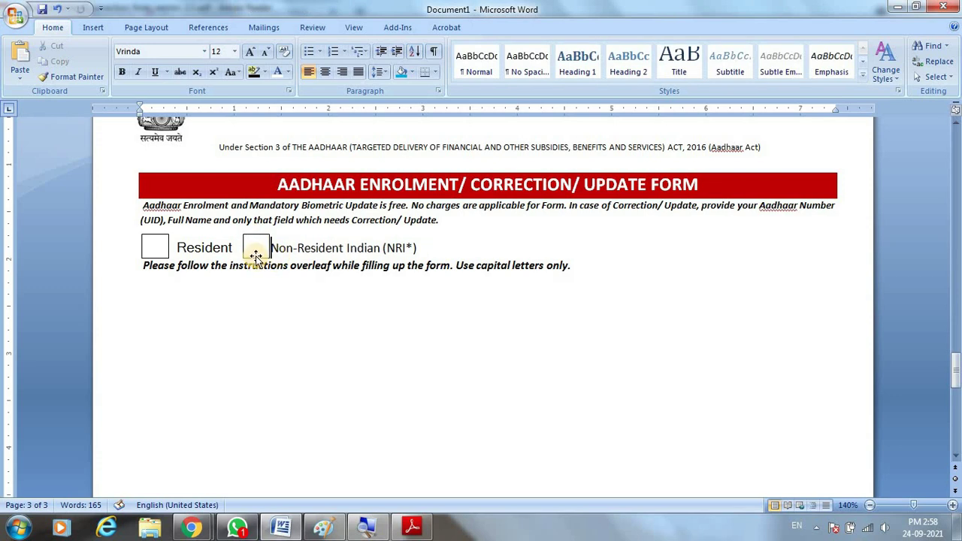
left_click(255, 255)
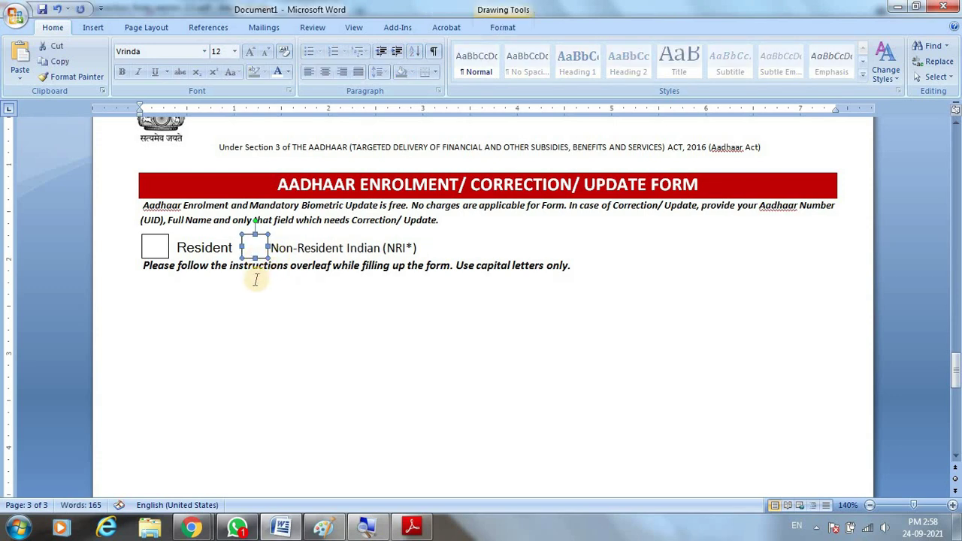
left_click(146, 267)
key("BackSpace")
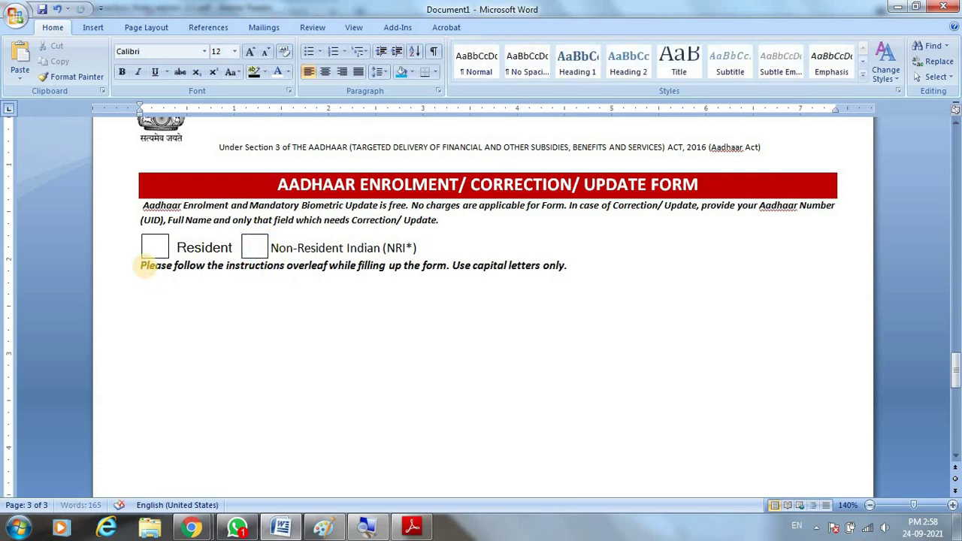
key("BackSpace")
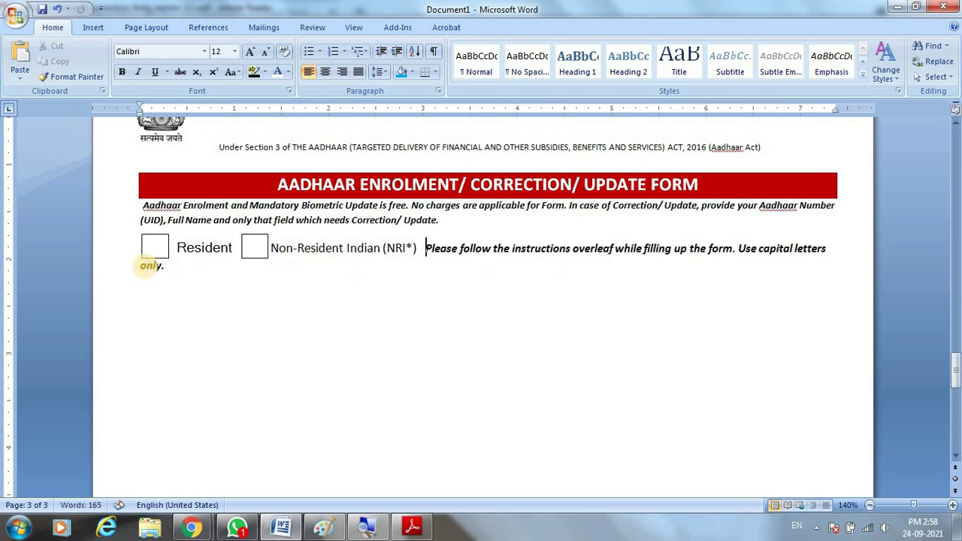
Set the instruction sentence to 8 pt red text
left_click(442, 254)
left_click_drag(442, 254, 457, 264)
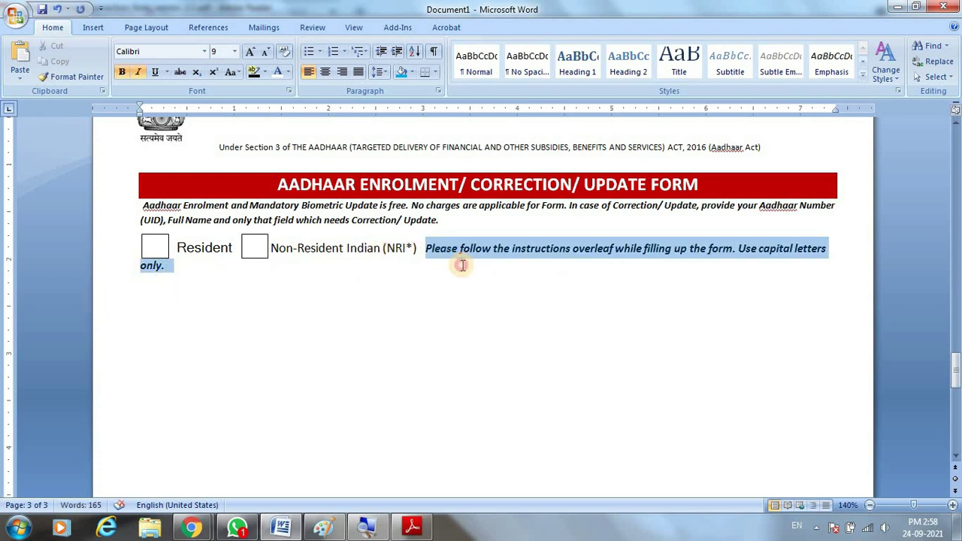
left_click(266, 53)
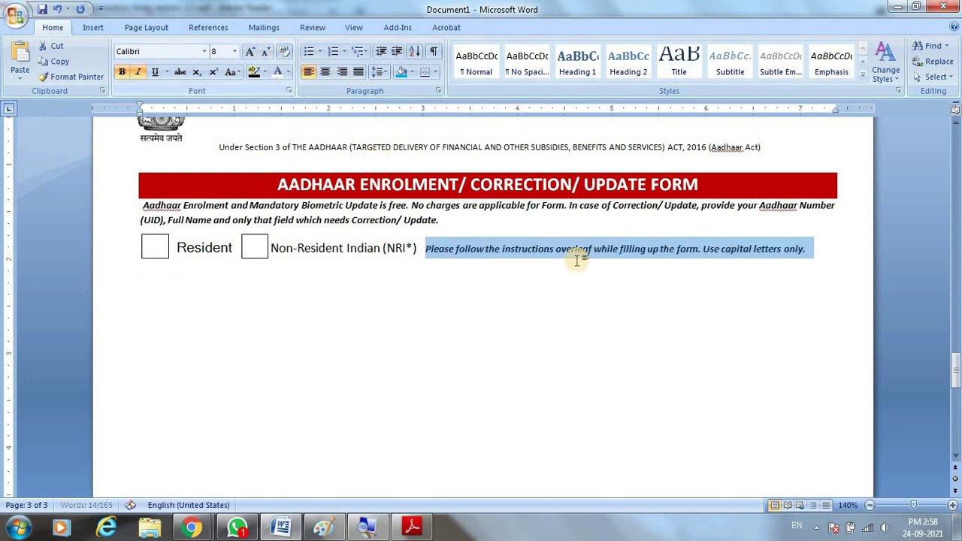
left_click(291, 73)
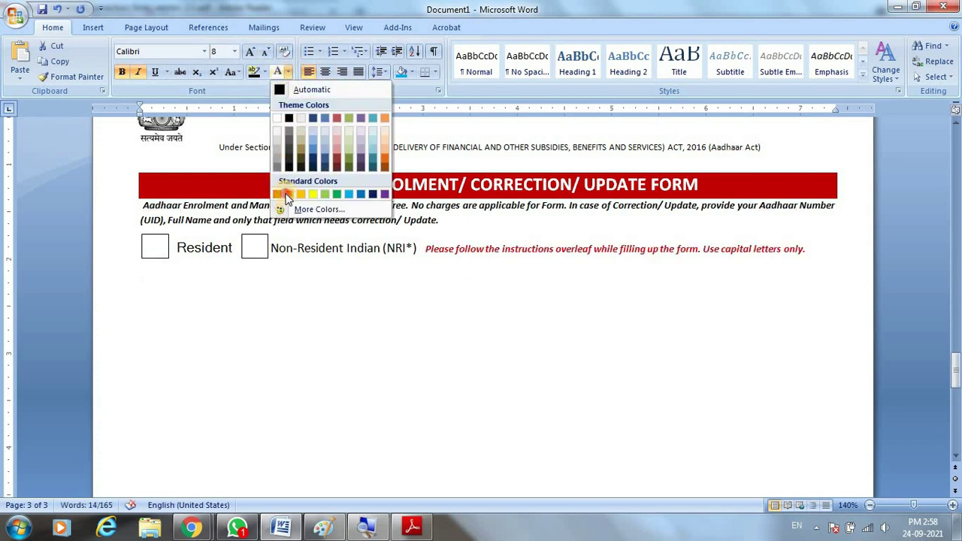
left_click(286, 197)
left_click(296, 337)
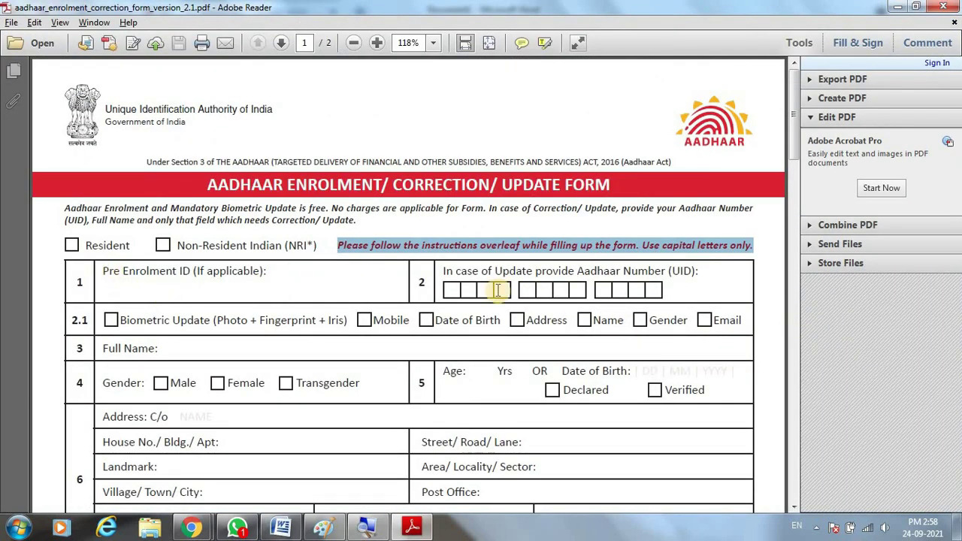
Scroll down and compare the document with the original PDF form
scroll(591, 408, "down", 3)
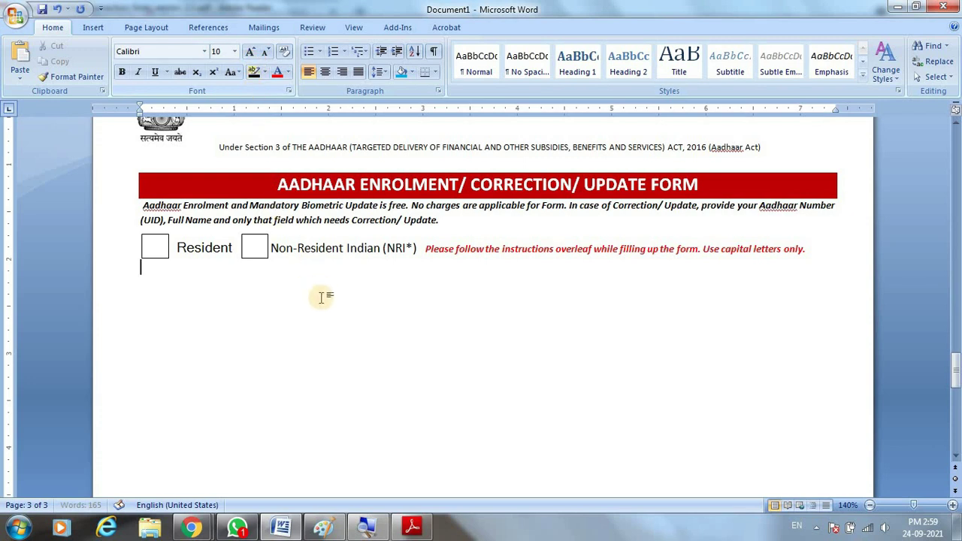
key("alt+Tab")
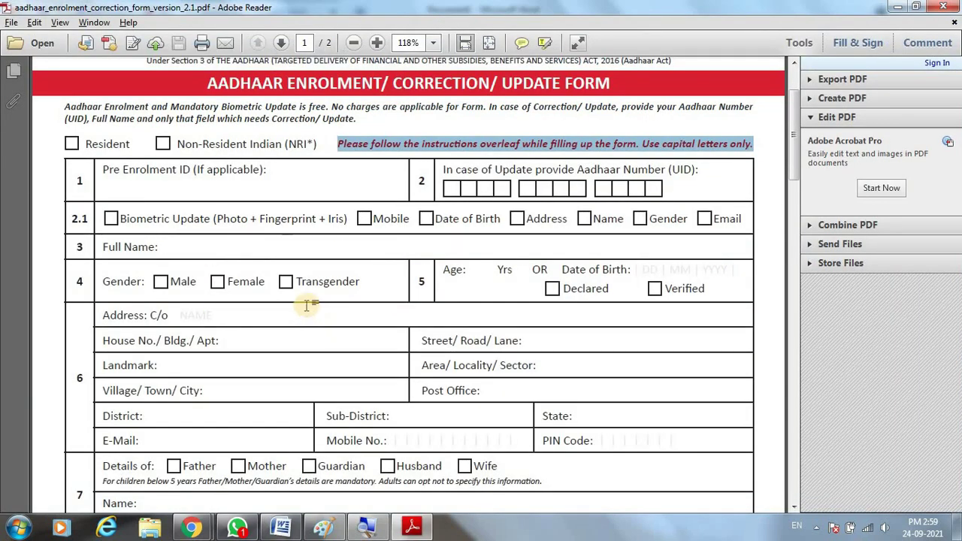
key("alt+Tab")
key("alt+Tab")
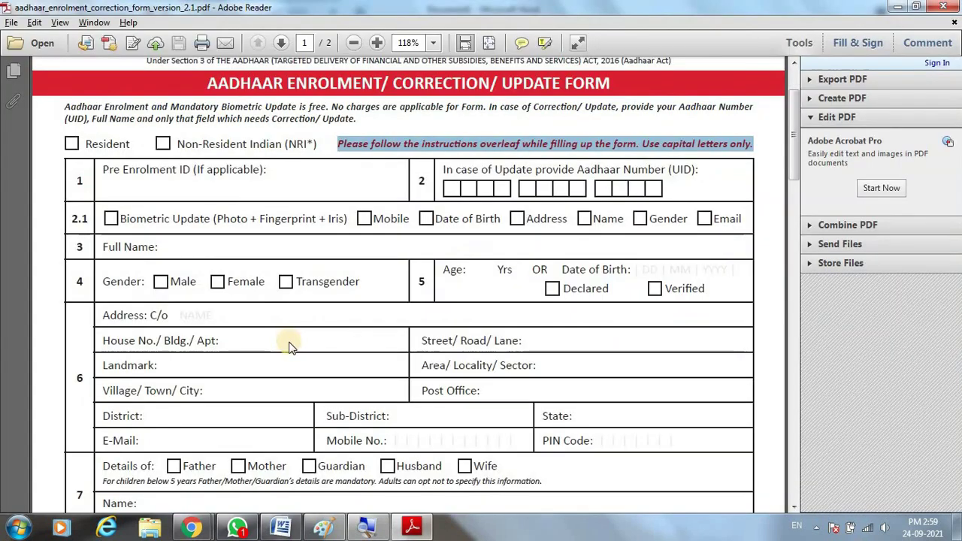
key("alt+Tab")
Shrink the Resident checkbox square to match the NRI square and nudge it into line
left_click(158, 251)
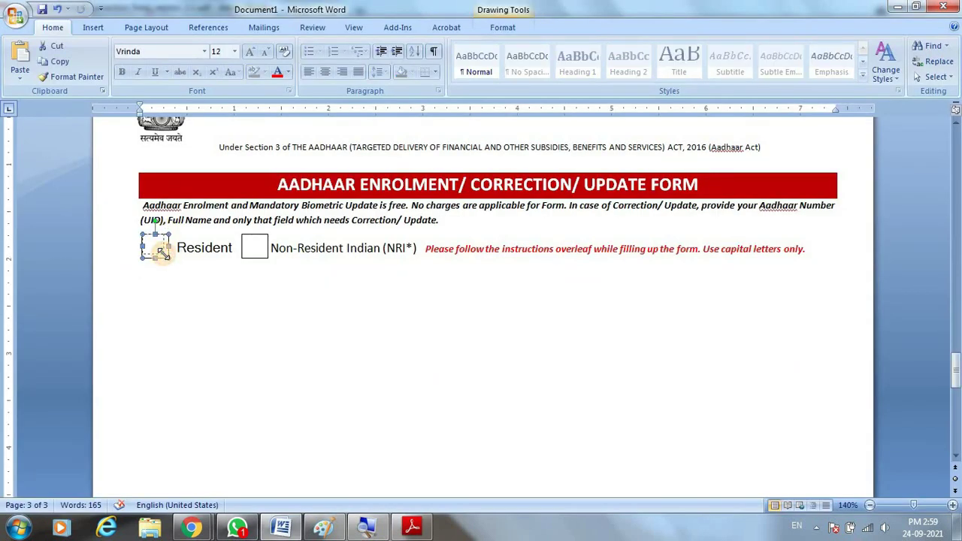
left_click_drag(164, 253, 158, 249)
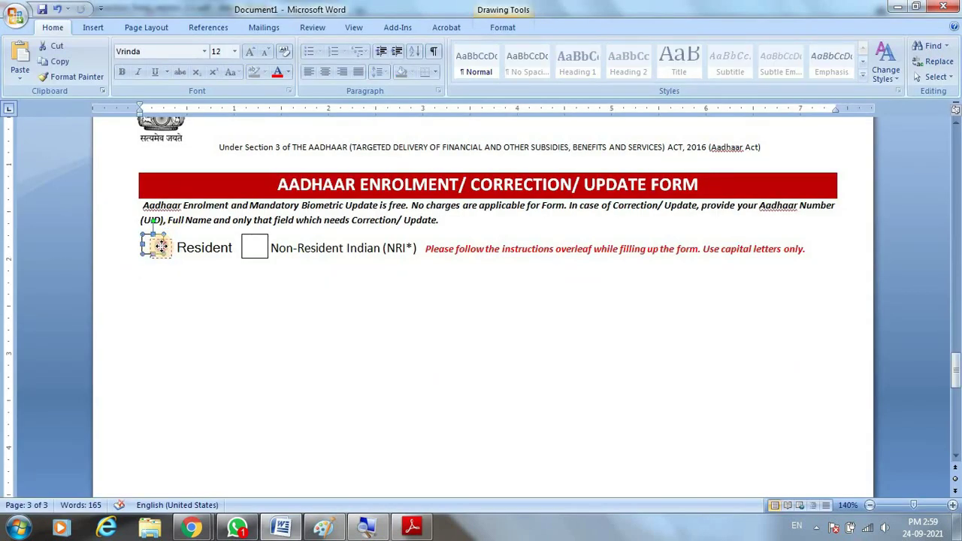
left_click_drag(160, 252, 164, 254)
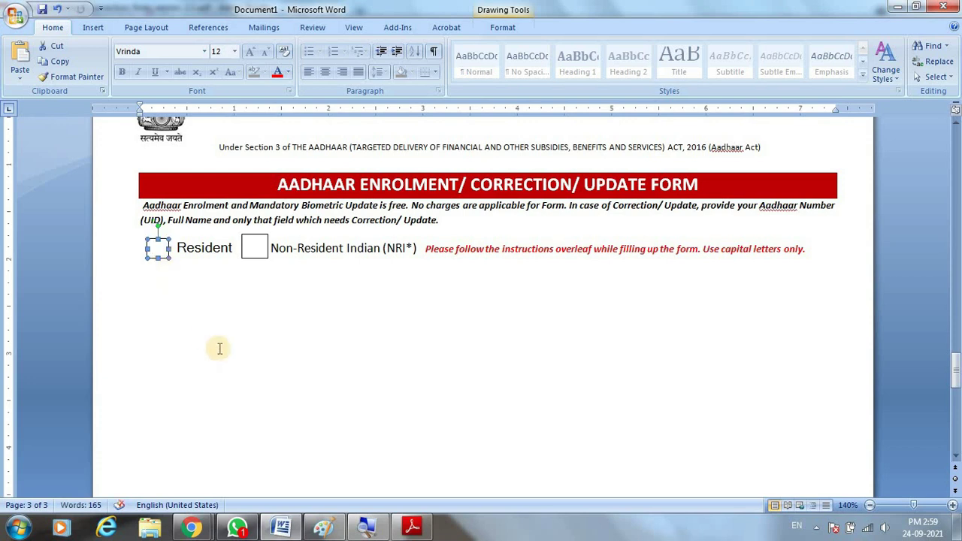
left_click(259, 252)
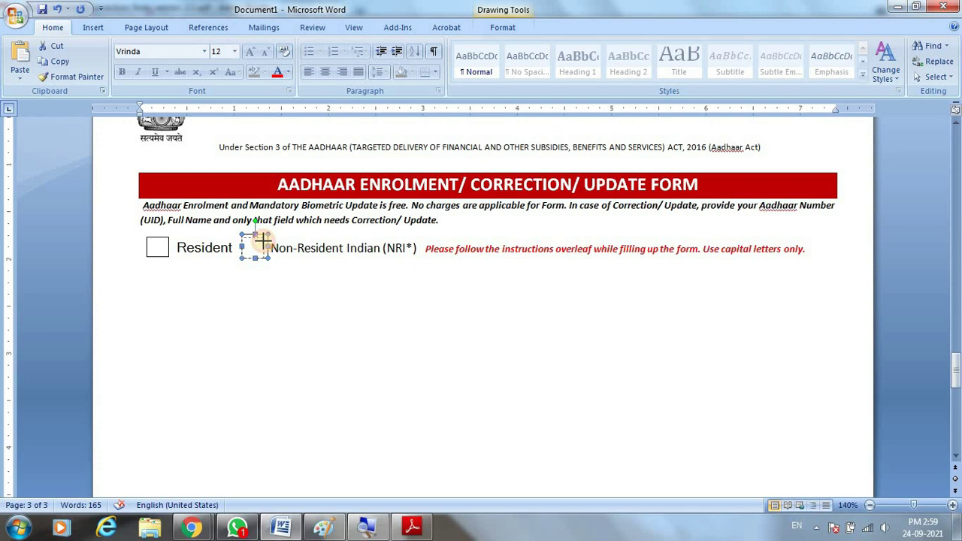
left_click(226, 307)
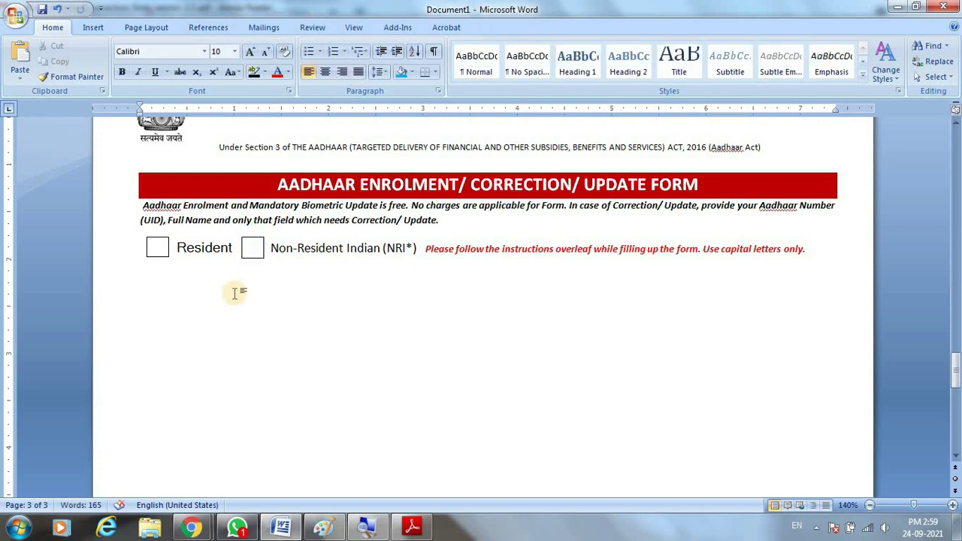
key("alt+Tab")
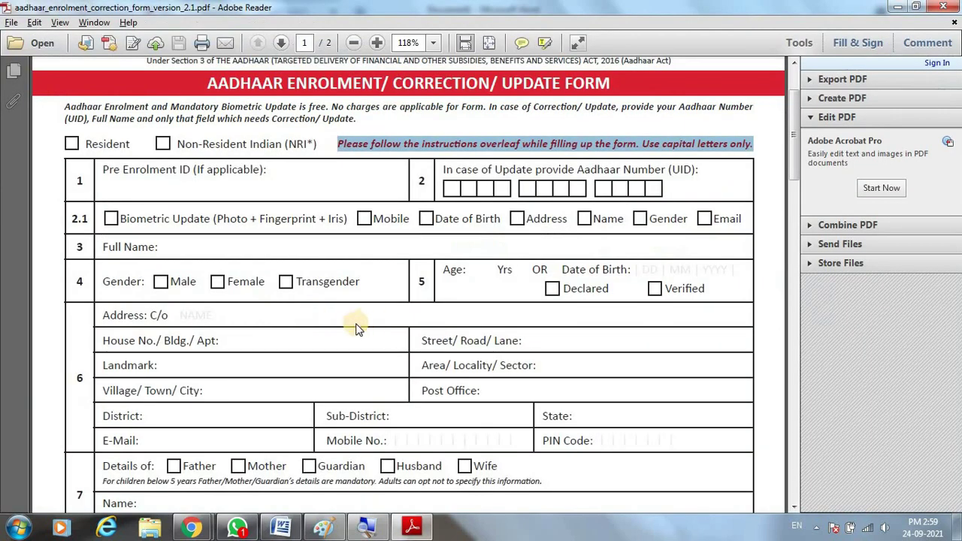
left_click(159, 194)
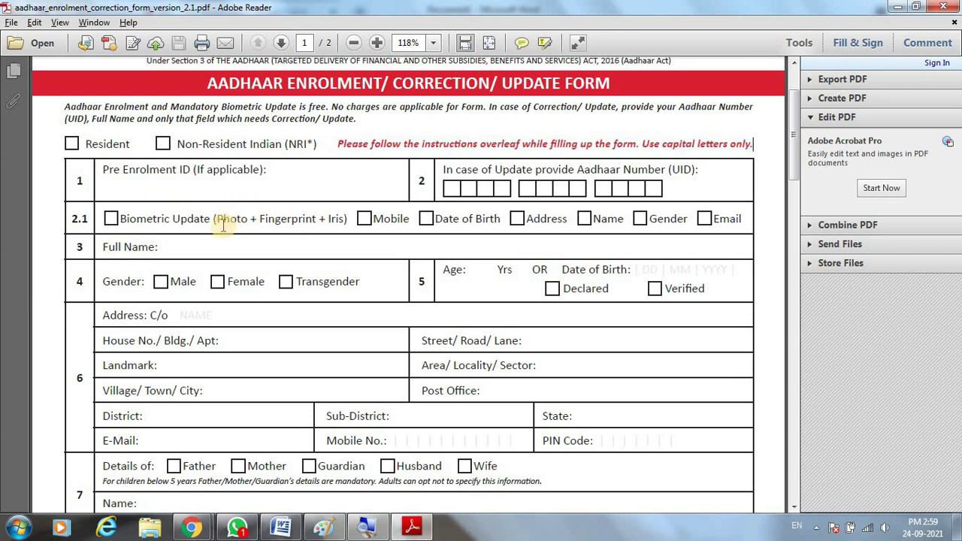
scroll(235, 291, "down", 2)
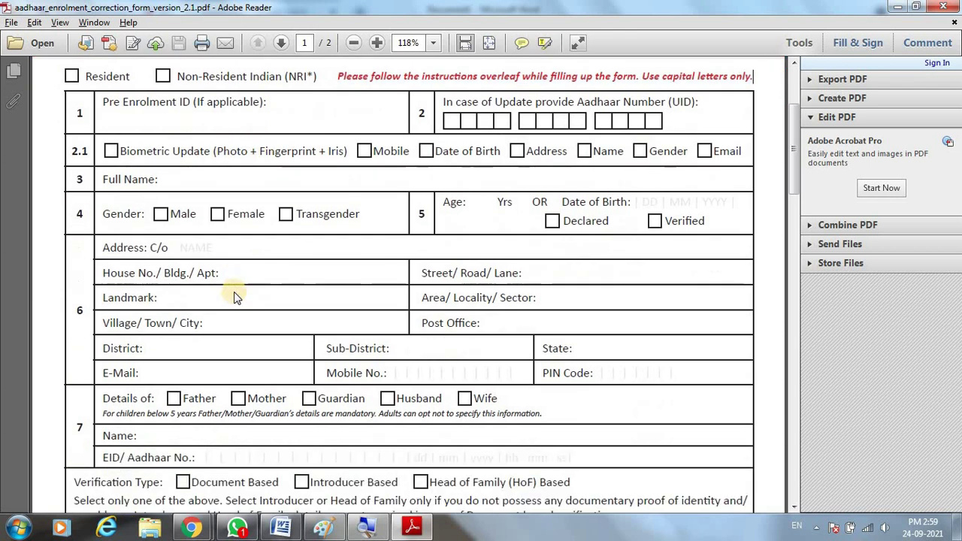
scroll(235, 291, "down", 2)
scroll(235, 290, "down", 2)
scroll(234, 291, "down", 2)
scroll(235, 291, "up", 3)
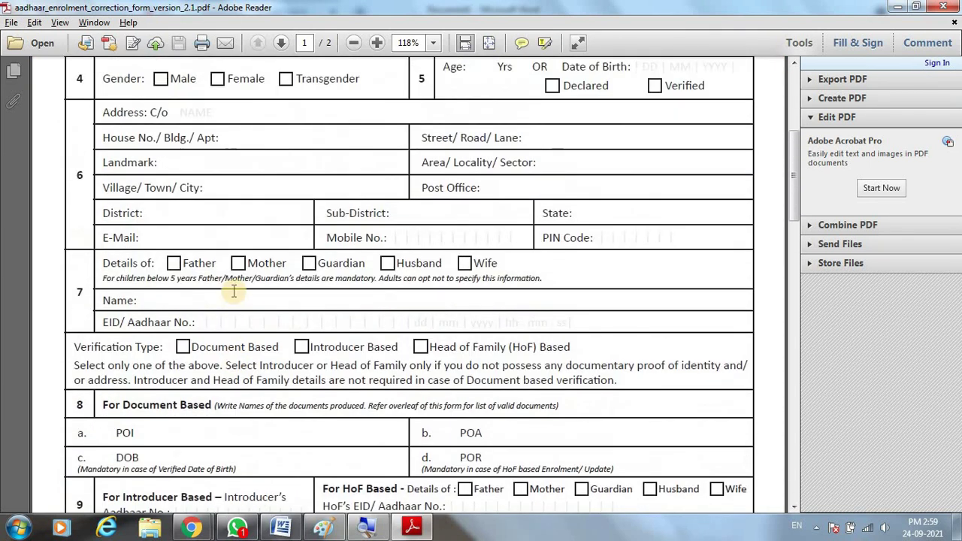
scroll(235, 290, "up", 2)
scroll(235, 291, "up", 3)
scroll(234, 292, "down", 5)
scroll(235, 291, "down", 5)
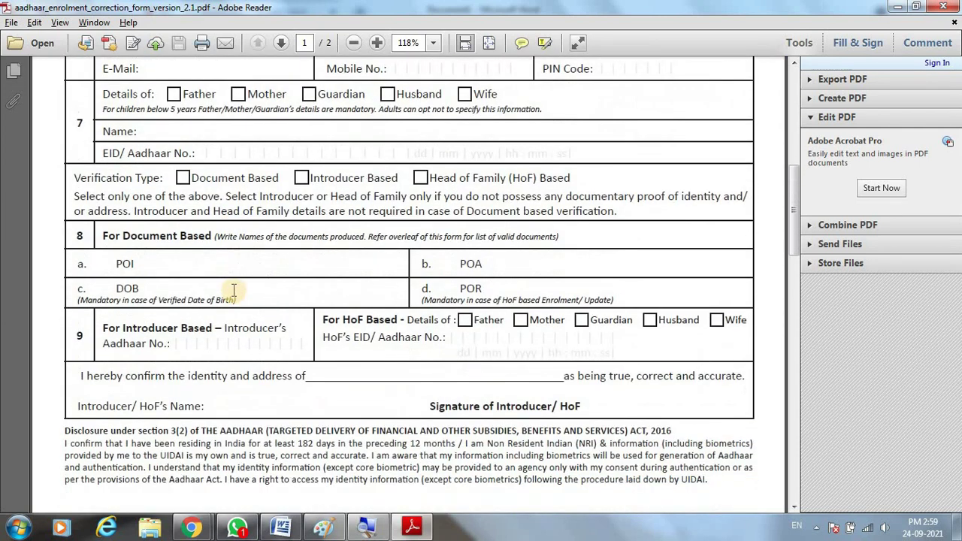
scroll(159, 292, "up", 5)
scroll(160, 293, "up", 8)
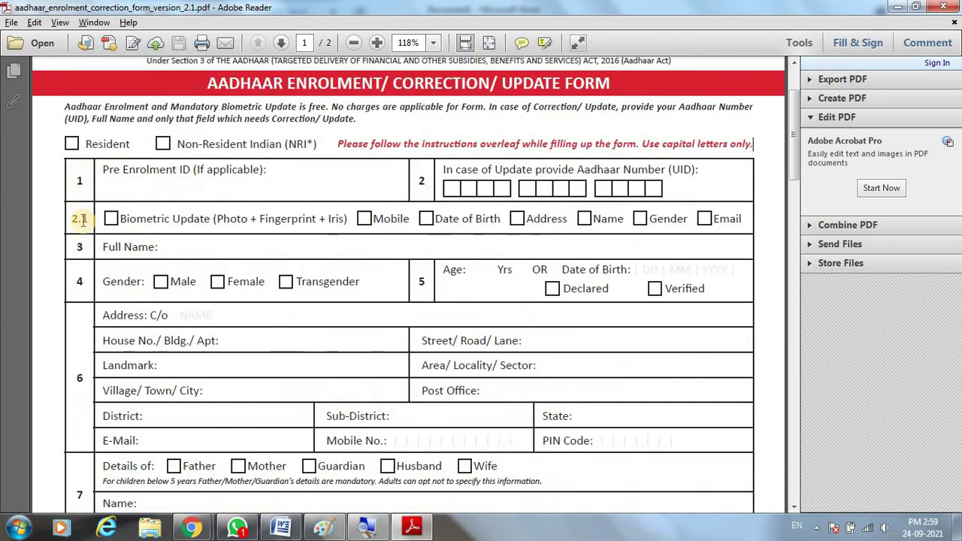
scroll(80, 225, "down", 5)
scroll(80, 248, "down", 2)
scroll(79, 252, "down", 3)
scroll(79, 253, "down", 2)
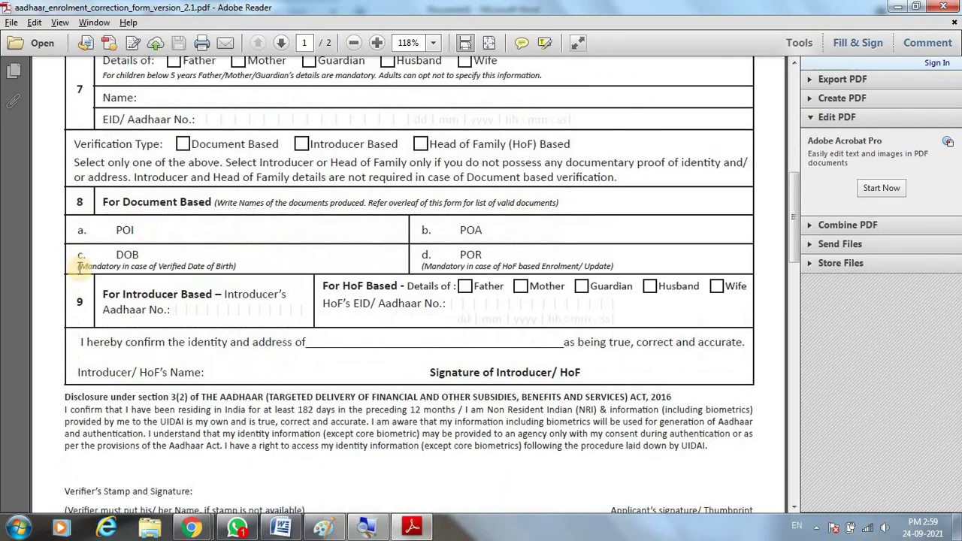
scroll(113, 271, "down", 1)
scroll(158, 308, "up", 3)
scroll(164, 315, "up", 5)
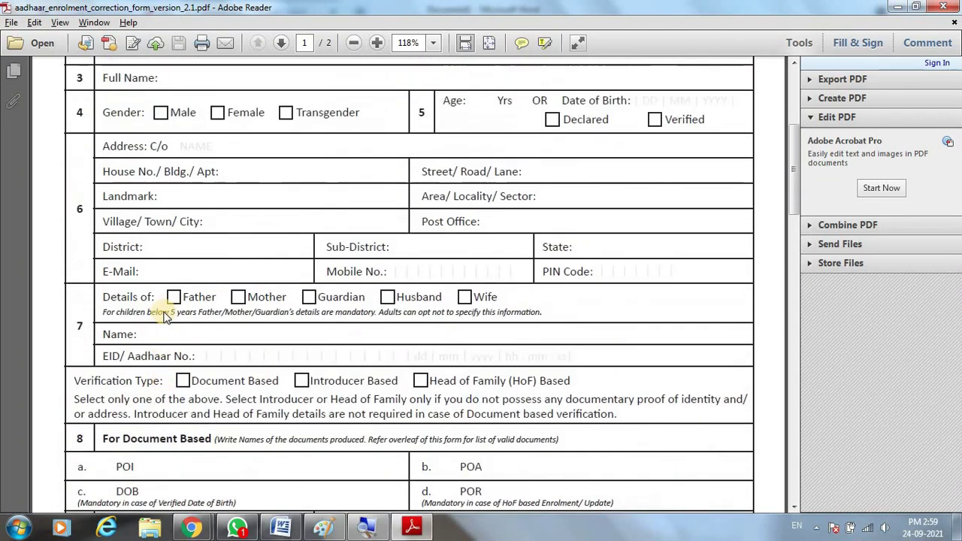
scroll(161, 315, "up", 5)
scroll(178, 298, "up", 3)
scroll(188, 270, "down", 2)
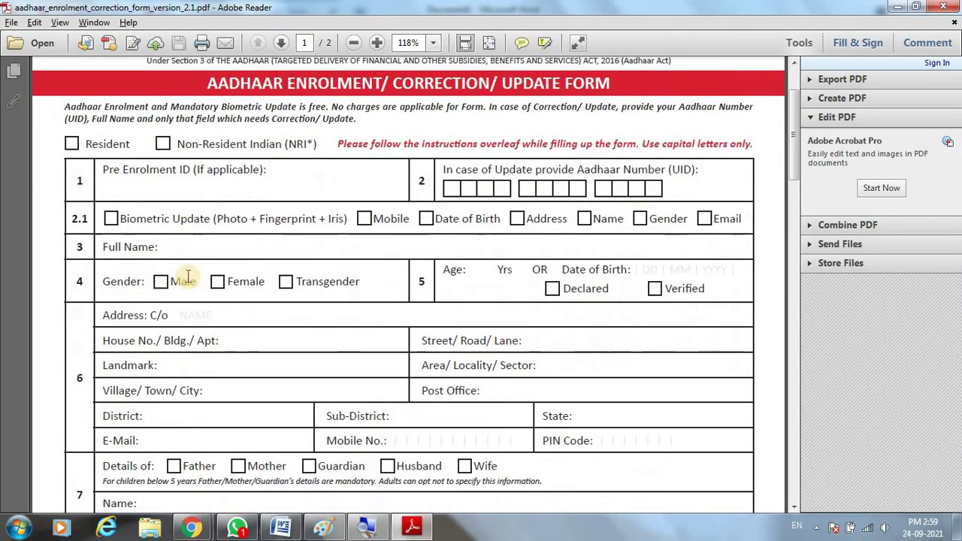
scroll(185, 279, "down", 5)
scroll(188, 275, "down", 1)
scroll(187, 277, "down", 2)
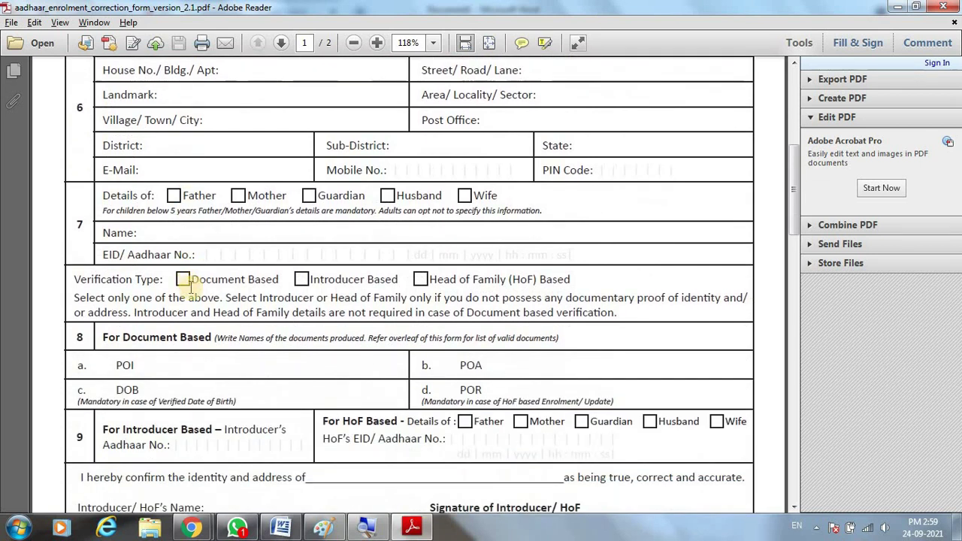
scroll(189, 292, "down", 2)
scroll(191, 321, "down", 1)
scroll(202, 301, "down", 1)
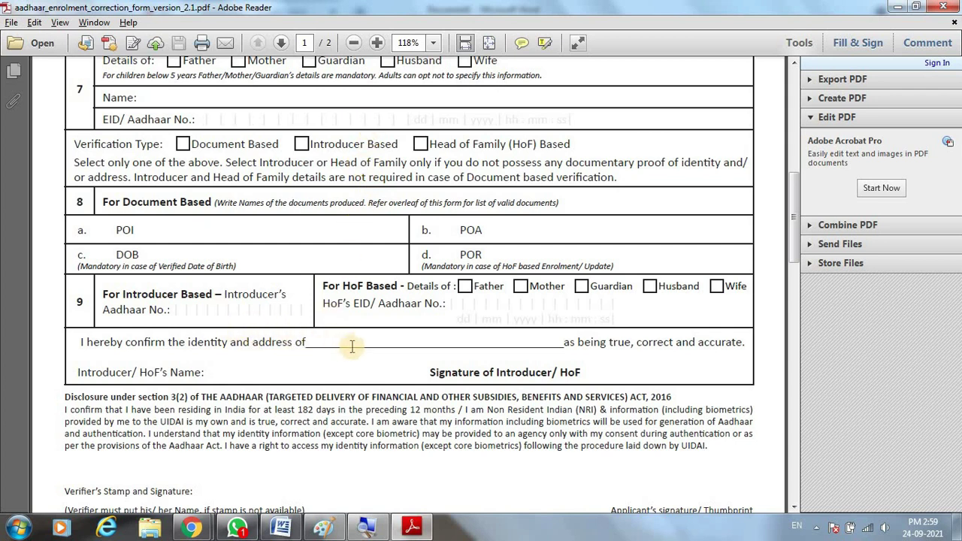
scroll(358, 293, "up", 4)
scroll(353, 248, "up", 2)
scroll(355, 218, "up", 1)
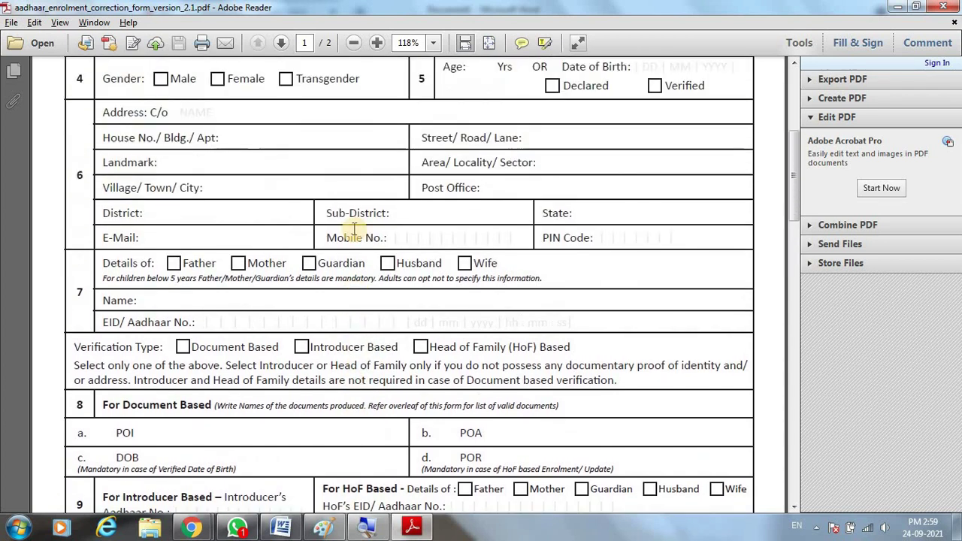
scroll(354, 201, "up", 3)
scroll(368, 184, "up", 1)
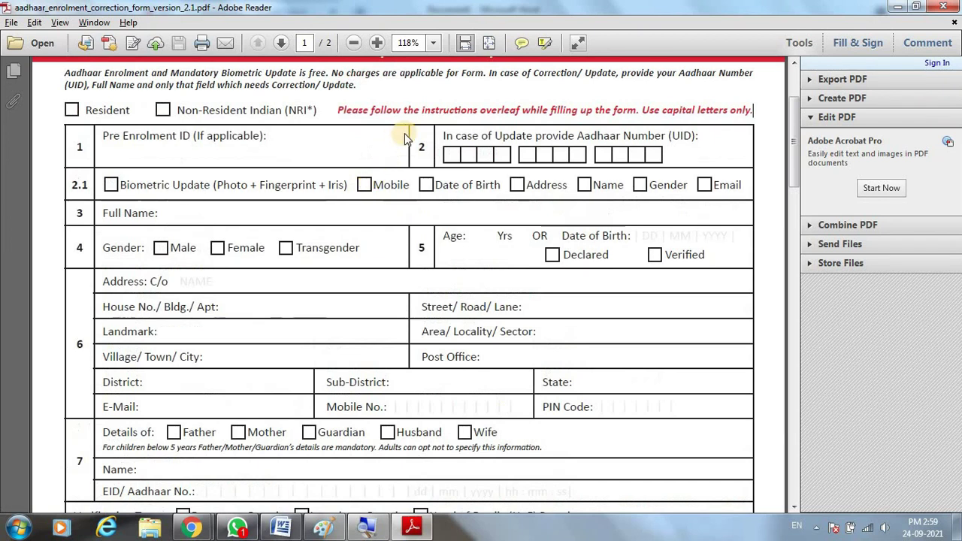
scroll(419, 237, "down", 2)
scroll(418, 254, "down", 1)
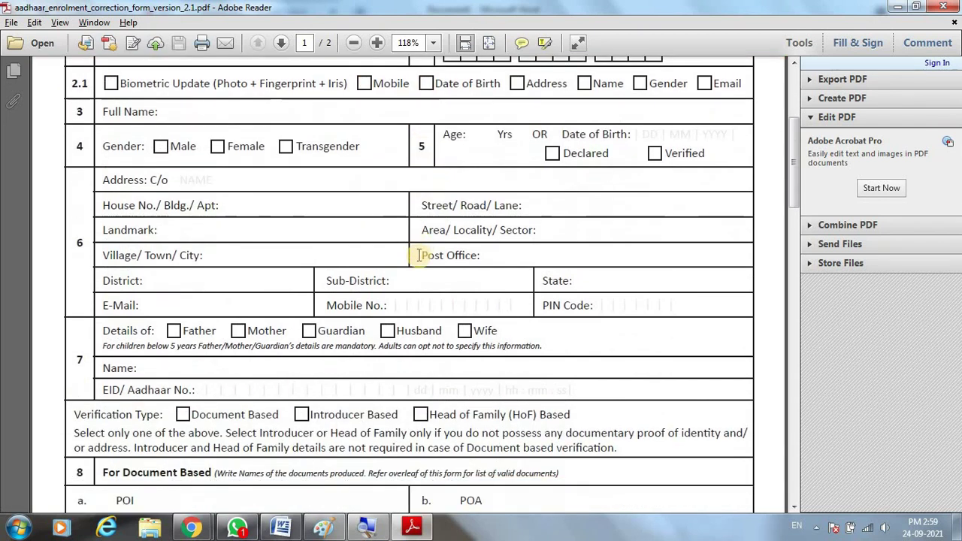
scroll(421, 351, "down", 2)
scroll(423, 379, "down", 1)
scroll(423, 383, "down", 2)
scroll(424, 398, "down", 1)
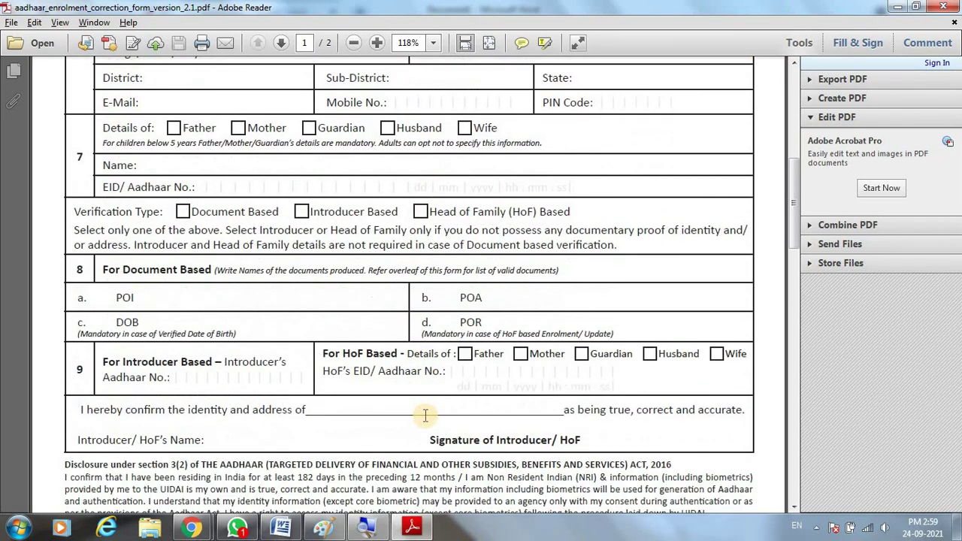
scroll(427, 406, "up", 1)
scroll(426, 395, "up", 3)
scroll(427, 376, "up", 4)
scroll(451, 316, "up", 1)
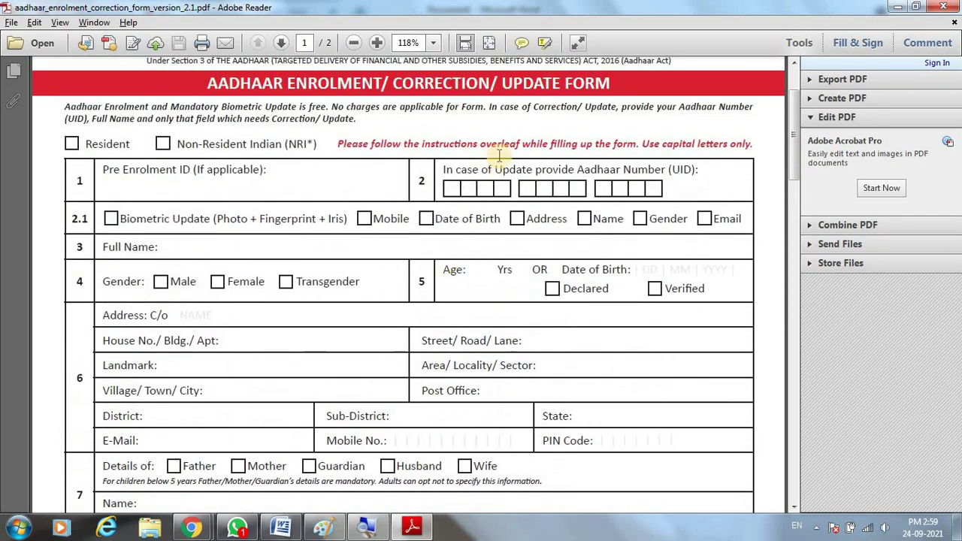
scroll(496, 301, "down", 2)
scroll(496, 327, "down", 3)
scroll(498, 339, "down", 2)
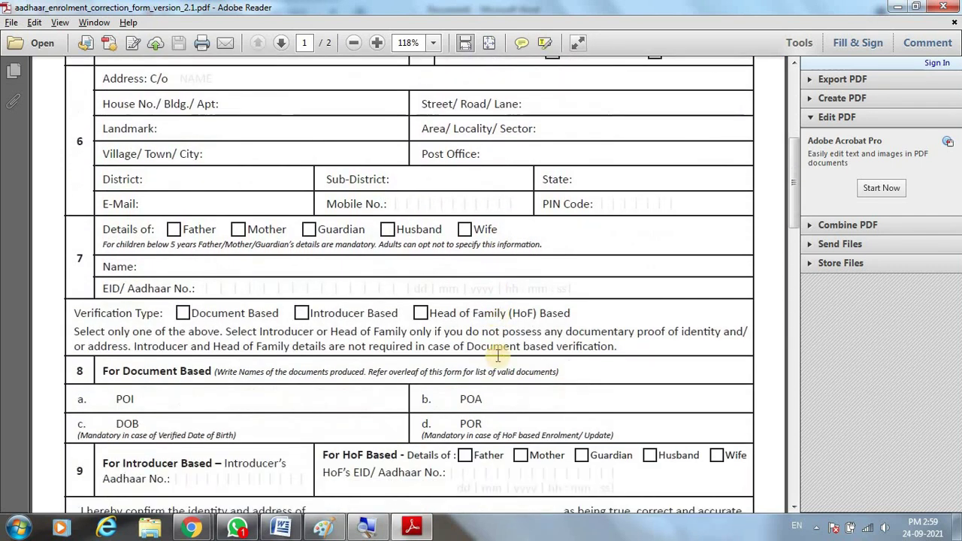
scroll(572, 357, "down", 5)
scroll(601, 368, "up", 6)
scroll(557, 368, "up", 5)
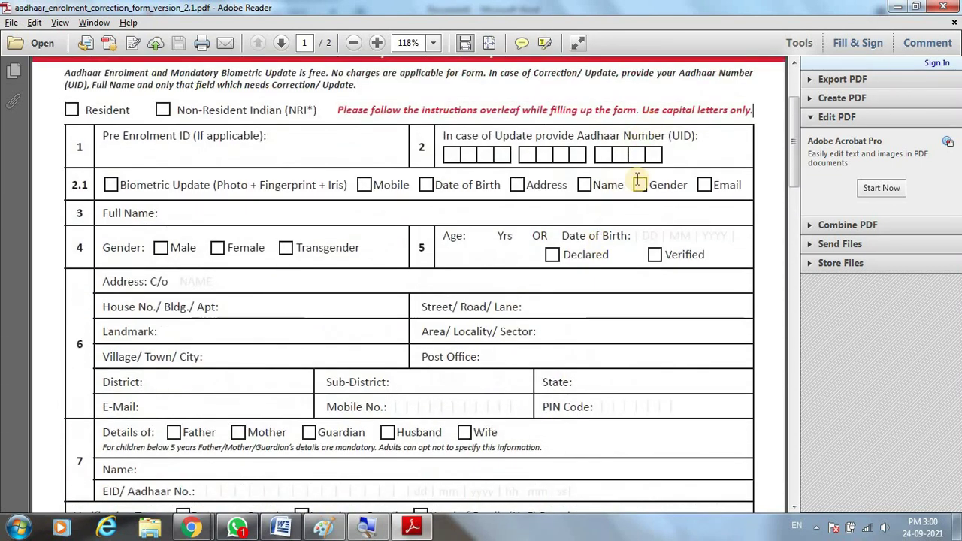
scroll(627, 399, "down", 1)
scroll(631, 418, "down", 3)
scroll(634, 420, "down", 2)
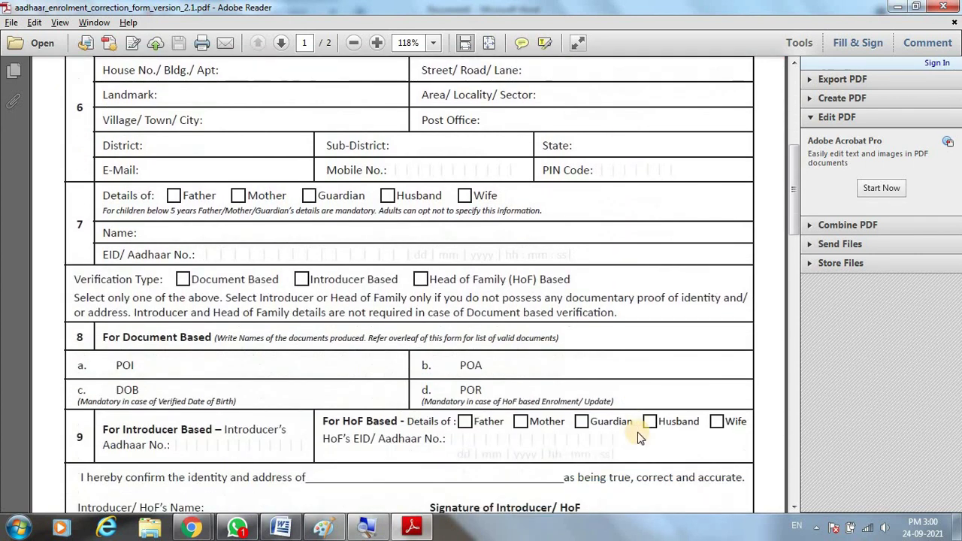
scroll(635, 423, "down", 6)
scroll(636, 427, "up", 3)
scroll(624, 410, "up", 3)
scroll(612, 375, "up", 4)
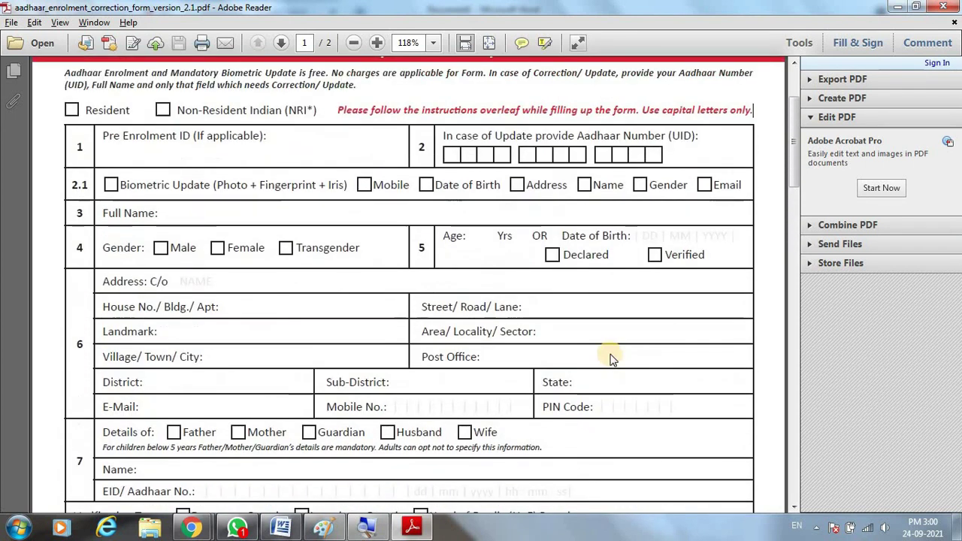
scroll(609, 354, "up", 5)
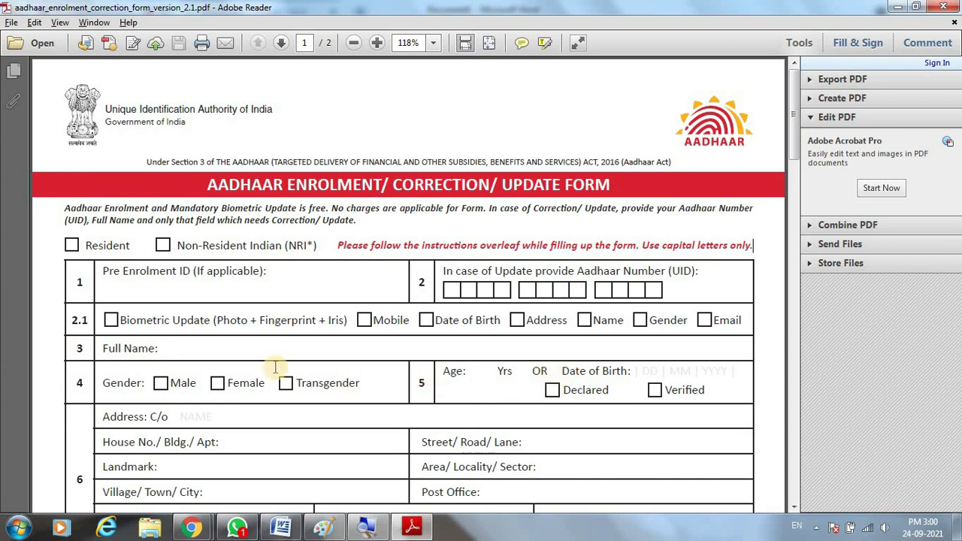
scroll(247, 357, "down", 1)
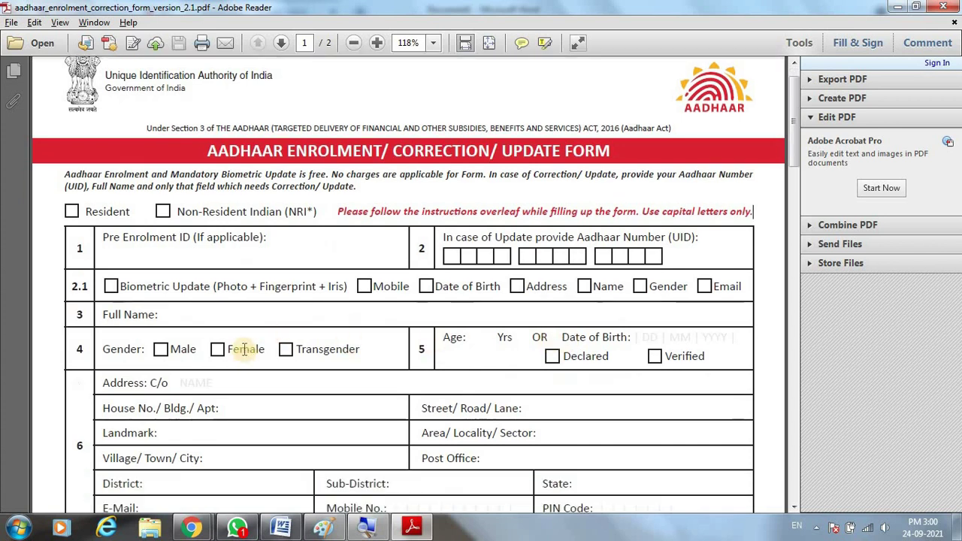
scroll(278, 248, "down", 2)
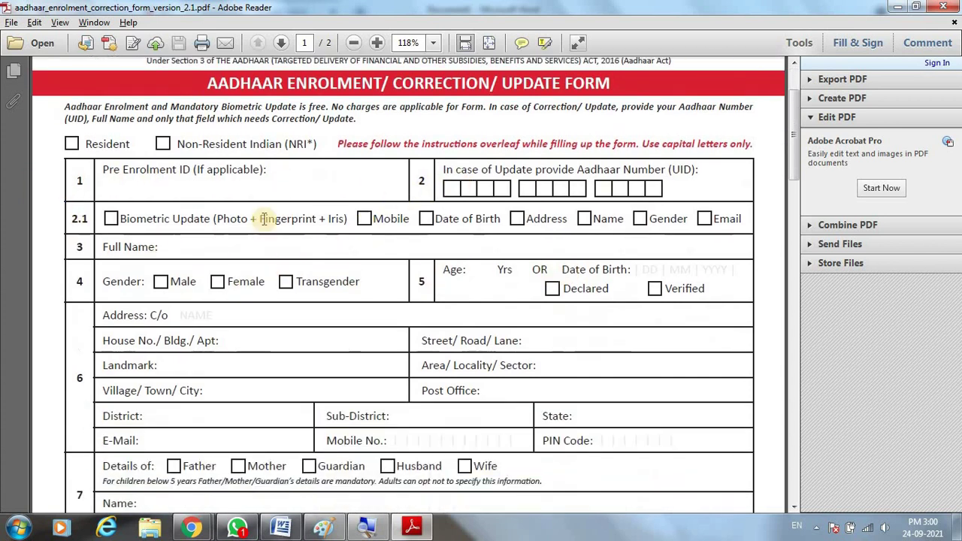
Scroll through the PDF form, highlighting the Gender, Mobile No. and later section labels for reference
left_click_drag(242, 215, 170, 219)
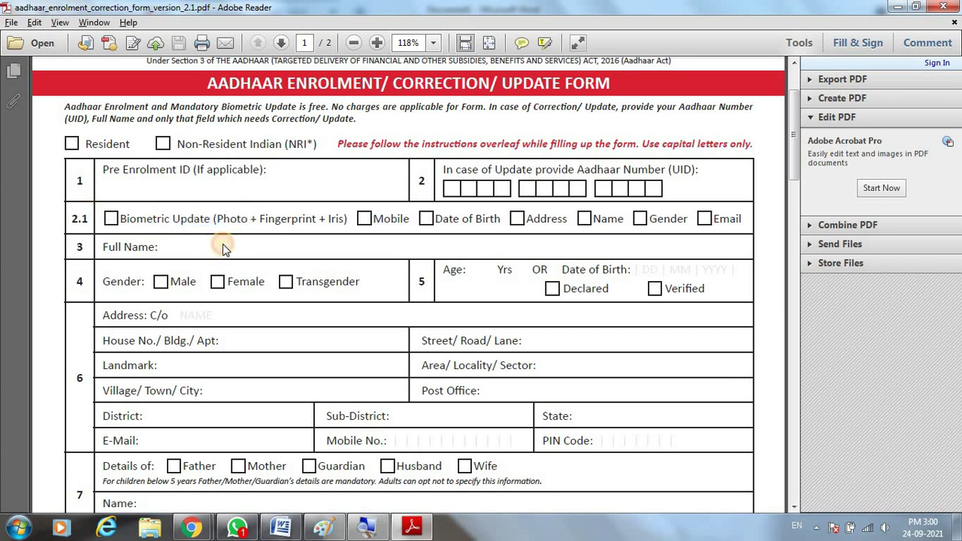
left_click(226, 245)
left_click_drag(108, 282, 260, 278)
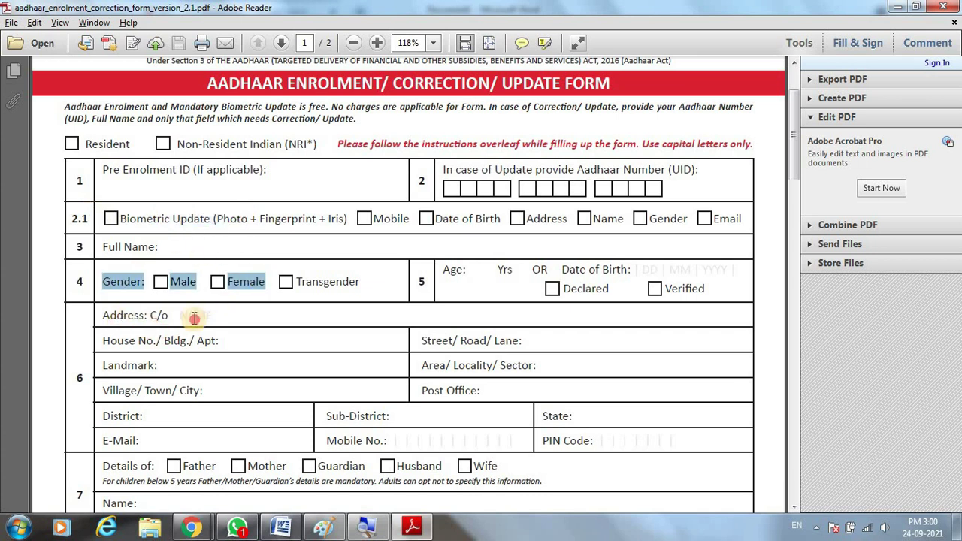
scroll(238, 349, "down", 2)
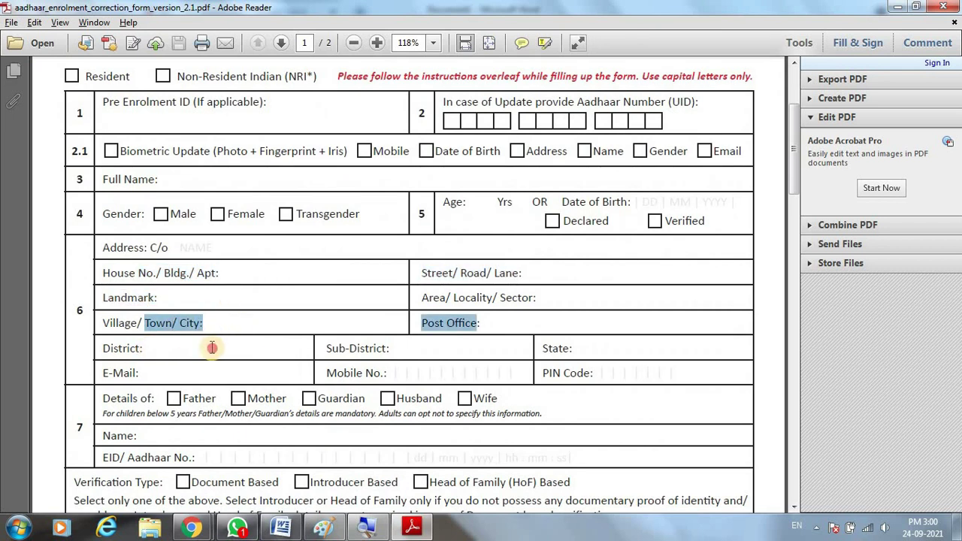
left_click_drag(211, 365, 221, 372)
scroll(222, 373, "down", 4)
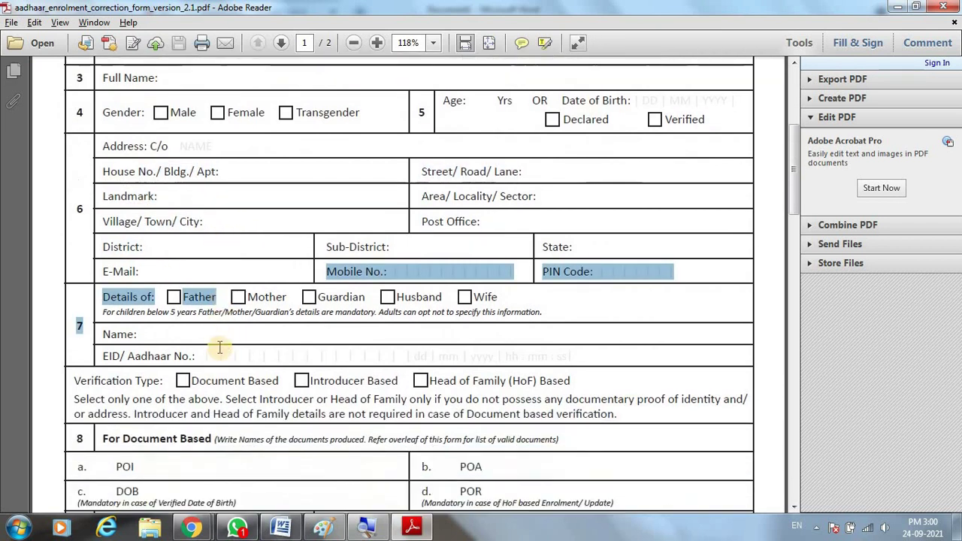
left_click(209, 264)
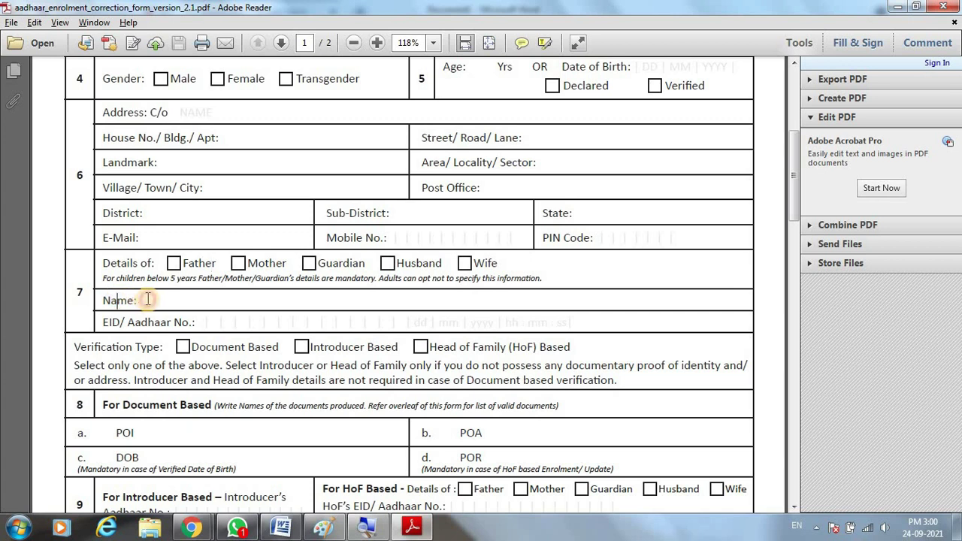
left_click_drag(127, 322, 196, 323)
scroll(188, 323, "down", 1)
scroll(184, 323, "down", 1)
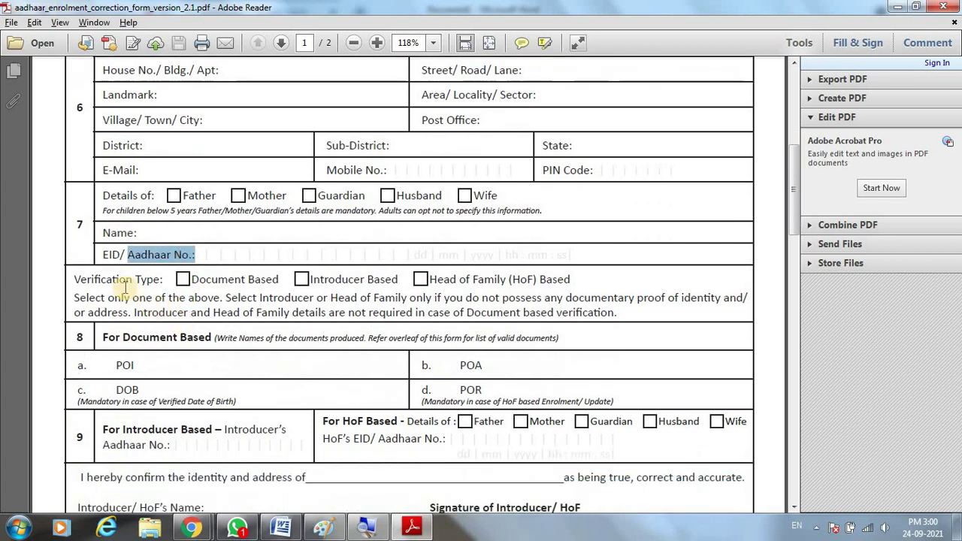
left_click_drag(73, 279, 161, 298)
mouse_move(188, 337)
left_mouse_down()
mouse_move(200, 337)
mouse_move(183, 367)
mouse_move(227, 401)
left_mouse_up()
scroll(248, 369, "down", 4)
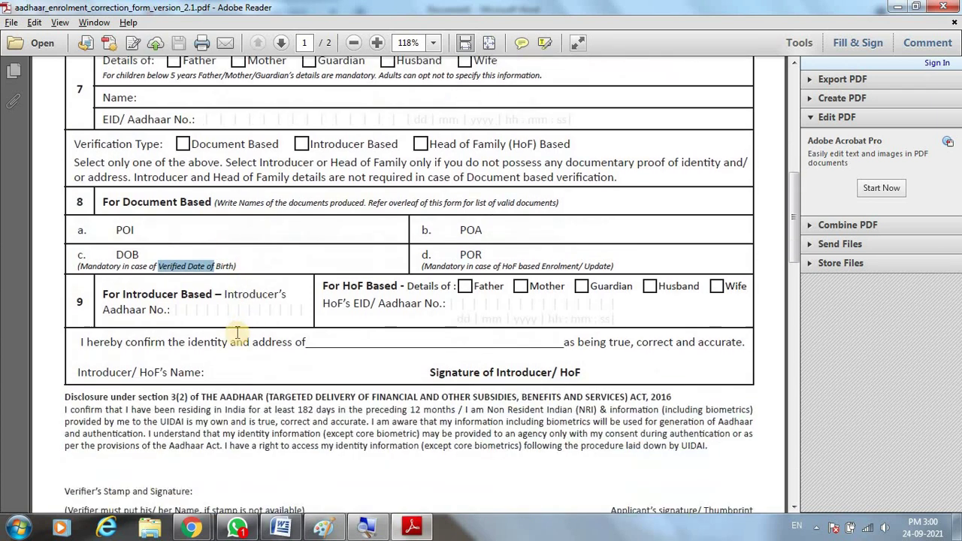
mouse_move(251, 303)
left_mouse_down()
mouse_move(240, 331)
mouse_move(299, 358)
left_mouse_up()
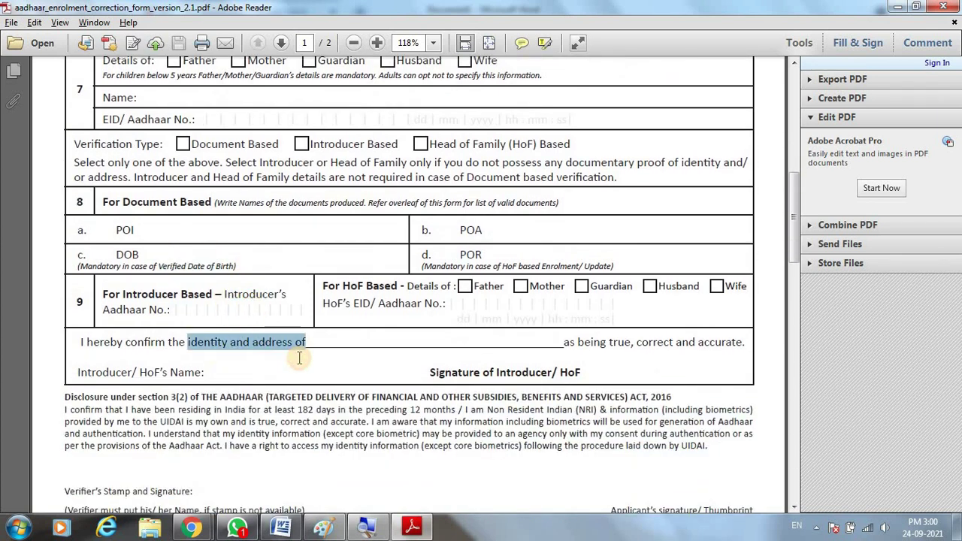
scroll(262, 351, "up", 5)
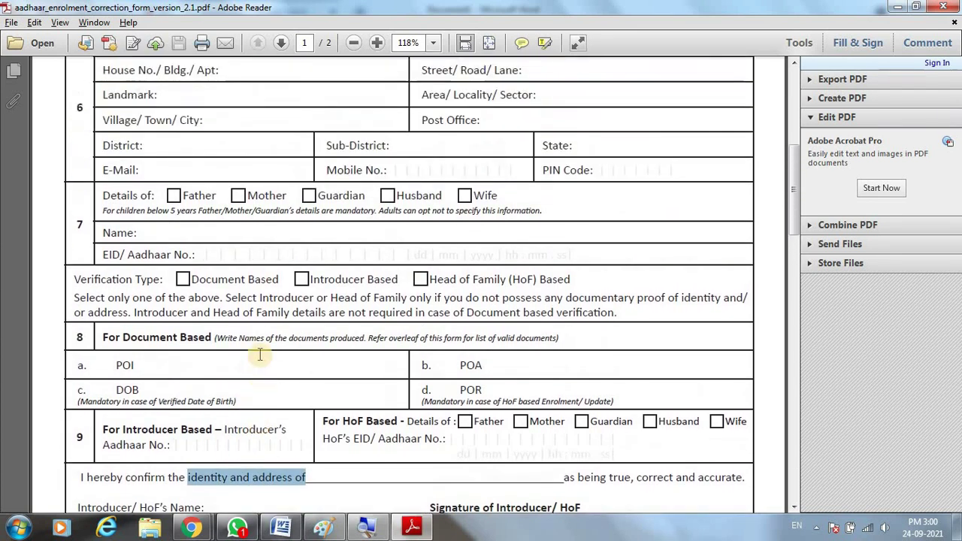
scroll(261, 359, "down", 3)
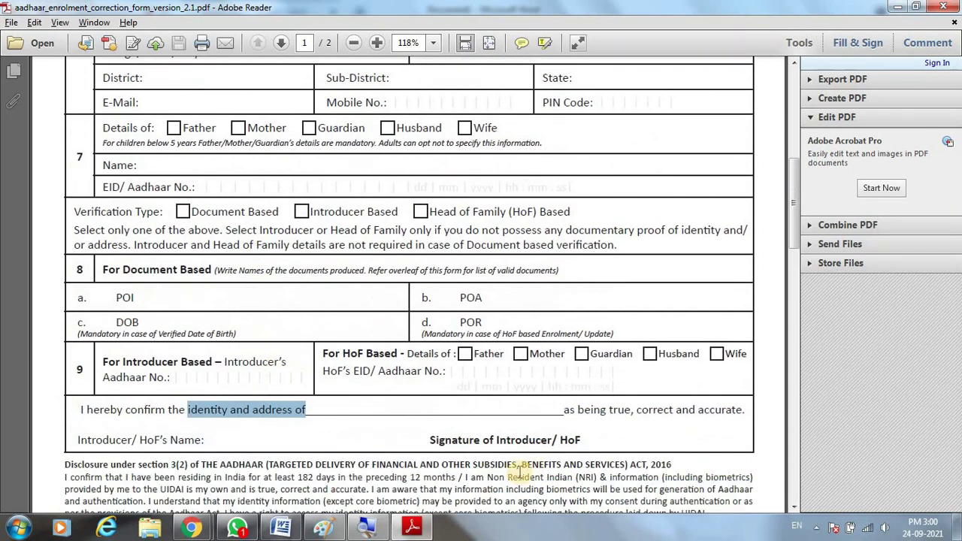
Recheck the PDF once more, then return to the Word document
left_click(287, 531)
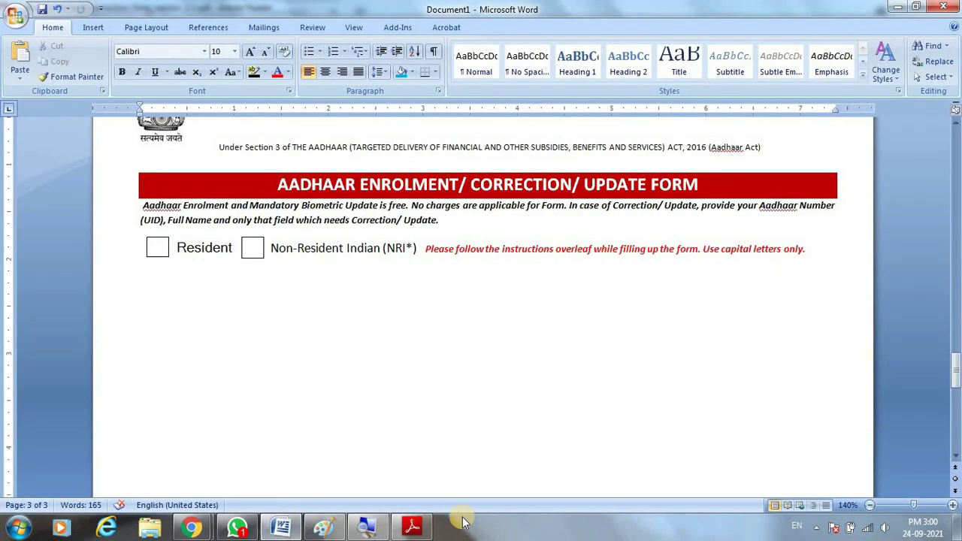
left_click(421, 532)
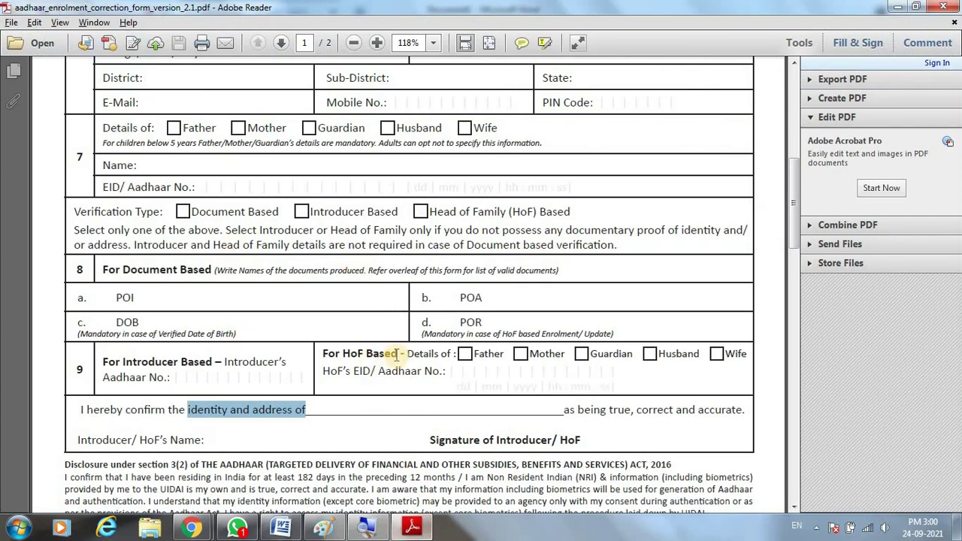
scroll(396, 355, "up", 8)
scroll(396, 355, "down", 4)
left_click(281, 529)
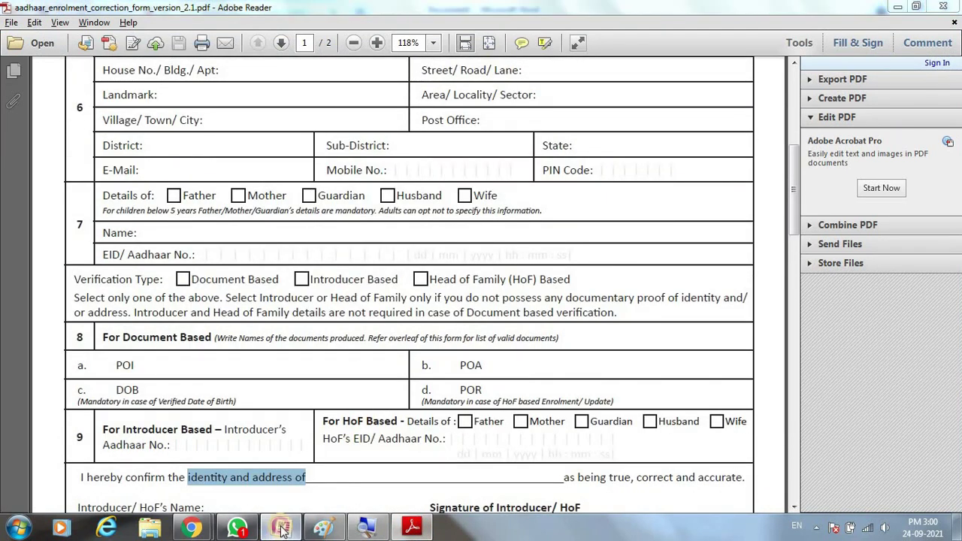
Use Insert Table to add a 6-column by 19-row grid under the Resident/NRI line
left_click(94, 28)
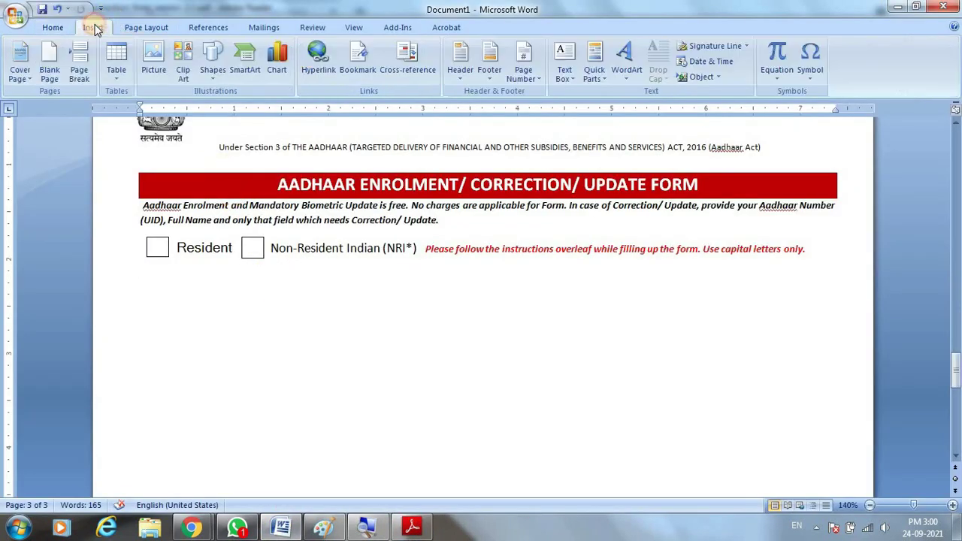
left_click(119, 69)
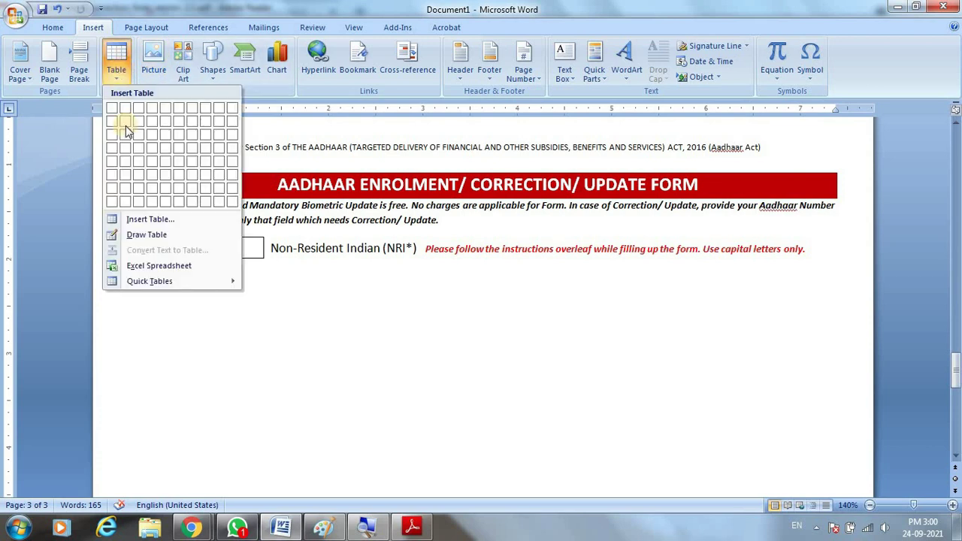
left_click(147, 220)
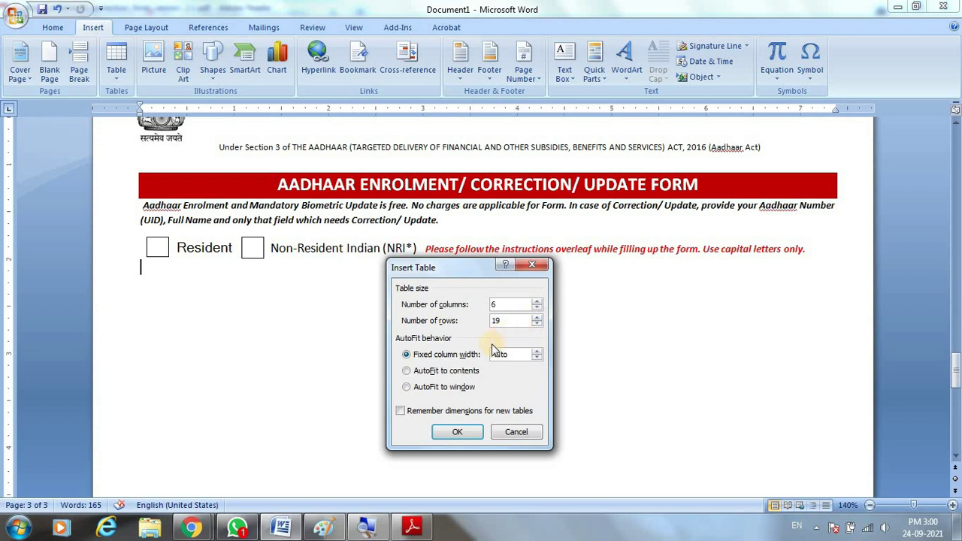
left_click(460, 435)
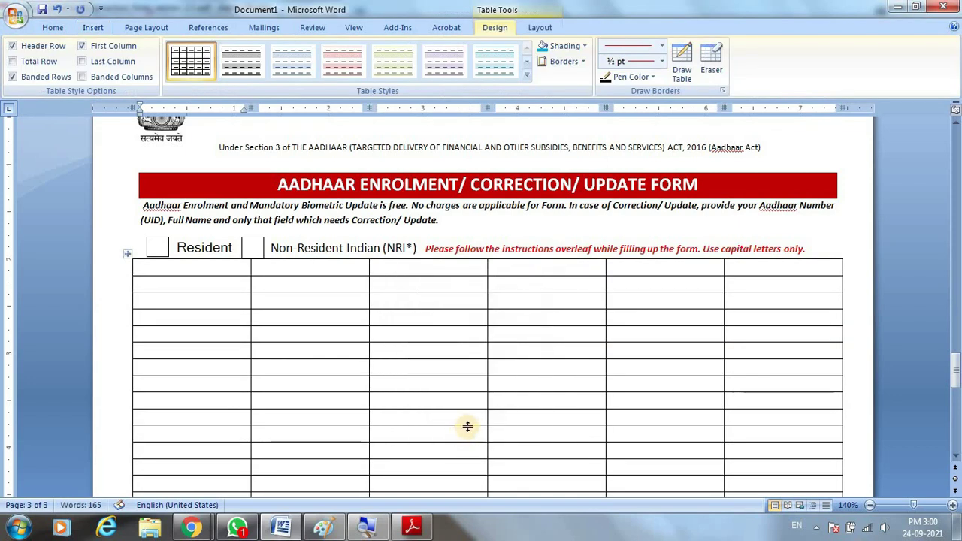
scroll(506, 406, "down", 3)
scroll(505, 406, "down", 3)
scroll(507, 403, "up", 8)
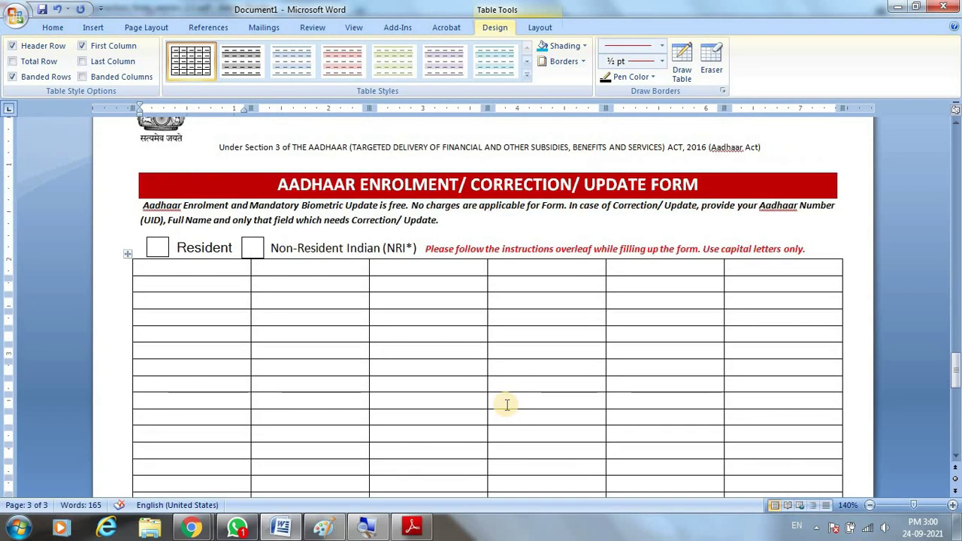
scroll(421, 382, "down", 1)
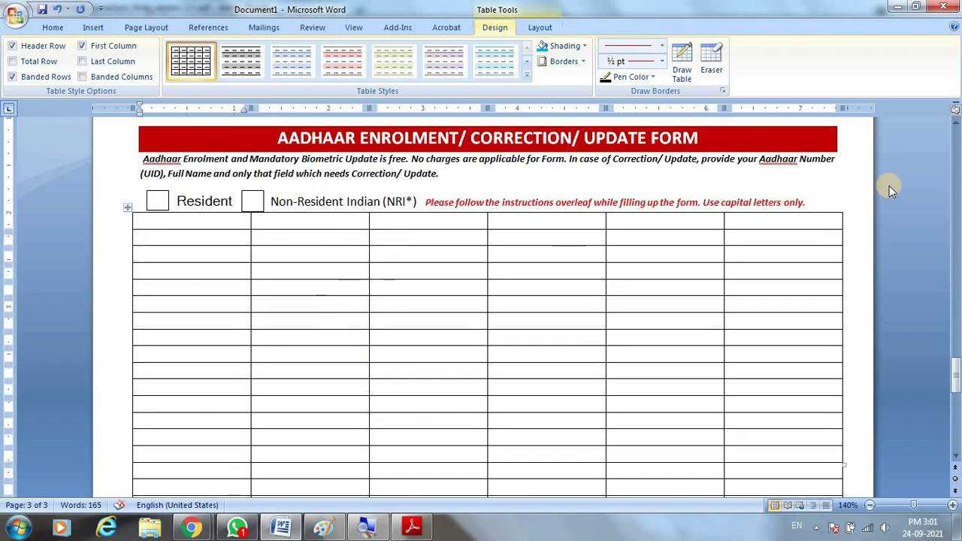
Insert an empty paragraph after the Resident/NRI line and shrink its font to 4 pt as a gap above the table
left_click(820, 202)
key("Return")
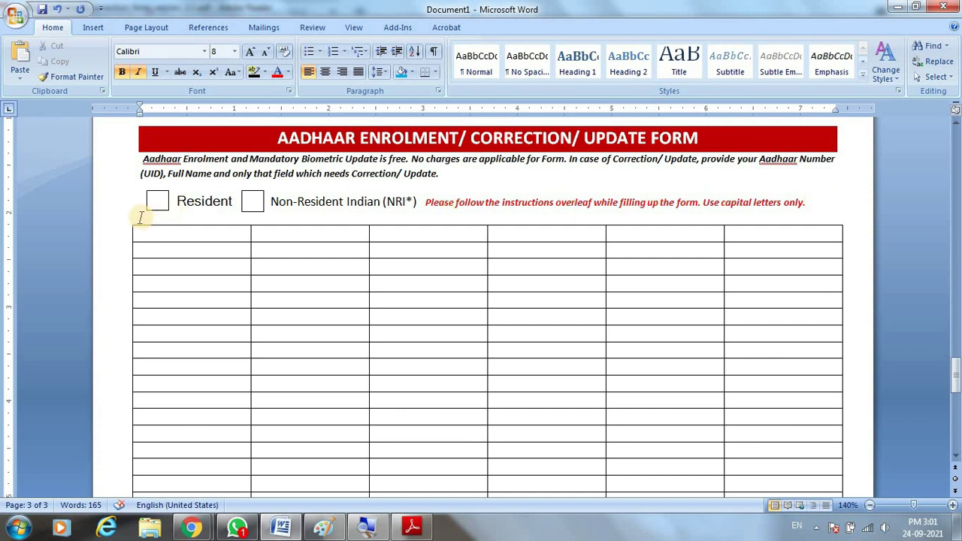
left_click_drag(140, 217, 155, 218)
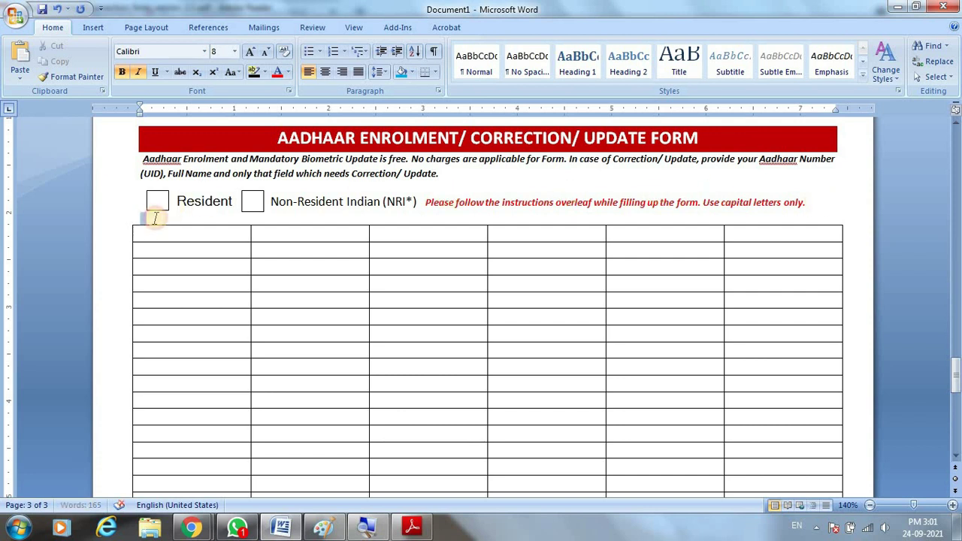
left_click(267, 51)
left_click(266, 51)
left_click(266, 51)
left_click(266, 51)
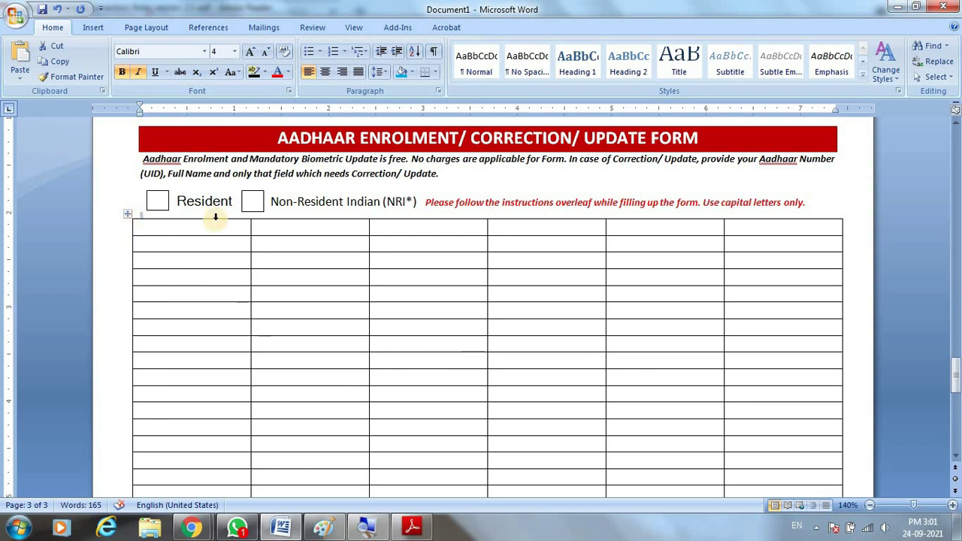
left_click(168, 227)
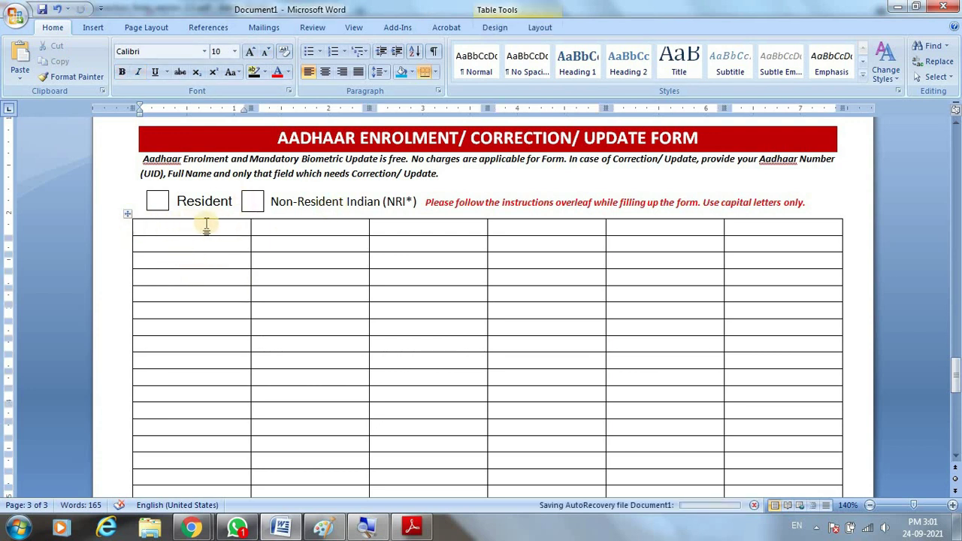
Narrow the table's first column into a slim row-number column, checking the reference PDF
left_click_drag(251, 226, 173, 240)
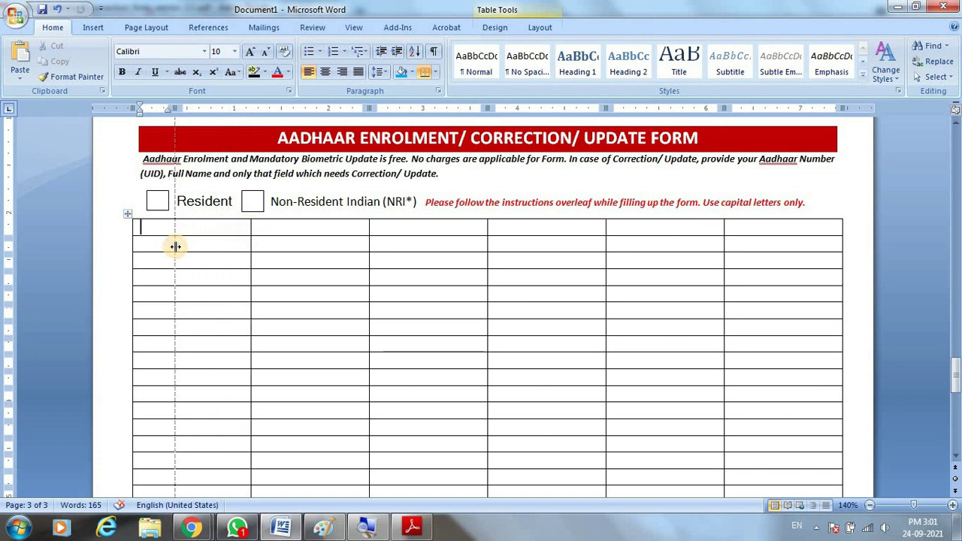
left_click_drag(174, 246, 174, 248)
key("alt+Tab")
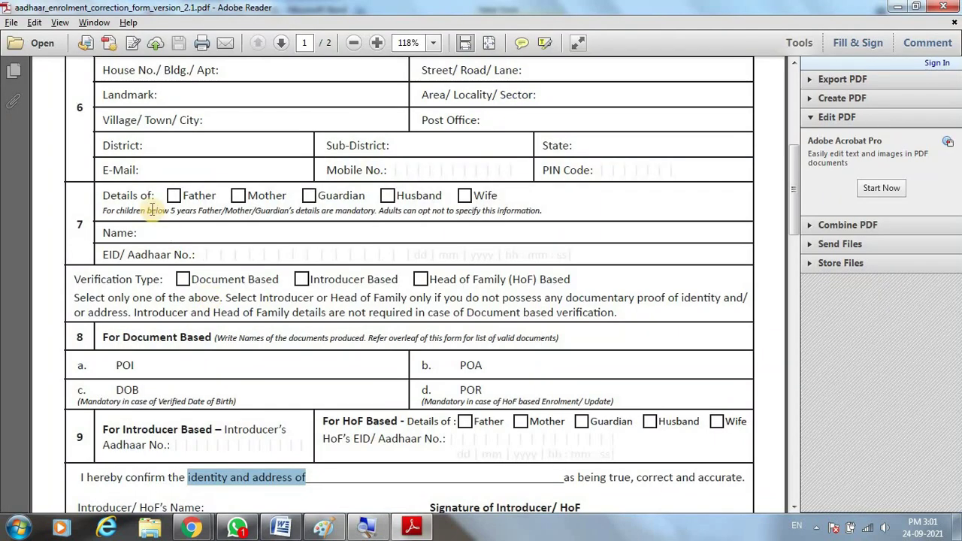
scroll(102, 222, "up", 5)
key("alt+Tab")
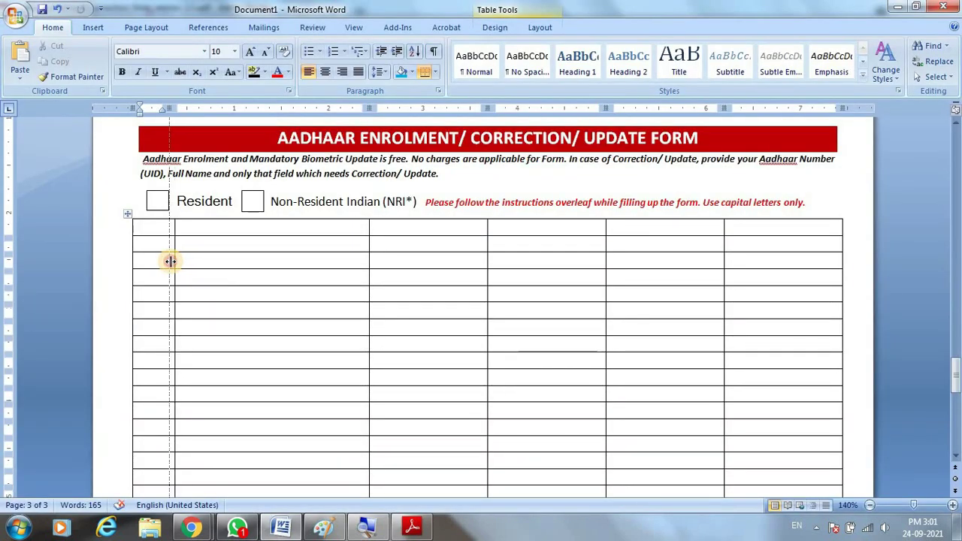
key("alt+Tab")
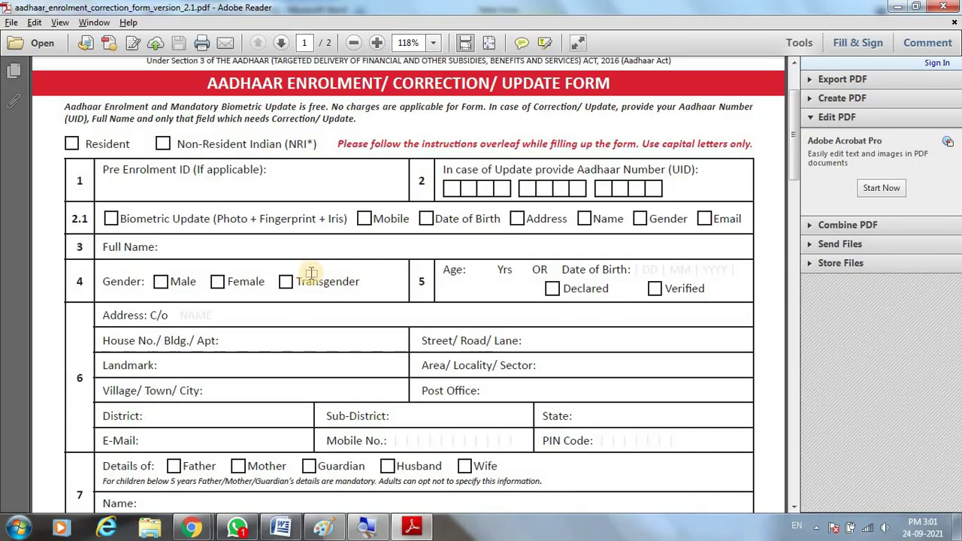
key("alt+Tab")
key("alt+Tab")
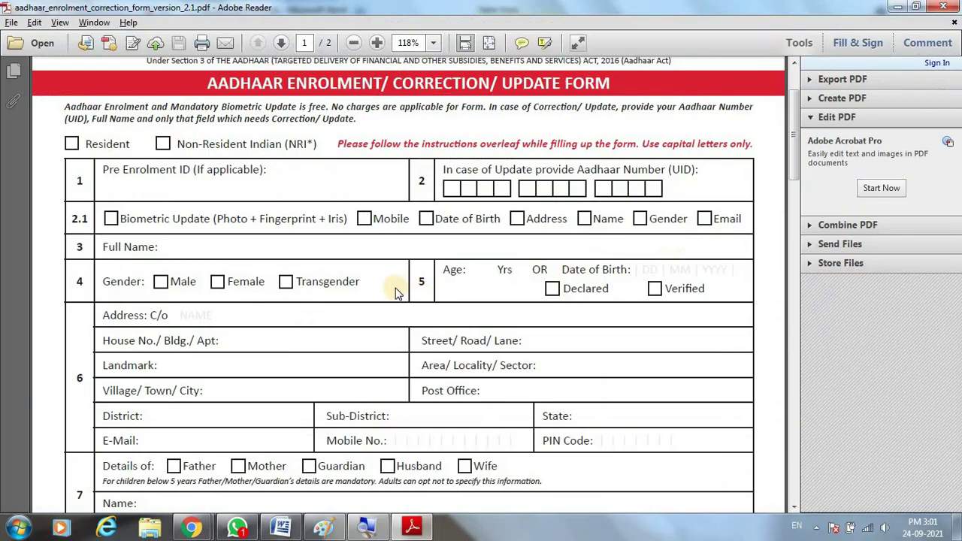
scroll(384, 279, "down", 3)
scroll(350, 182, "up", 3)
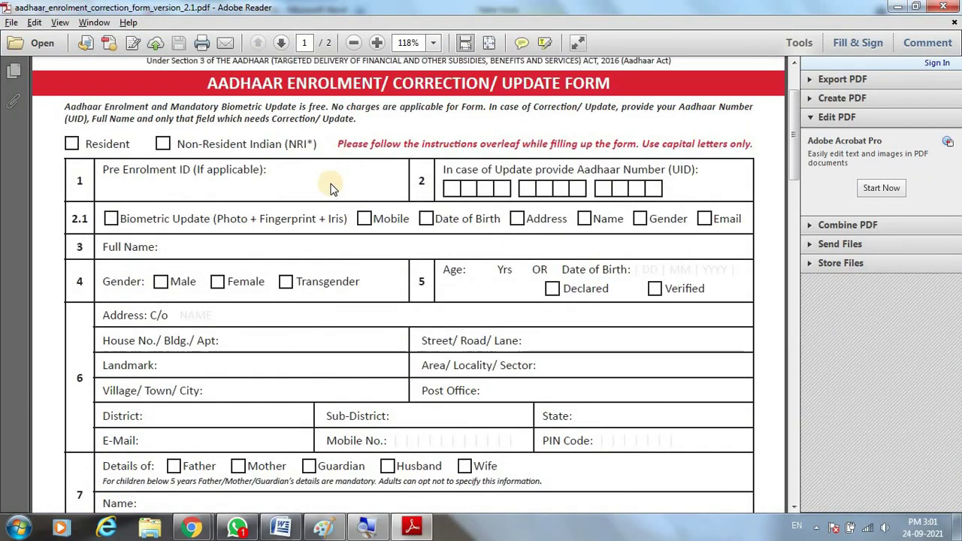
left_click(317, 194)
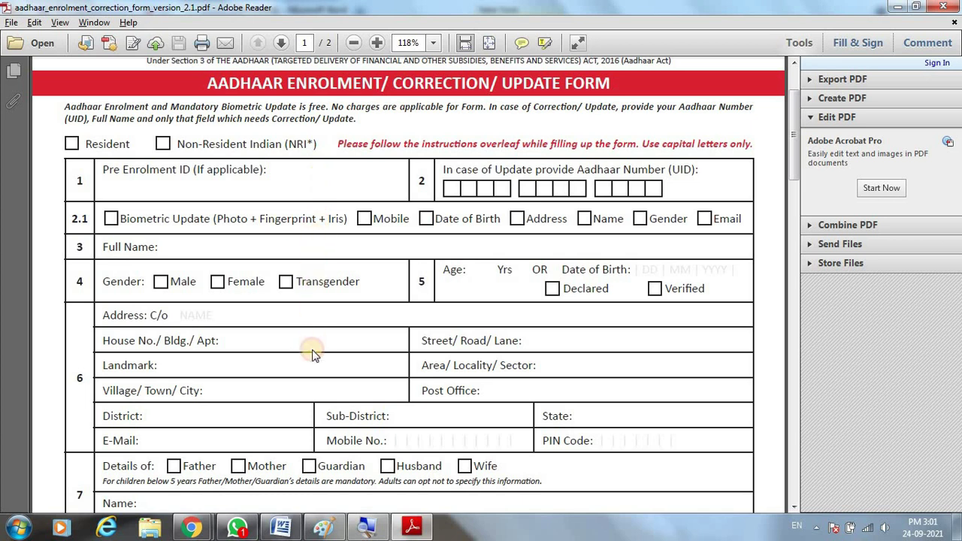
left_click(312, 428)
key("alt+Tab")
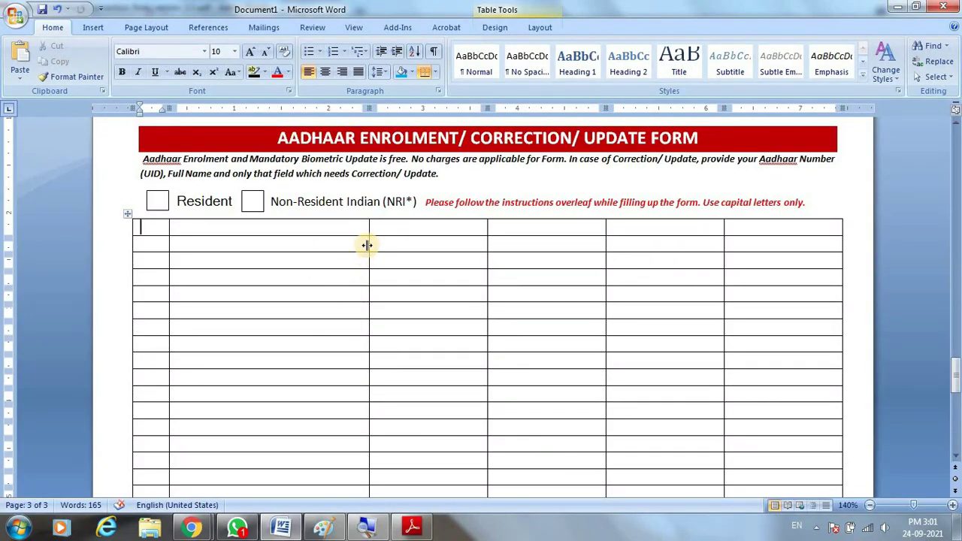
Widen the table's second column slightly to match the reference form
left_click_drag(368, 245, 382, 257)
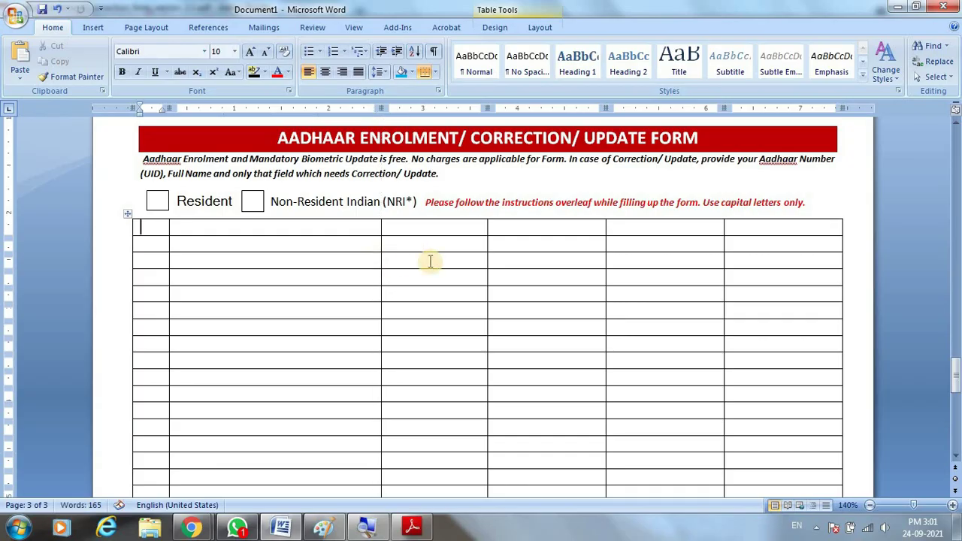
key("alt+Tab")
scroll(410, 162, "down", 3)
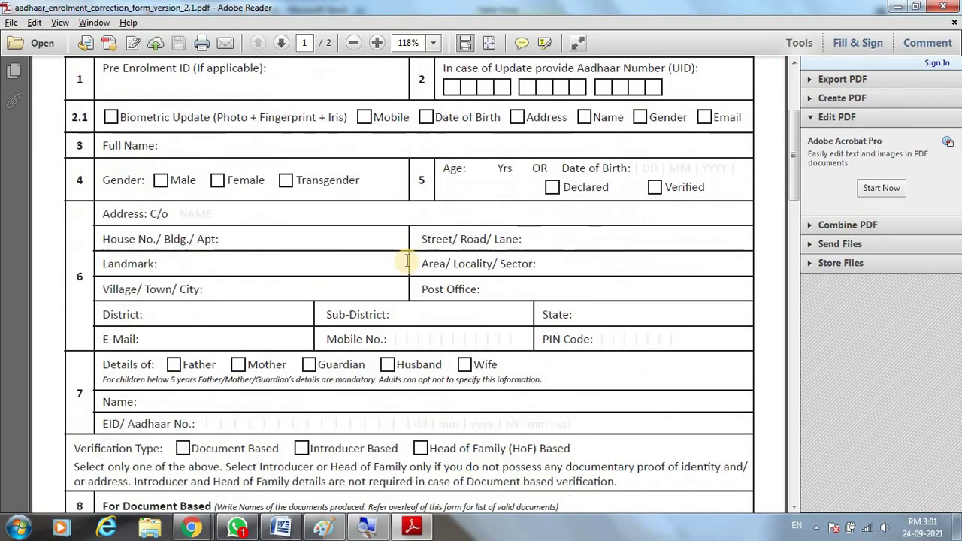
scroll(408, 257, "down", 3)
scroll(397, 318, "up", 5)
key("alt+Tab")
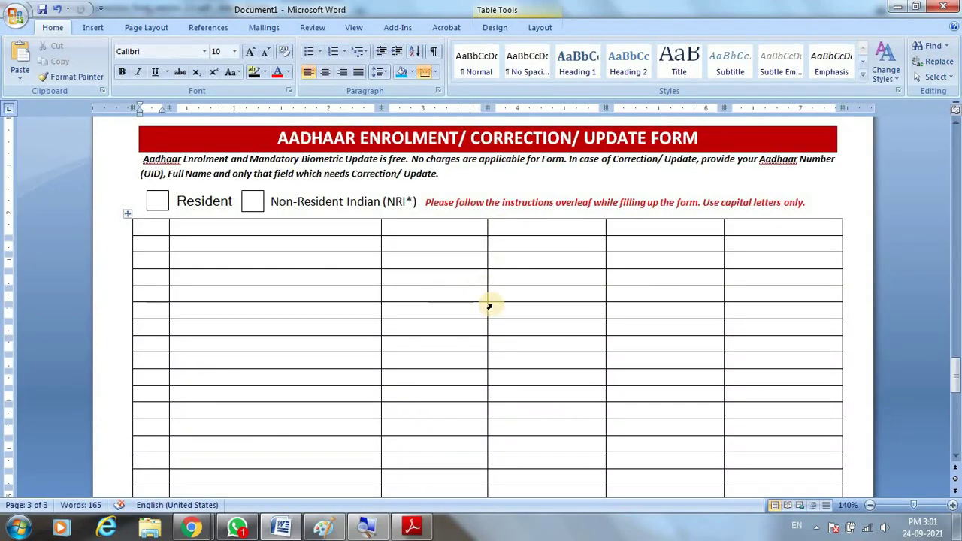
key("alt+Tab")
key("alt+Tab")
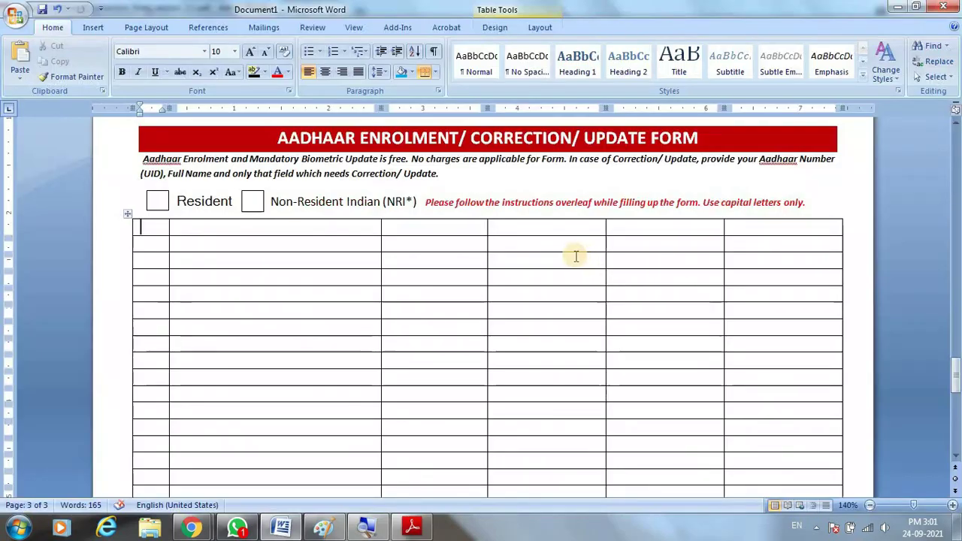
Narrow the fourth column into a slim number column like the reference form
left_click_drag(606, 247, 525, 264)
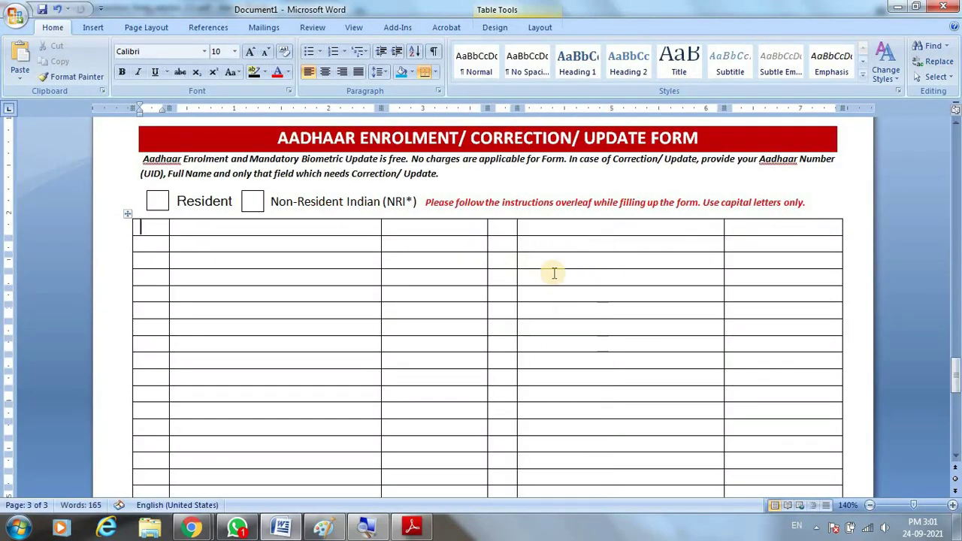
key("alt+Tab")
key("alt+Tab")
key("alt+Tab")
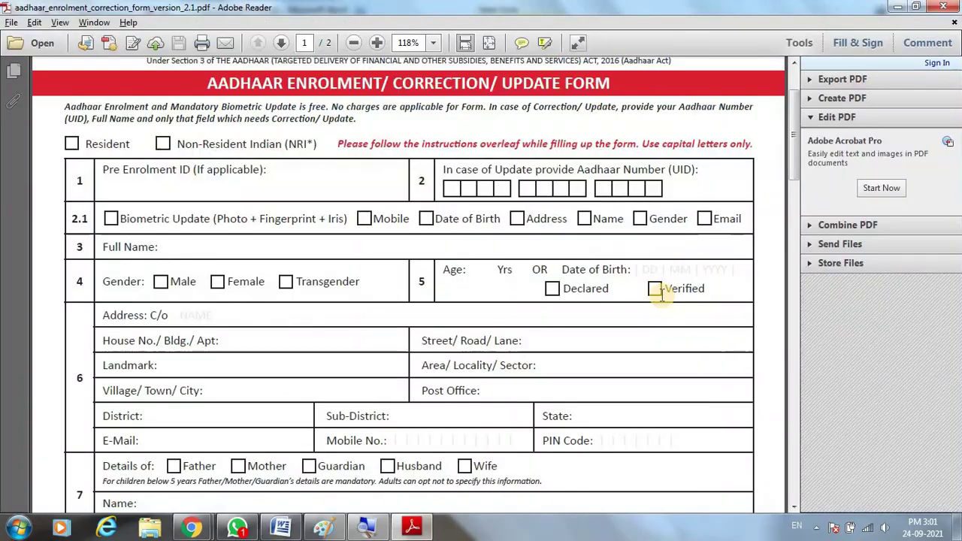
key("ctrl+2")
scroll(517, 248, "down", 3)
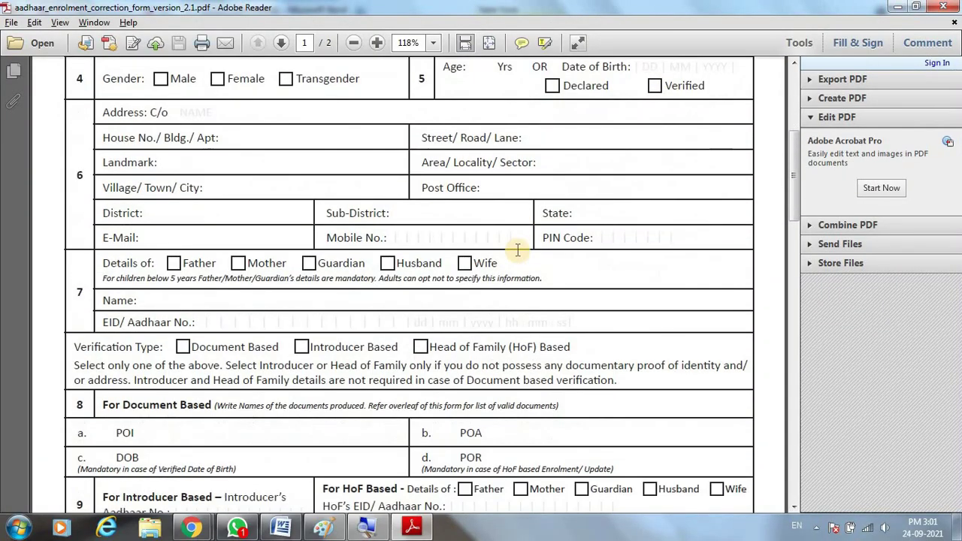
key("alt+Tab")
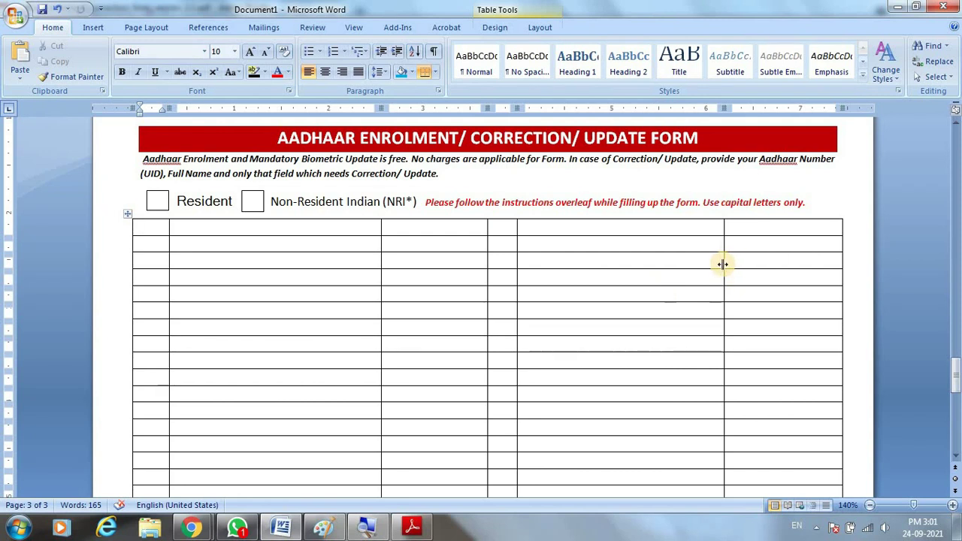
Narrow the fifth column so the last column becomes wider
left_click_drag(723, 263, 648, 272)
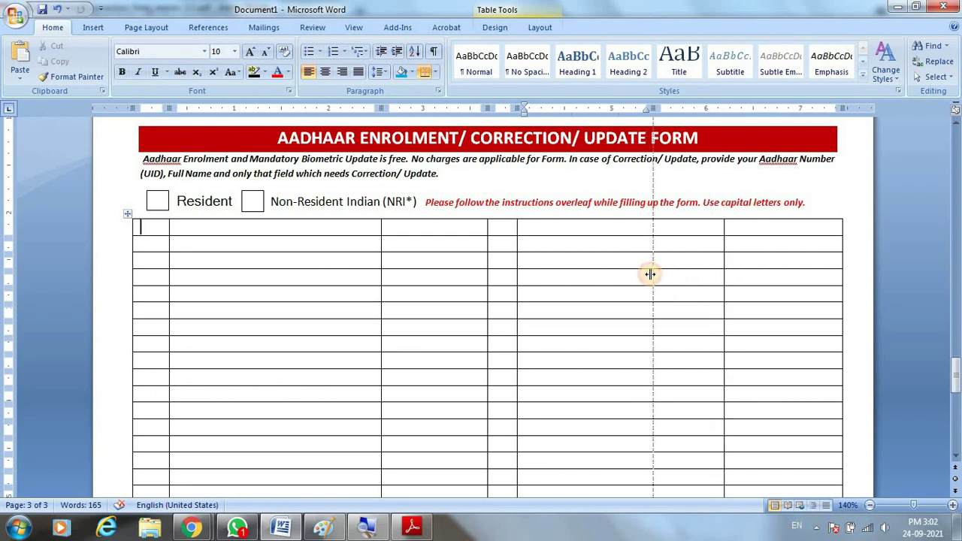
left_click_drag(639, 280, 640, 281)
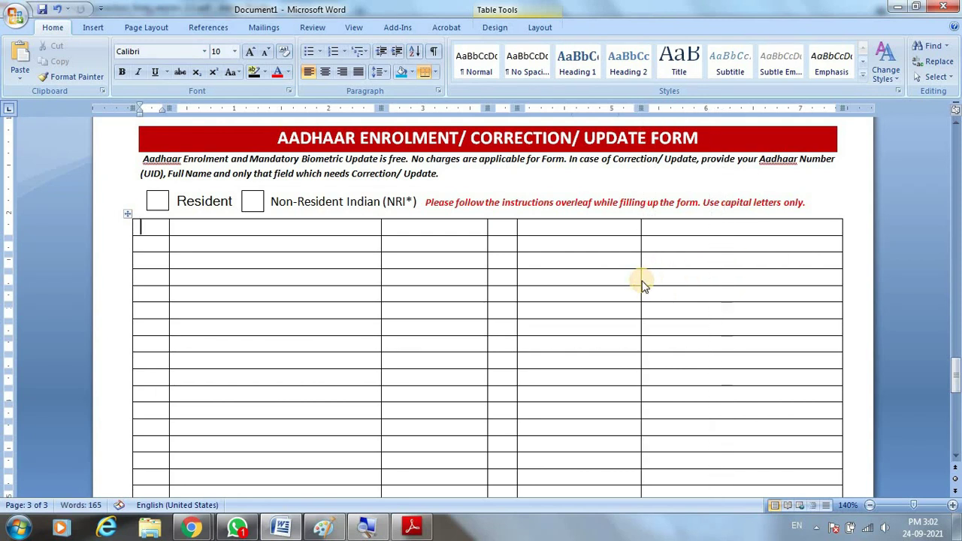
key("alt+Tab")
key("alt+Tab")
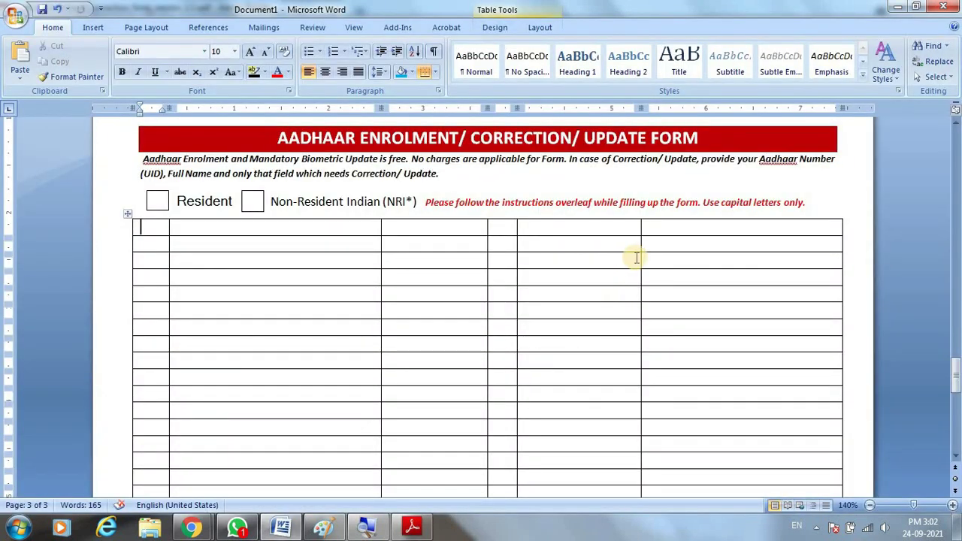
left_click_drag(639, 262, 629, 267)
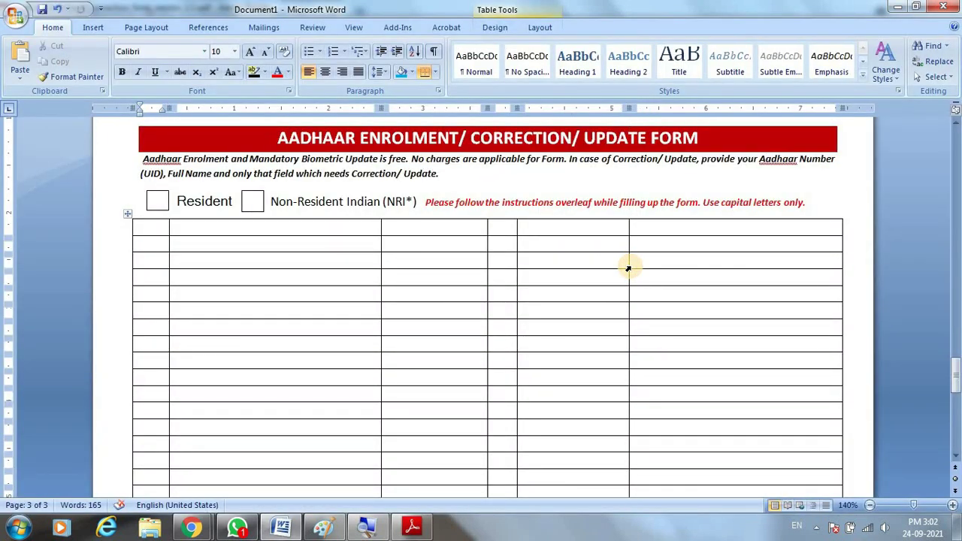
key("alt+Tab")
scroll(405, 255, "up", 5)
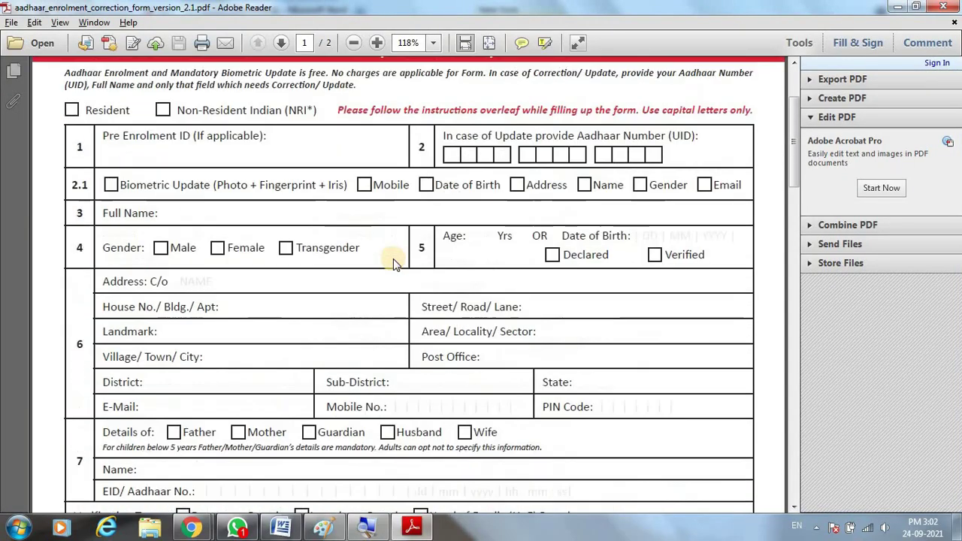
scroll(394, 260, "up", 1)
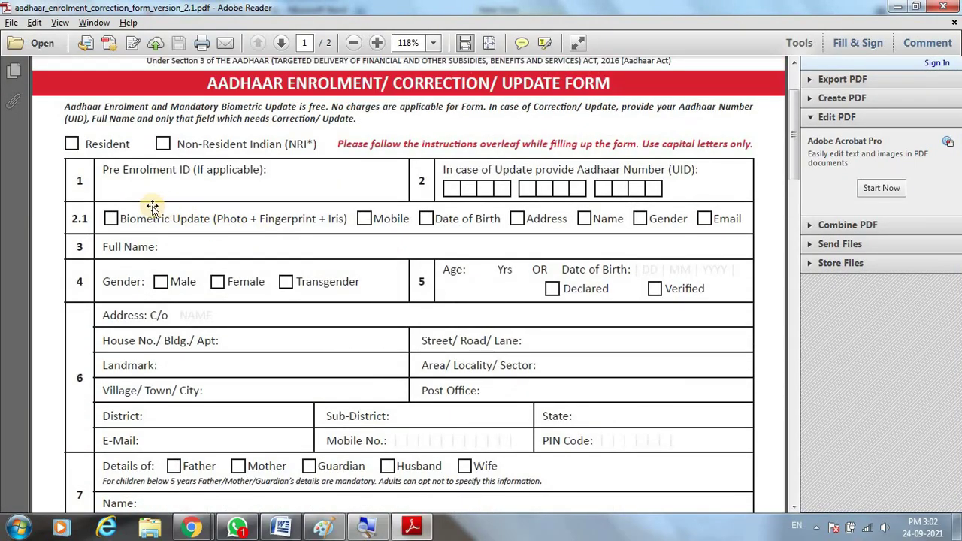
key("alt+Tab")
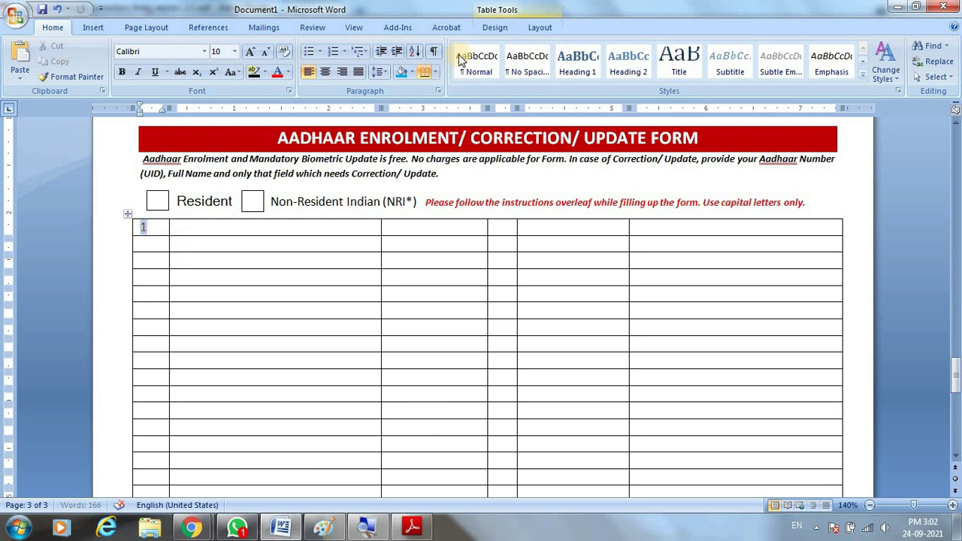
Copy the 'Pre Enrolment ID (If applicable):' label from the PDF into row 1 beside the number
left_click(287, 71)
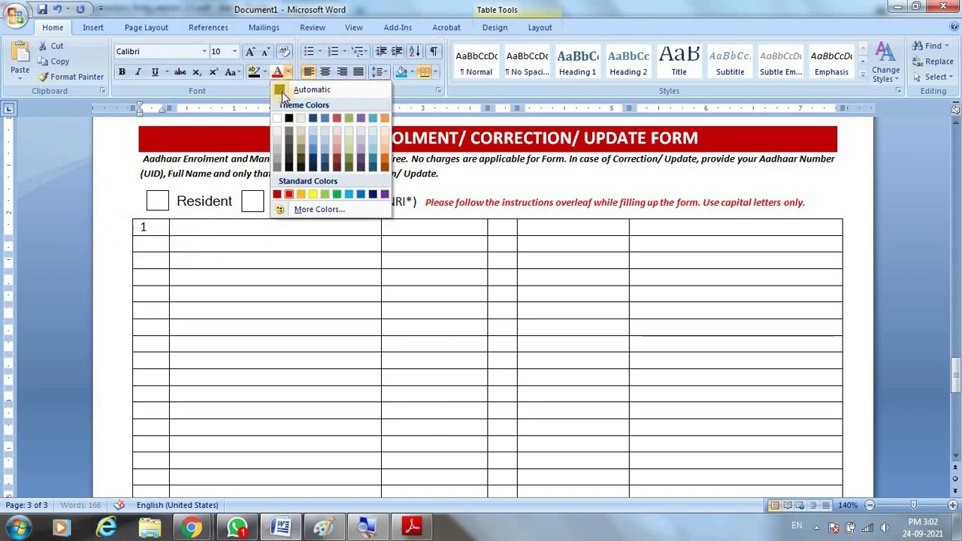
key("alt+Tab")
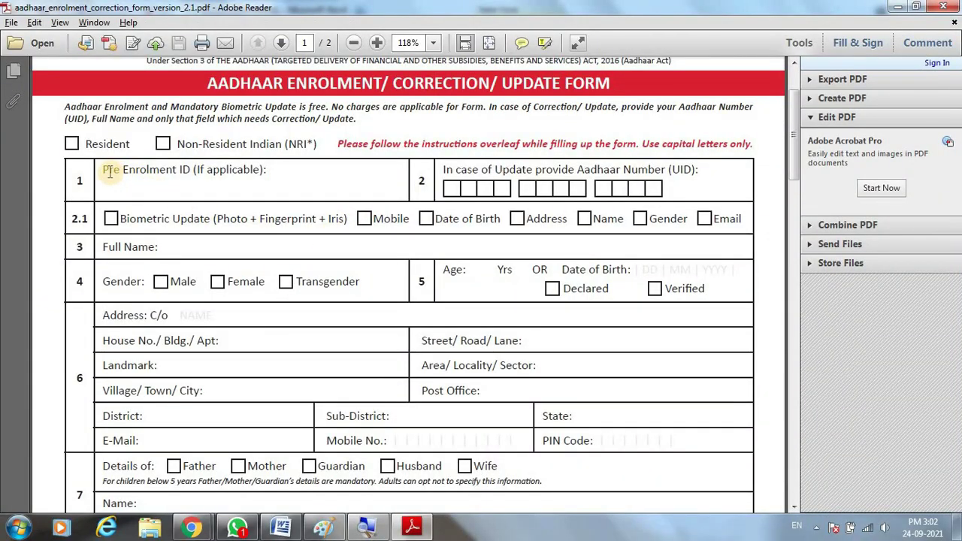
left_click_drag(105, 169, 268, 170)
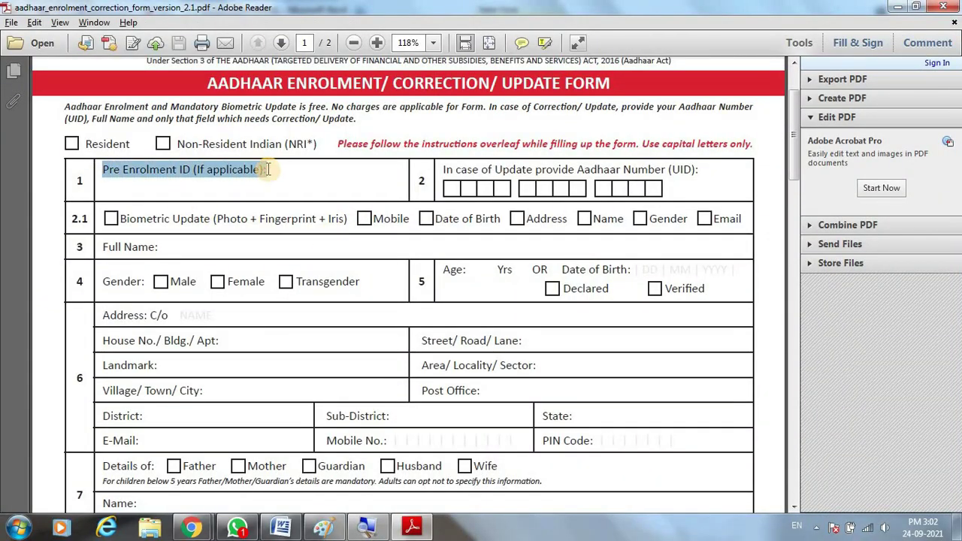
key("alt+Tab")
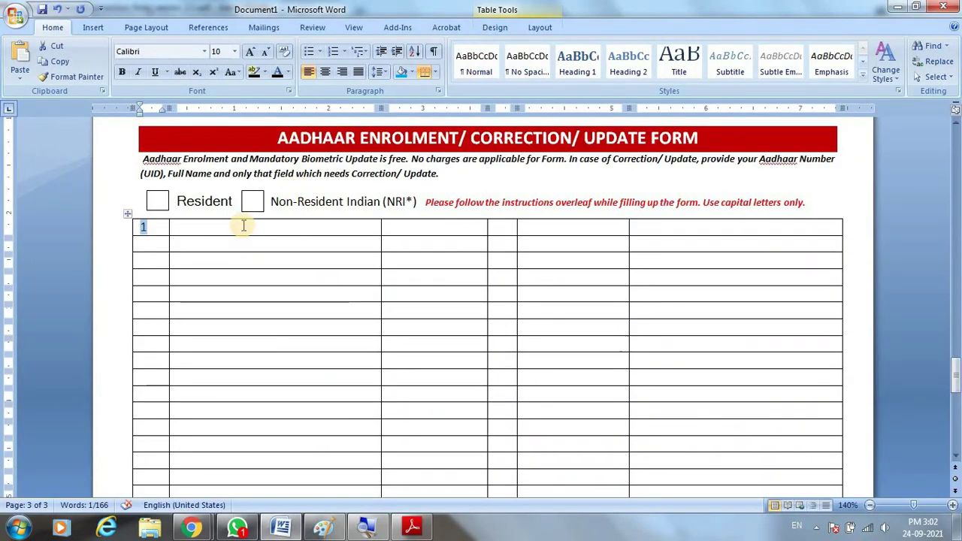
type("Pre Enrolment ID (If applicable):")
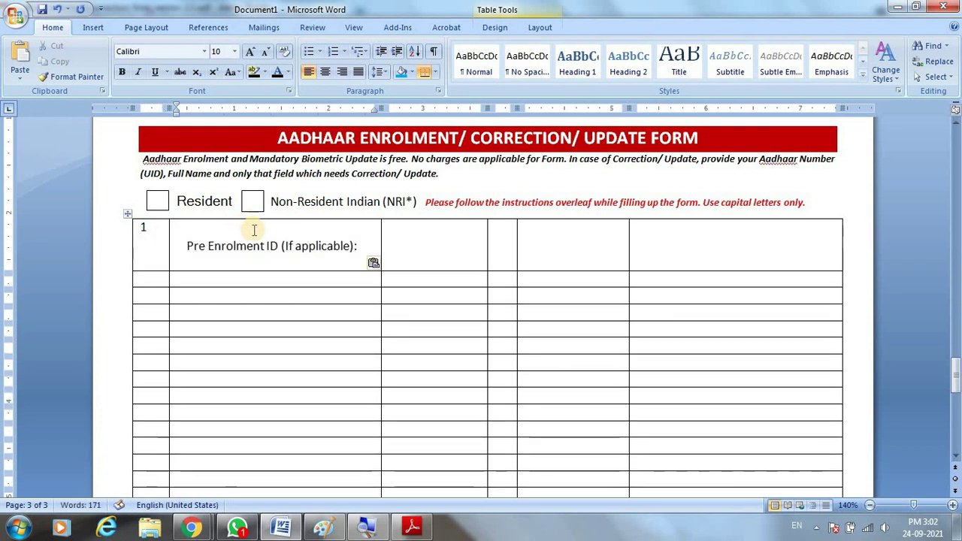
Delete the blank lines around the pasted Pre Enrolment ID label so it sits on row 1's top line
key("BackSpace")
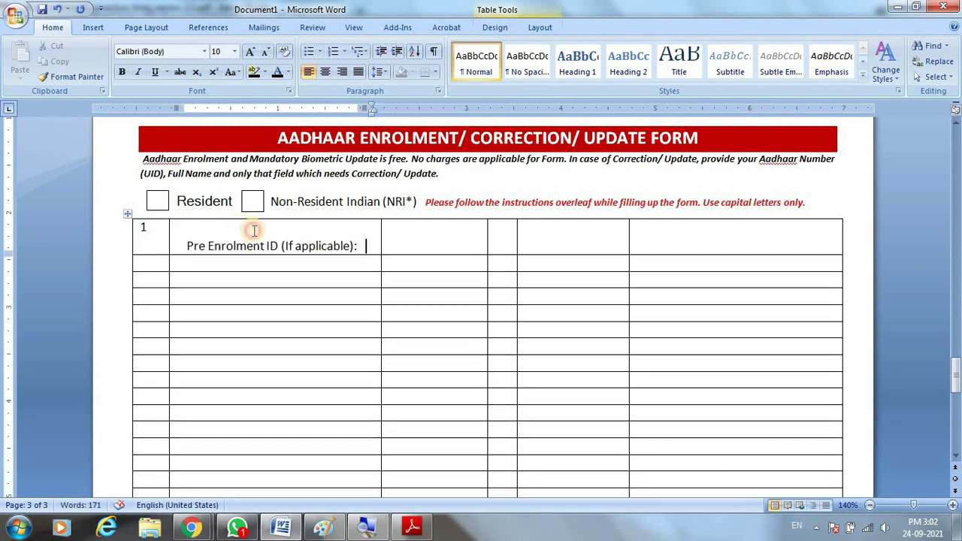
left_click(254, 230)
key("Delete")
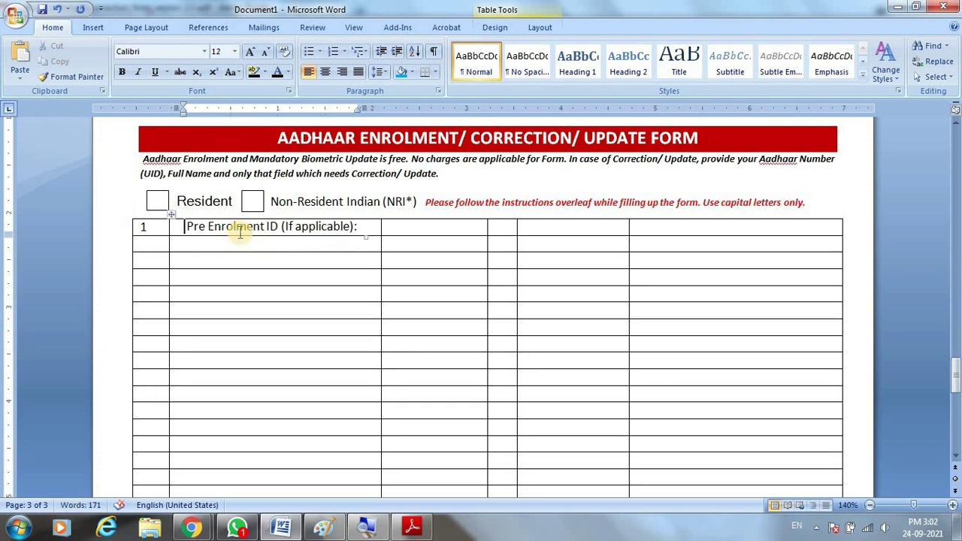
key("alt+Tab")
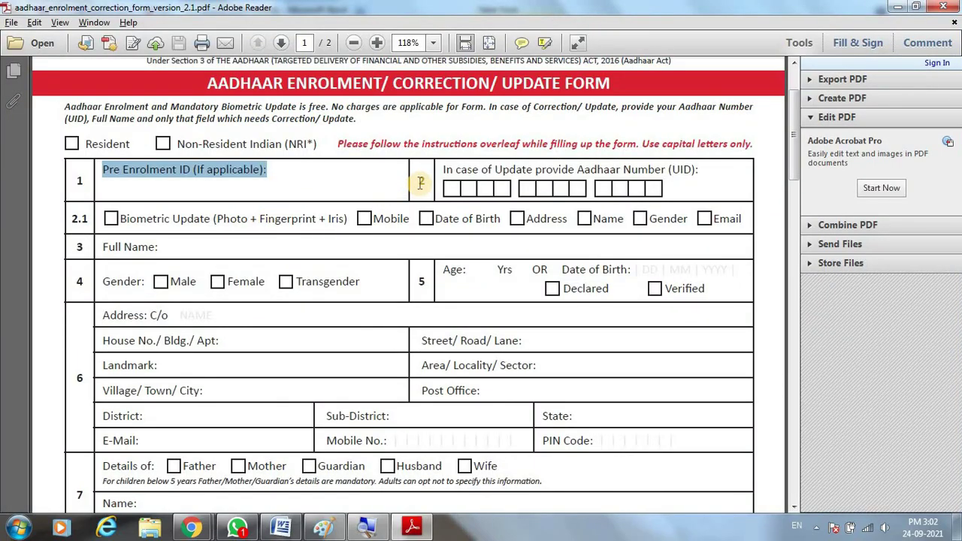
key("alt+Tab")
key("alt+Tab")
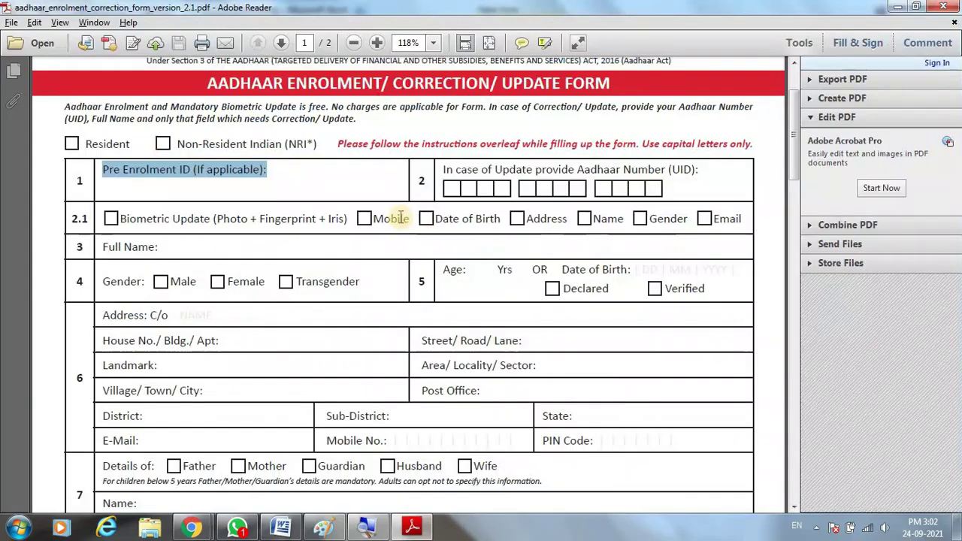
key("alt+Tab")
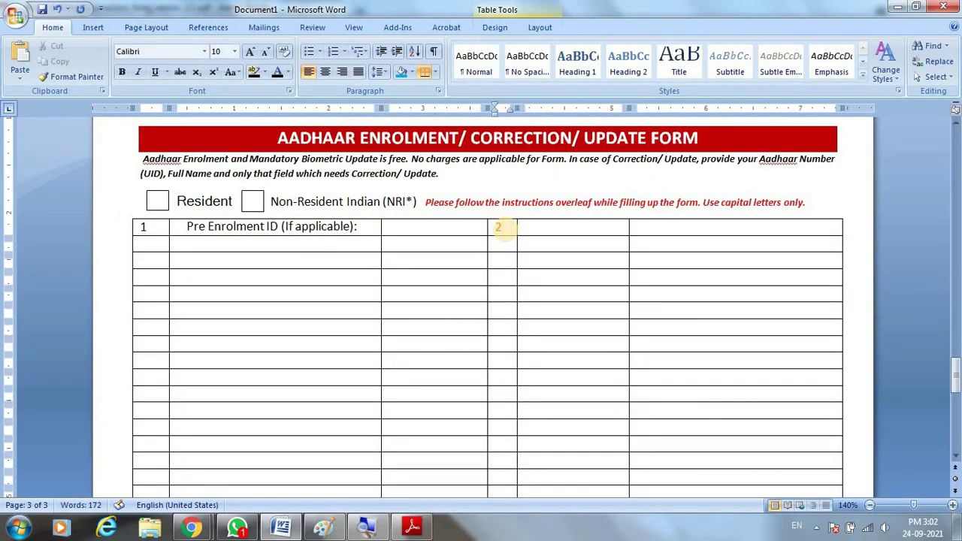
Merge the Pre Enrolment ID label cell with its empty neighbour in row 1 using Merge Cells
left_click(130, 214)
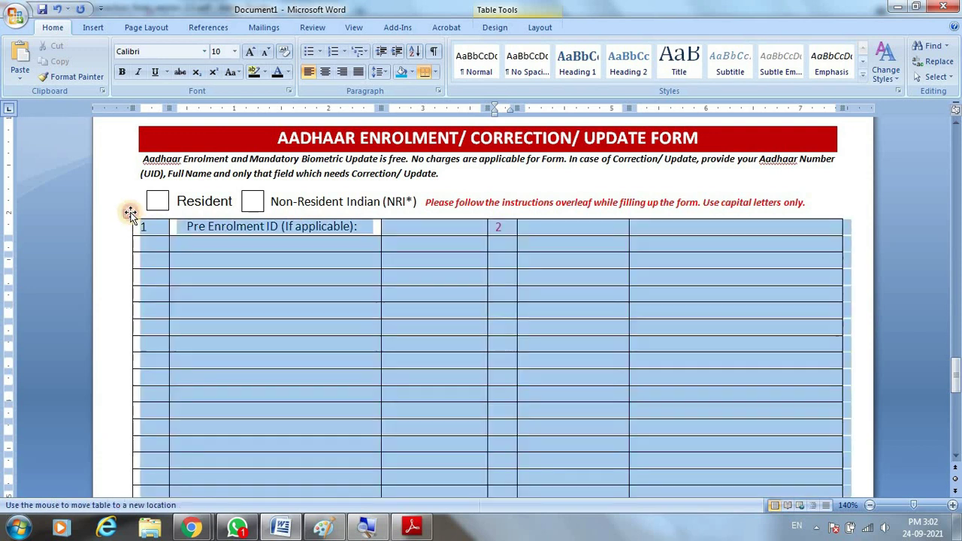
left_click(511, 229)
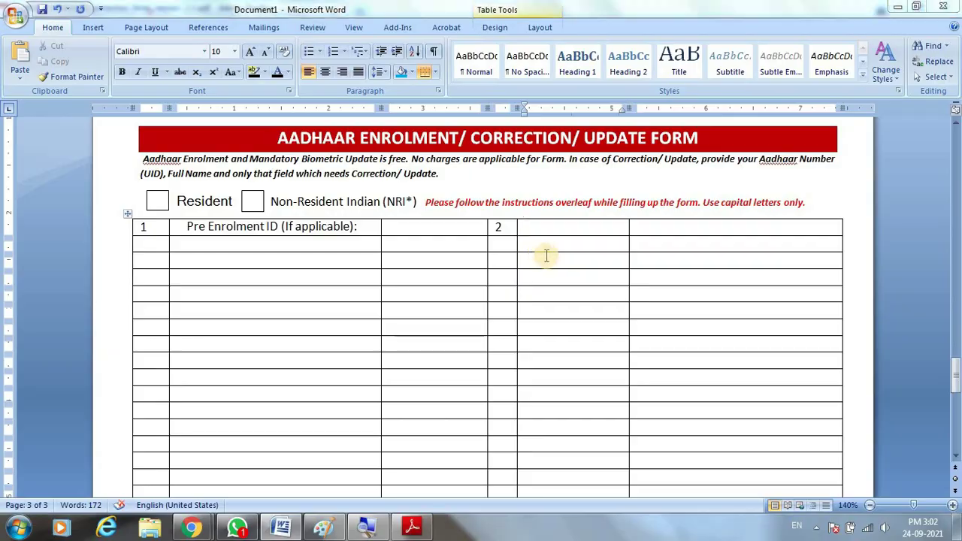
key("alt+Tab")
key("alt+Tab")
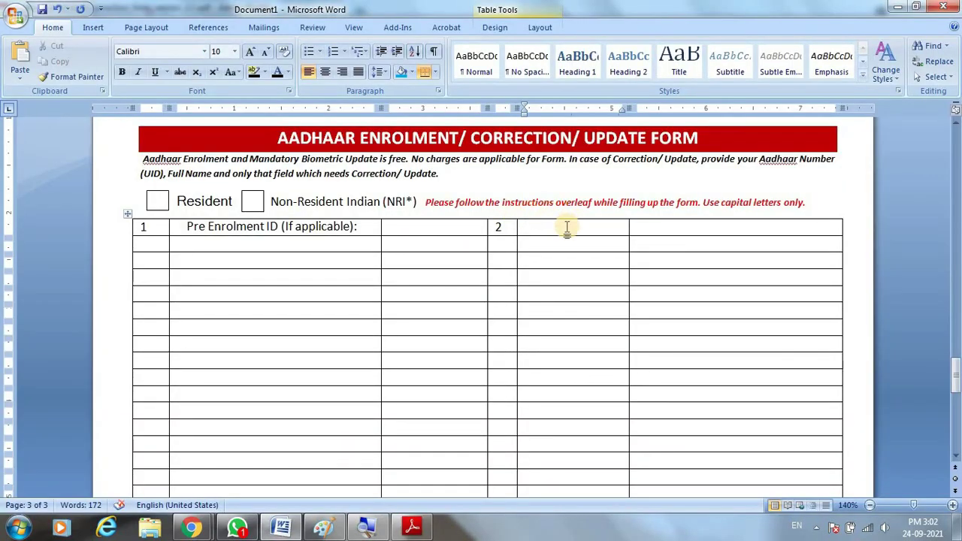
left_click_drag(564, 230, 679, 230)
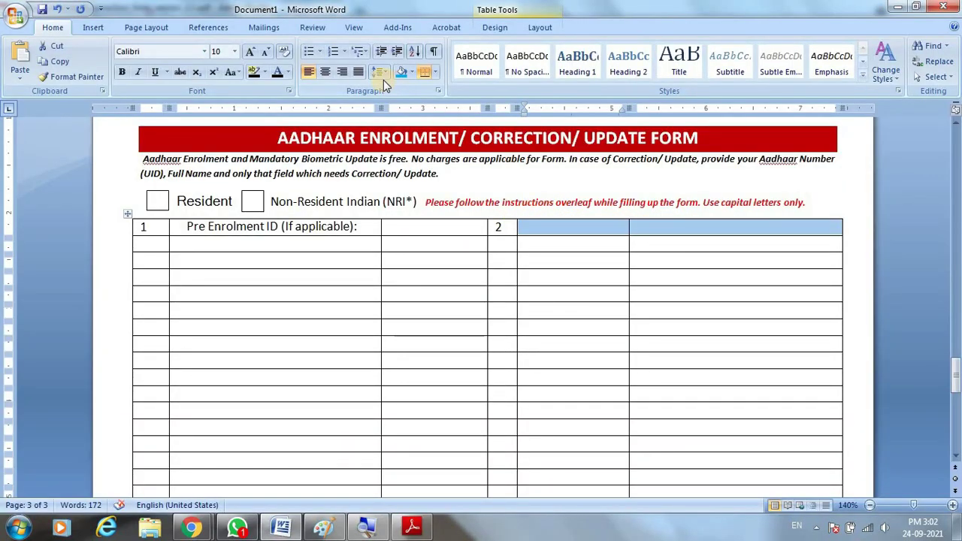
left_click(541, 27)
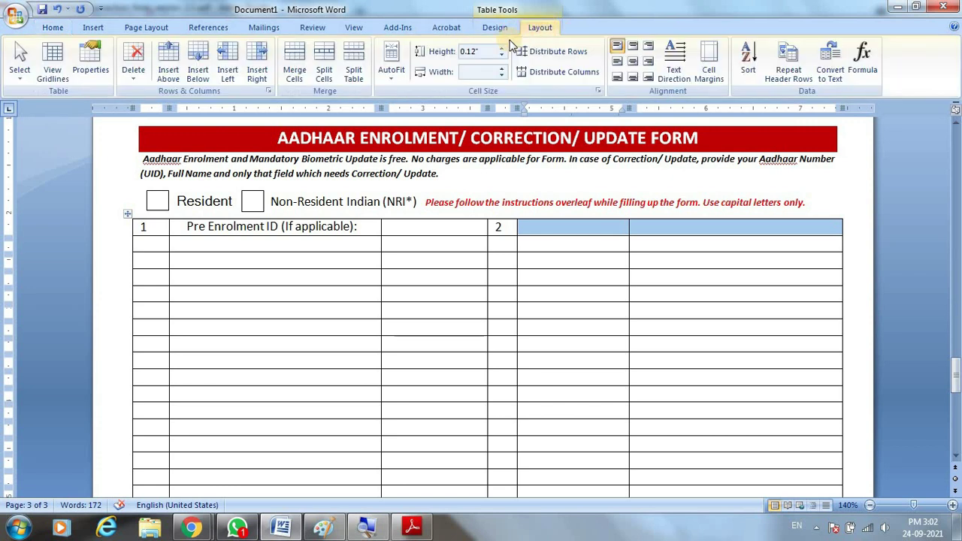
left_click(625, 230)
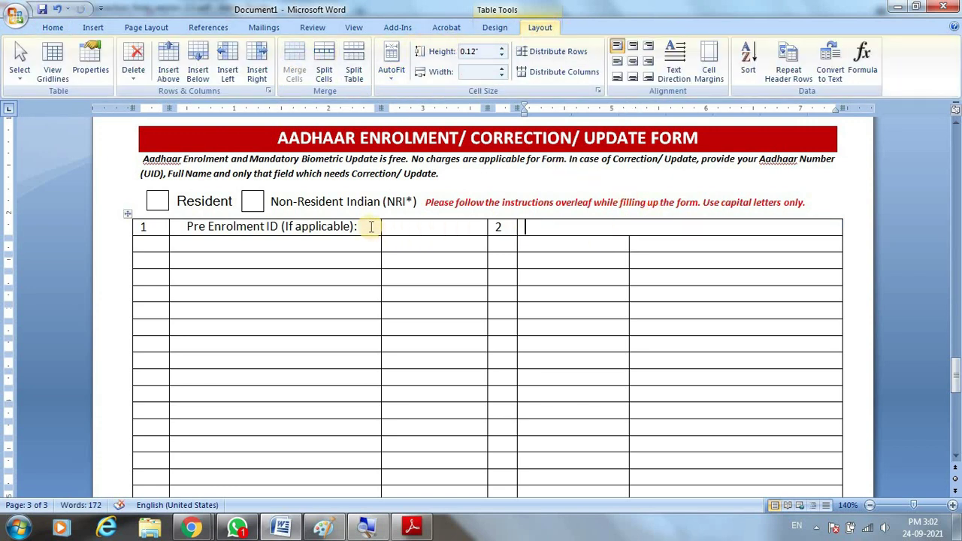
left_click_drag(370, 227, 390, 226)
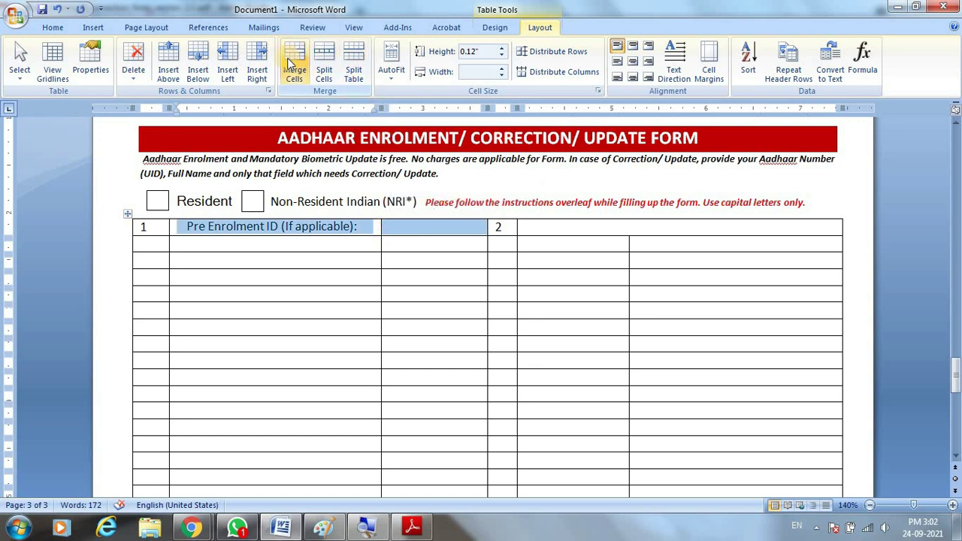
left_click(292, 64)
left_click(392, 227)
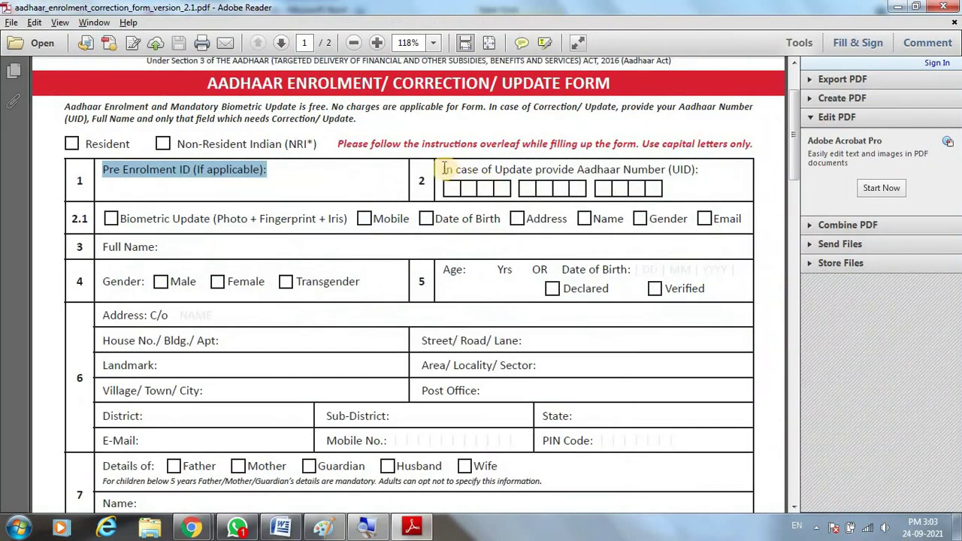
Paste 'In case of Update provide Aadhaar Number (UID):' beside 2, removing the blank line above and adding one below
left_click_drag(444, 169, 692, 159)
key("ctrl+c")
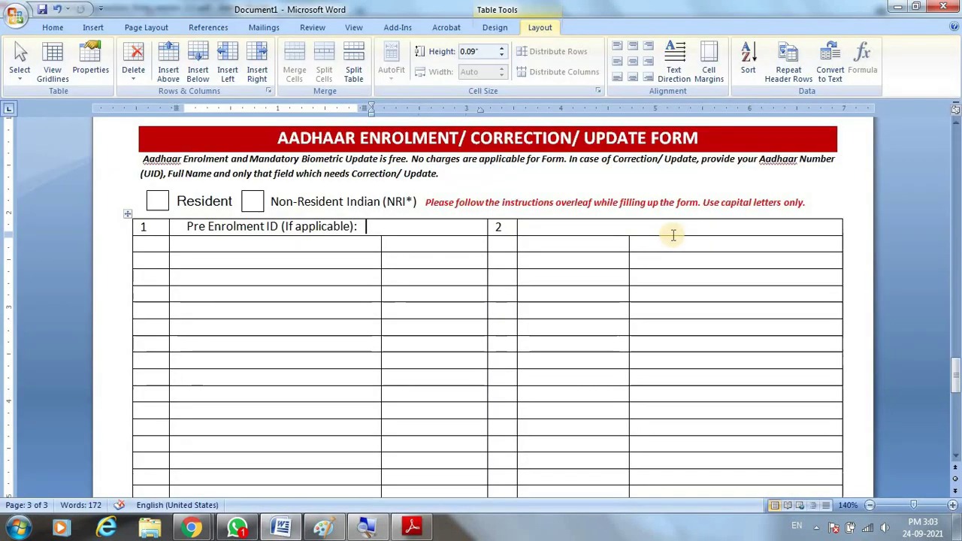
left_click(576, 225)
key("ctrl+v")
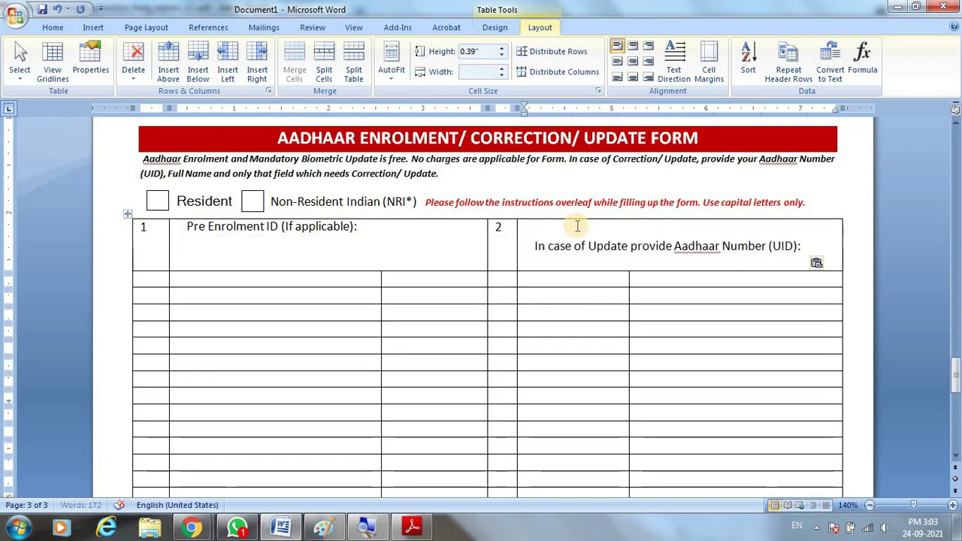
left_click(555, 228)
key("Delete")
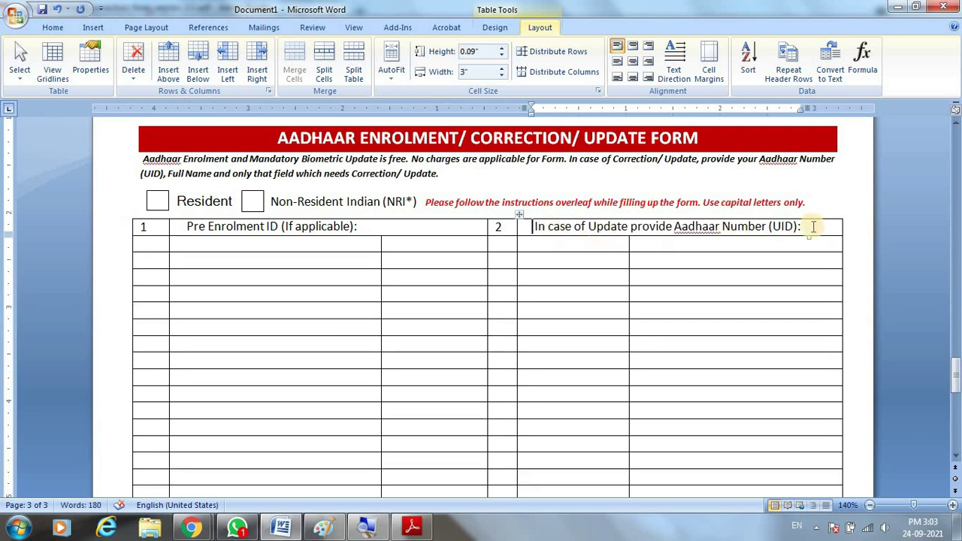
left_click_drag(813, 226, 809, 226)
key("alt+Tab")
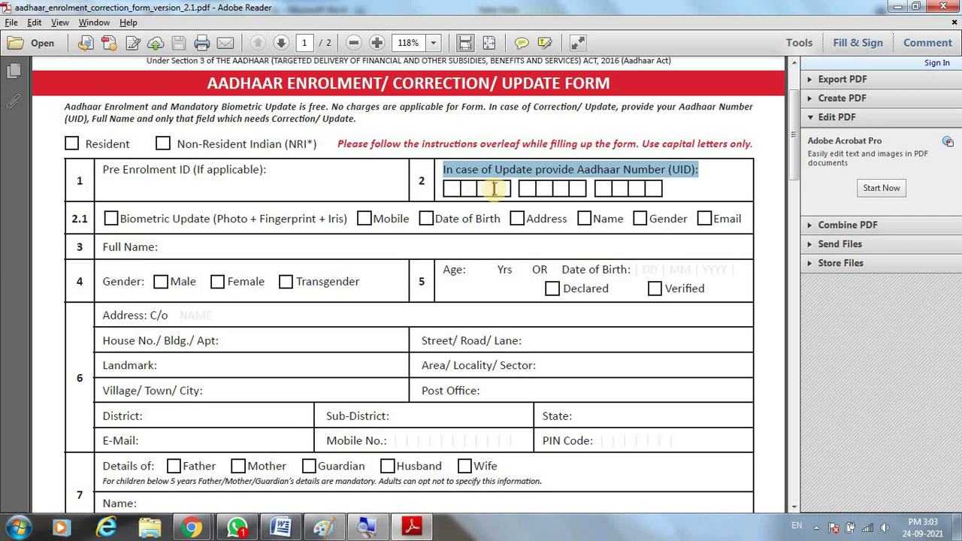
key("alt+Tab")
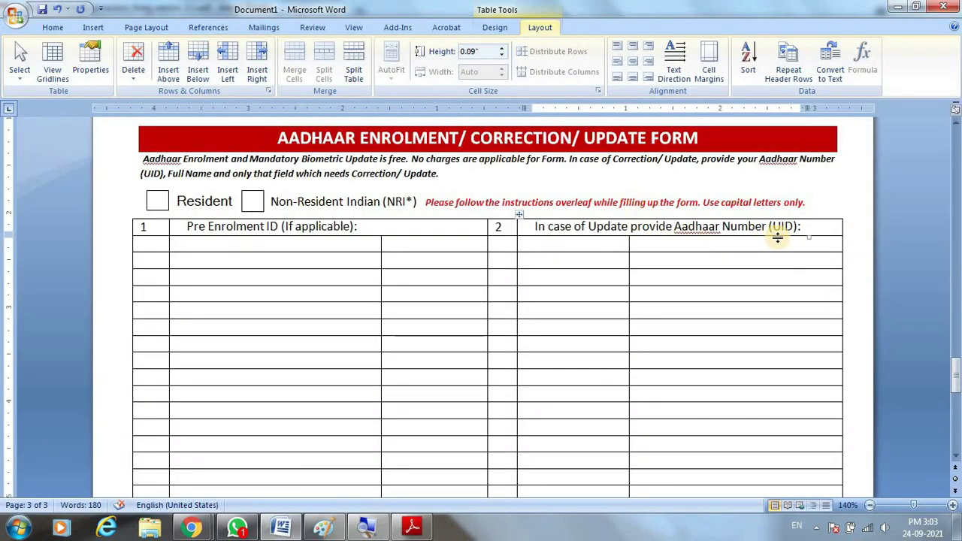
key("Return")
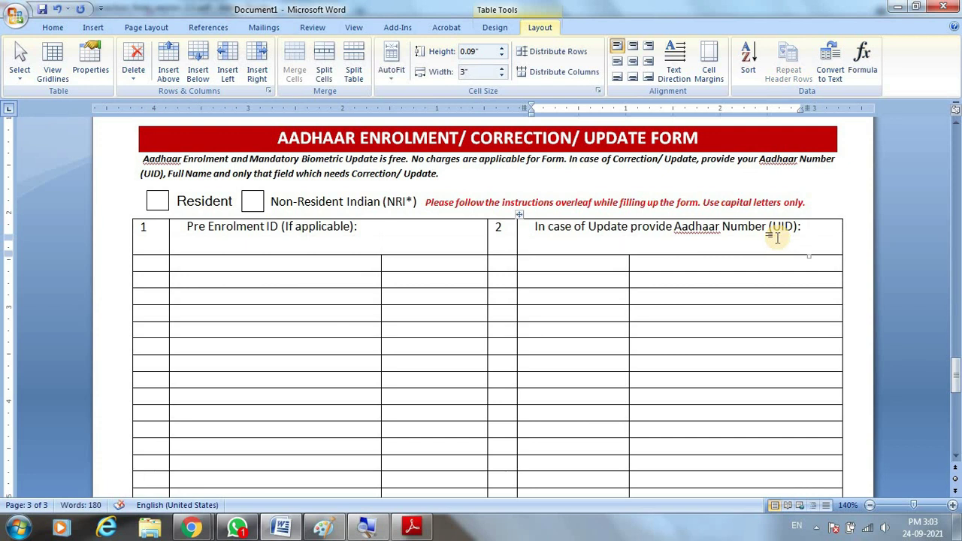
key("alt+Tab")
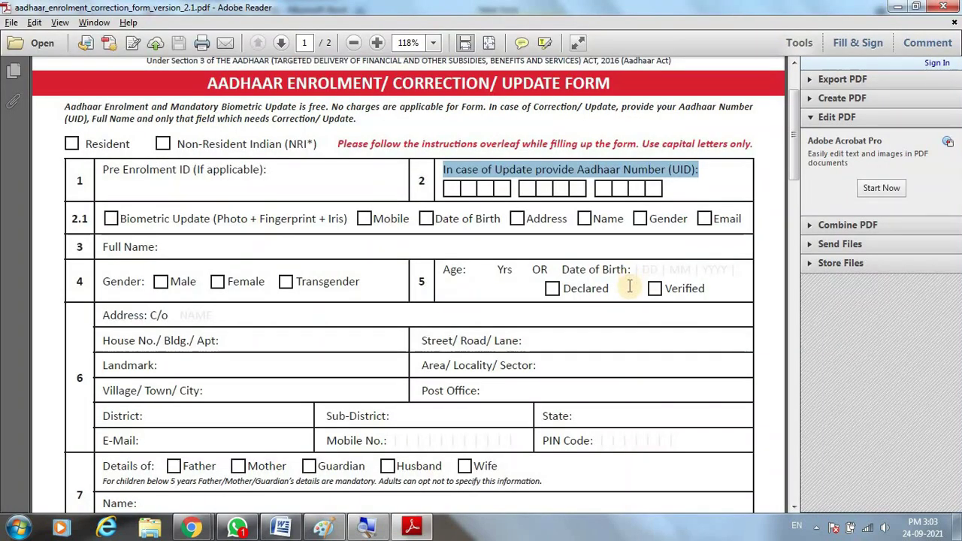
key("alt+Tab")
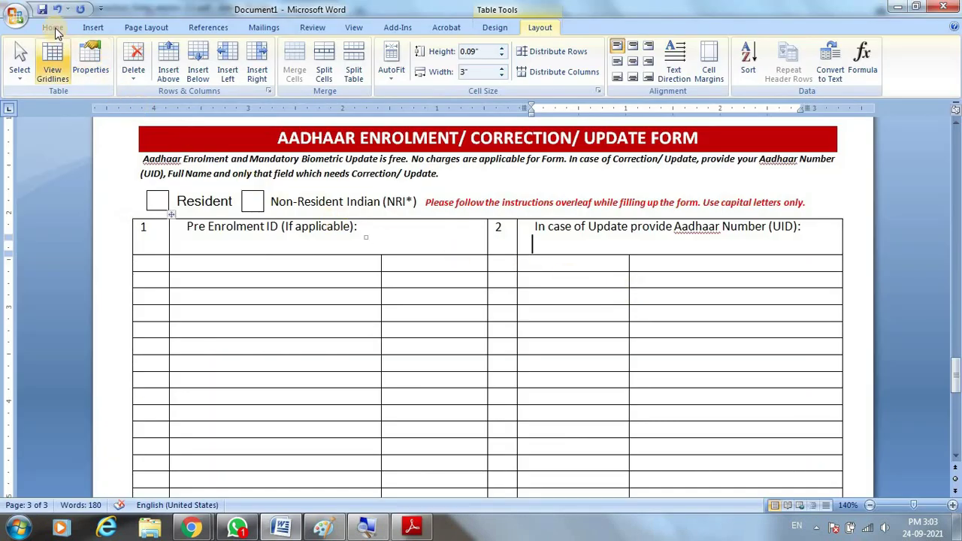
left_click(92, 29)
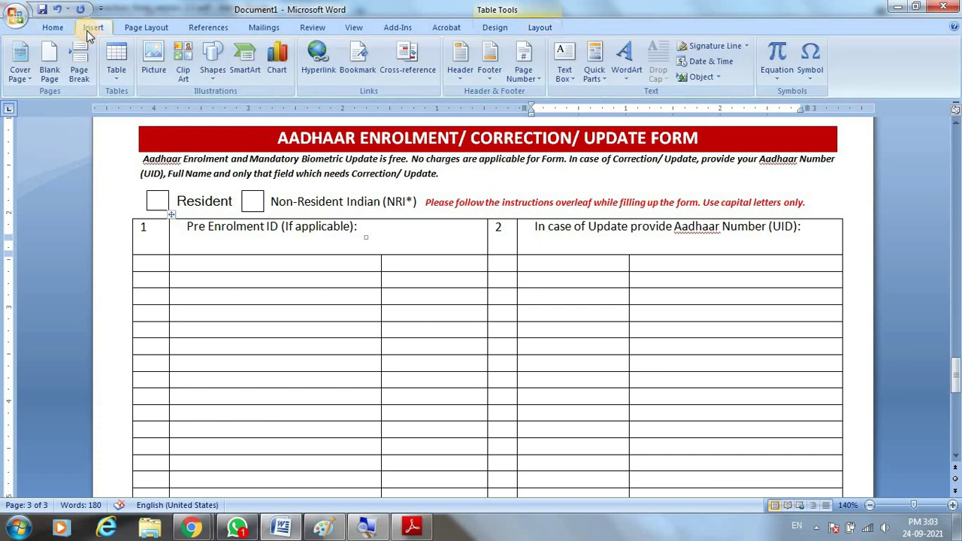
Draw a small rectangle digit box under the Aadhaar Number label
left_click(213, 70)
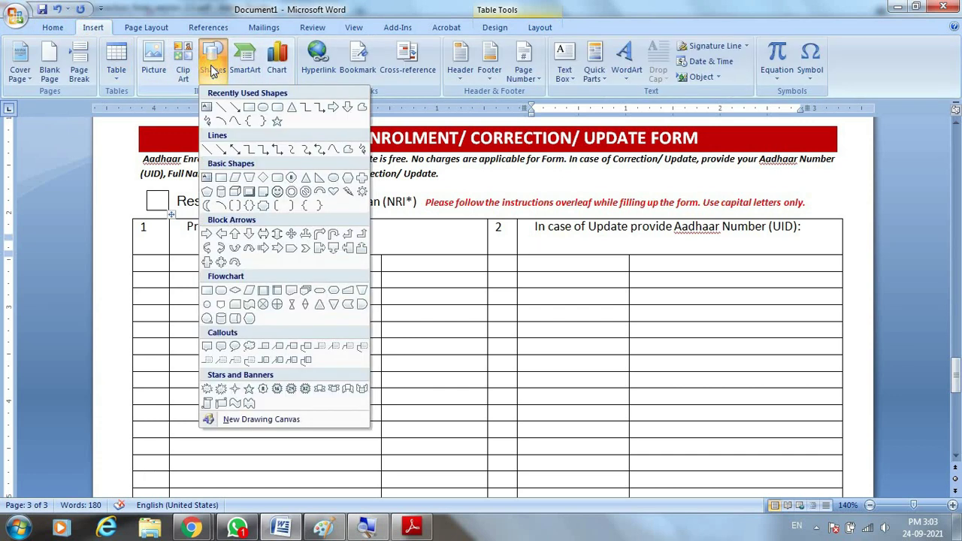
left_click(248, 110)
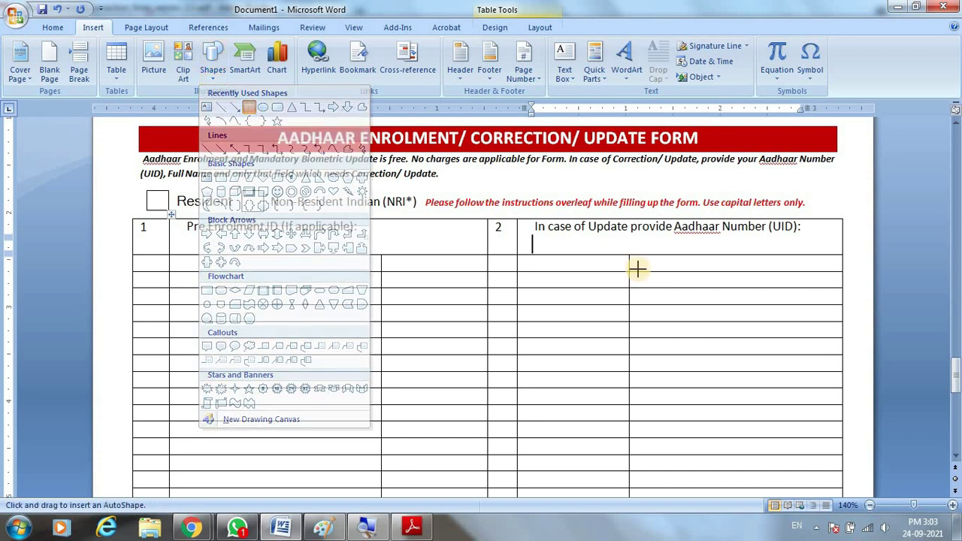
left_click_drag(533, 238, 545, 252)
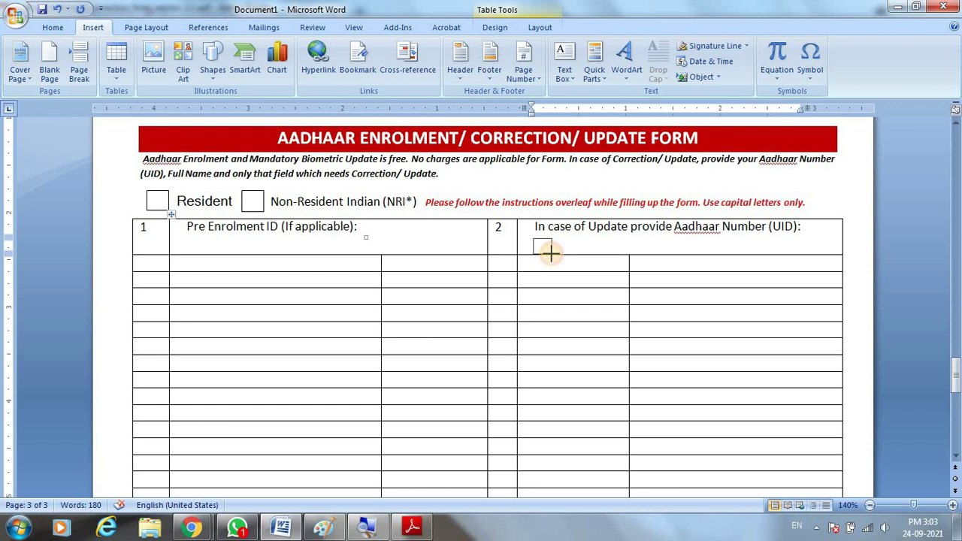
left_click_drag(551, 254, 554, 254)
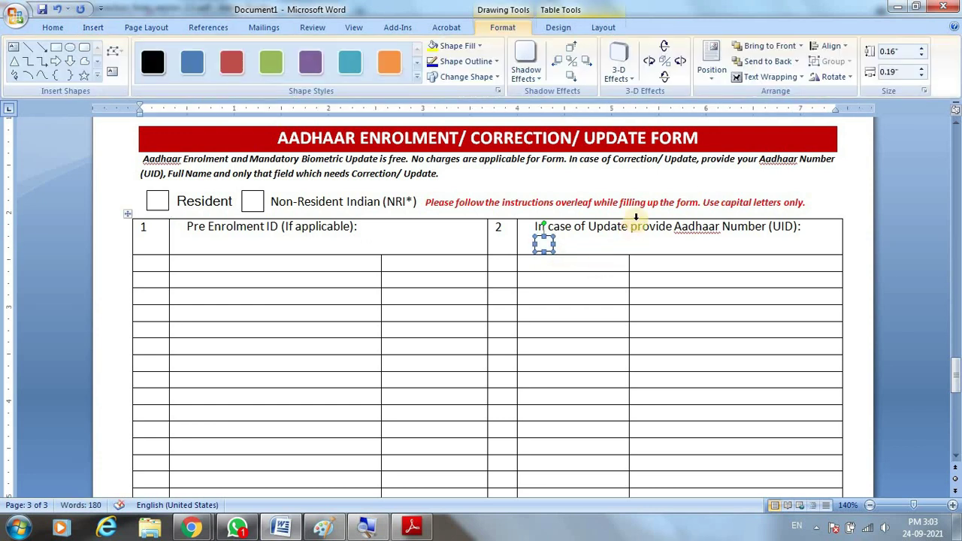
key("Escape")
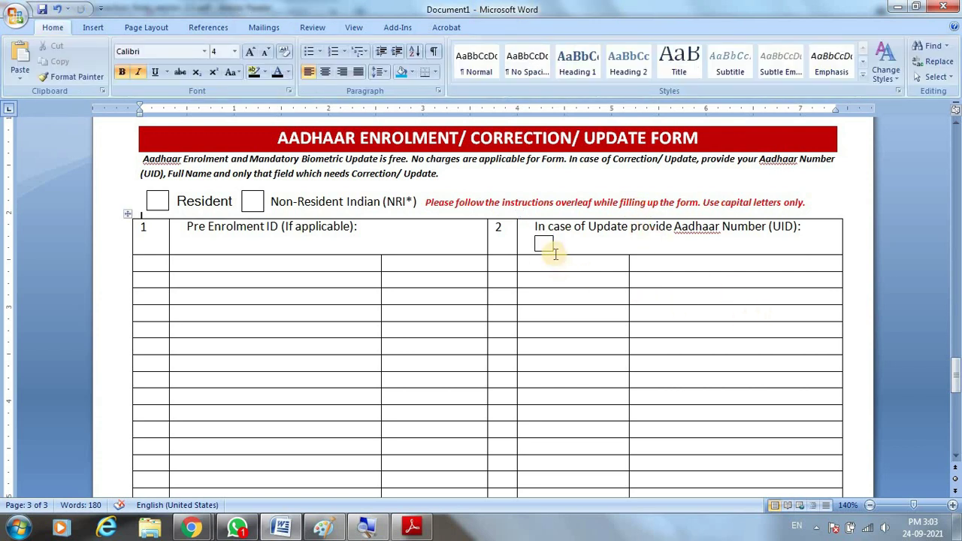
Place a copy of the digit box right beside the first one
key("alt+Tab")
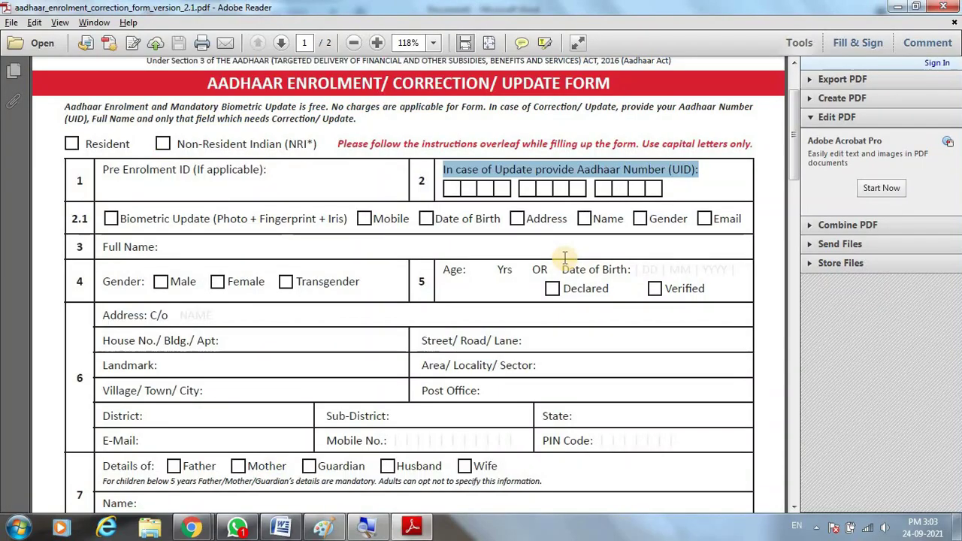
key("alt+Tab")
left_click(546, 245)
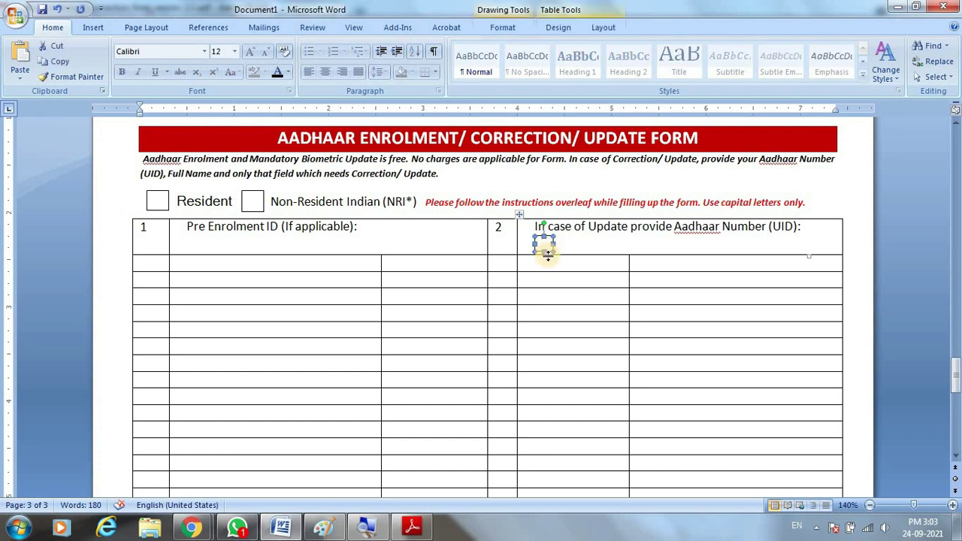
mouse_move(548, 256)
left_mouse_down()
mouse_move(562, 259)
mouse_move(564, 245)
left_mouse_up()
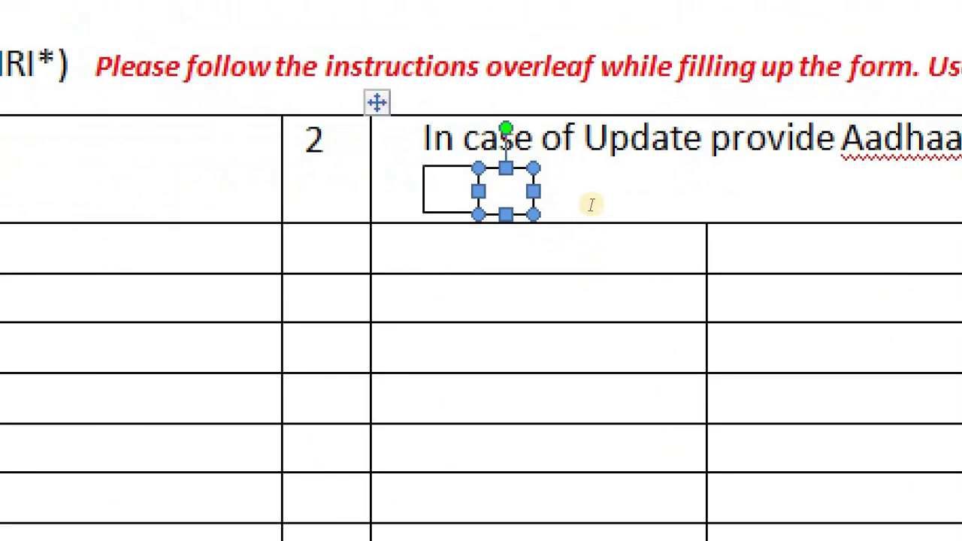
Select both digit boxes and paste a duplicate pair, making four UID digit boxes
left_click(594, 224)
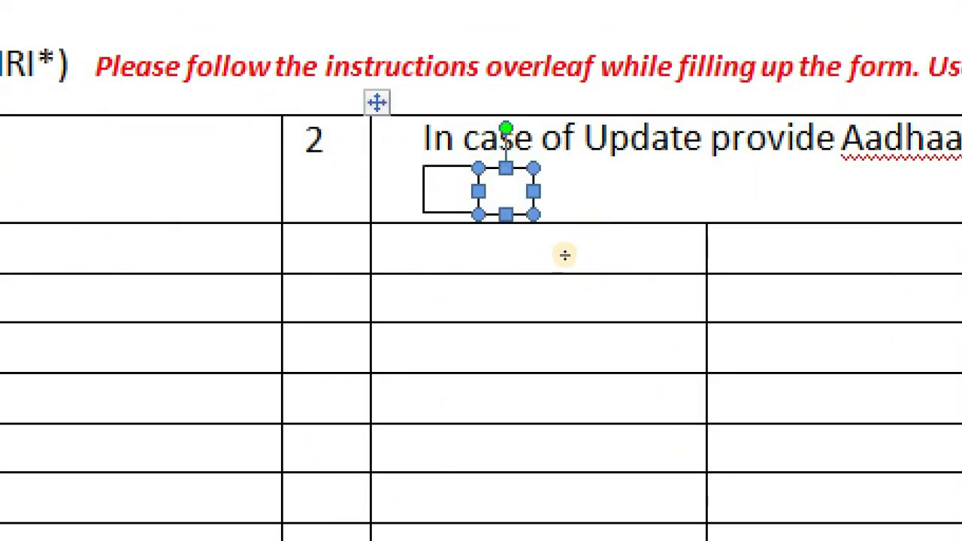
left_click_drag(627, 217, 551, 244)
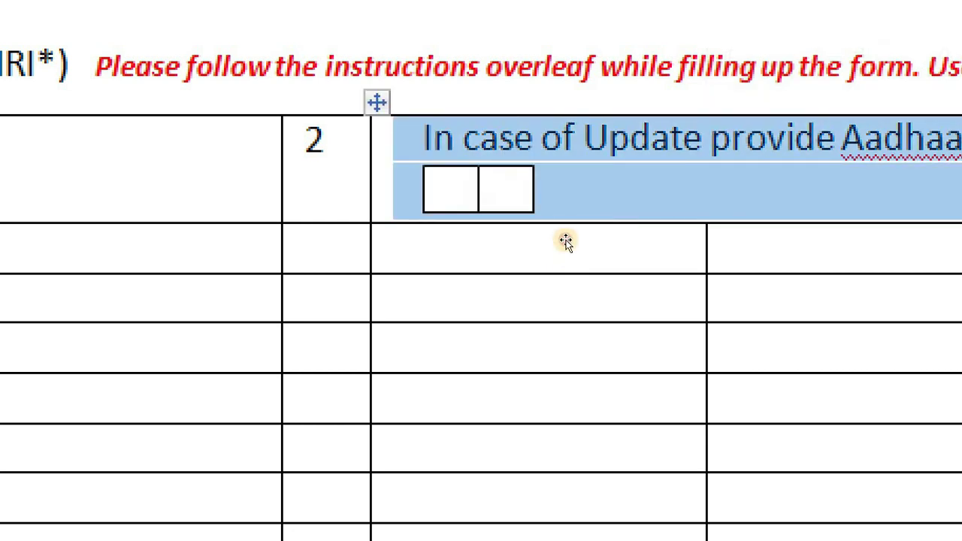
key("Tab")
key("shift+Tab")
key("Tab")
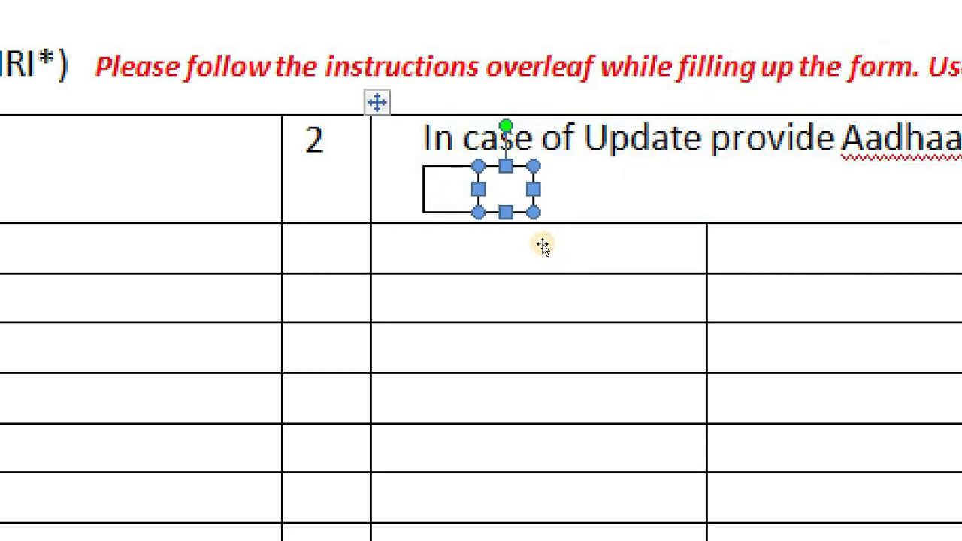
key("shift+Tab")
key("Tab")
key("shift+Tab")
key("Tab")
key("ctrl+a")
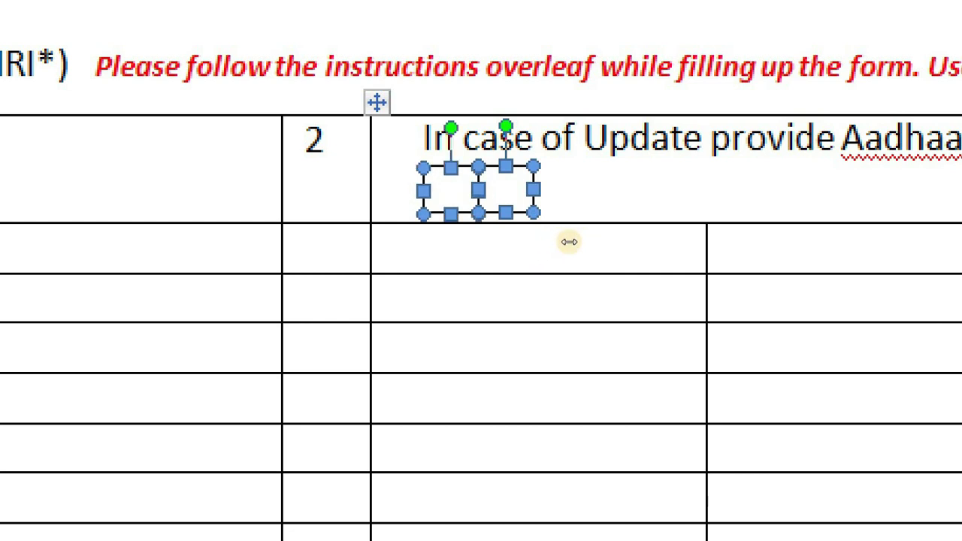
key("Escape")
left_click(563, 241)
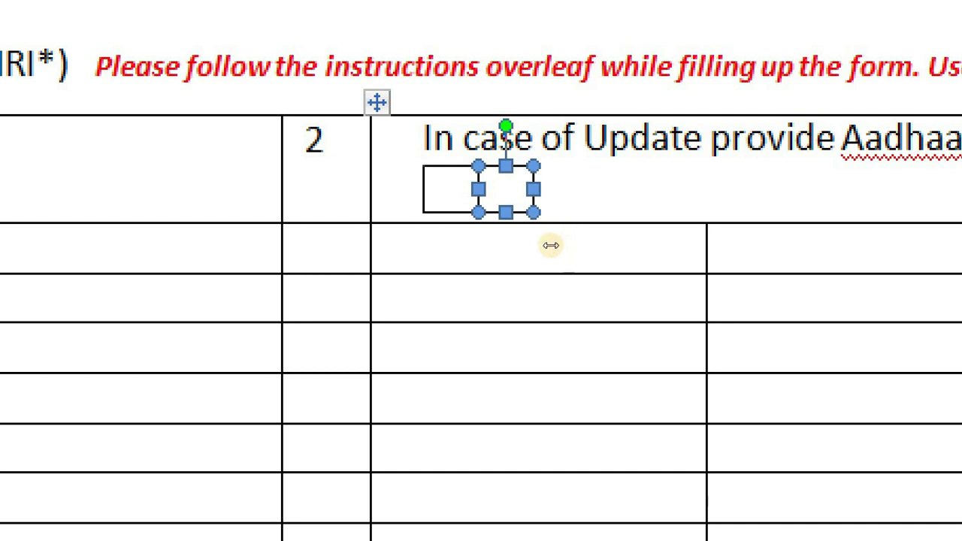
key("ctrl+a")
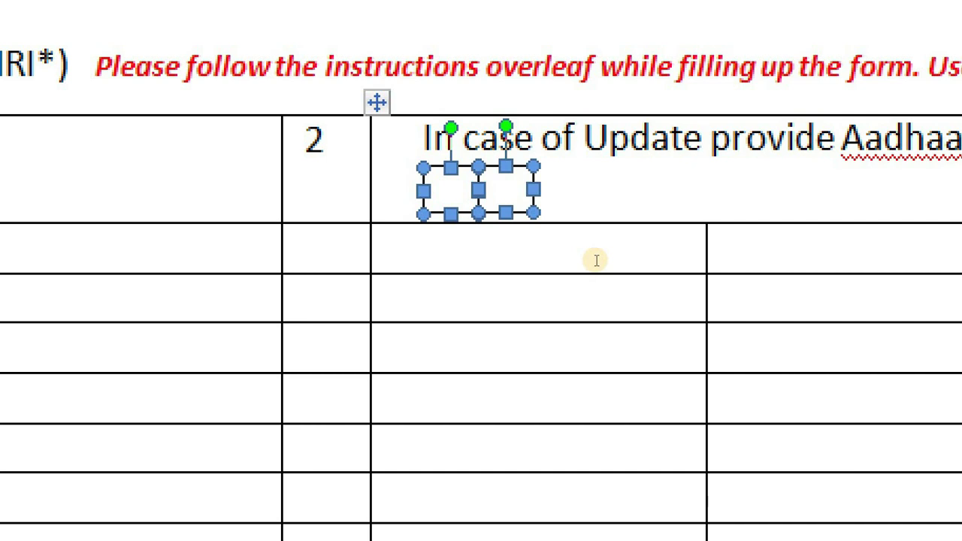
key("ctrl+v")
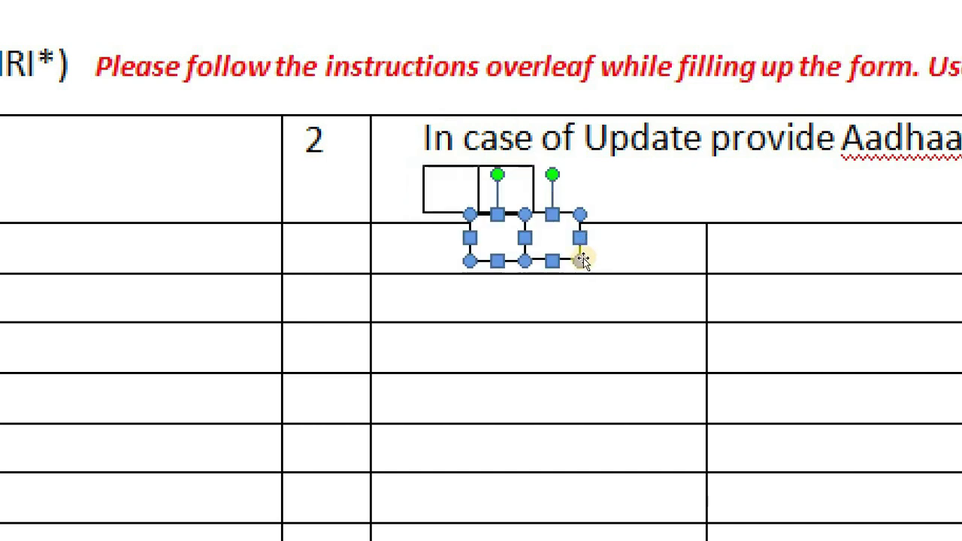
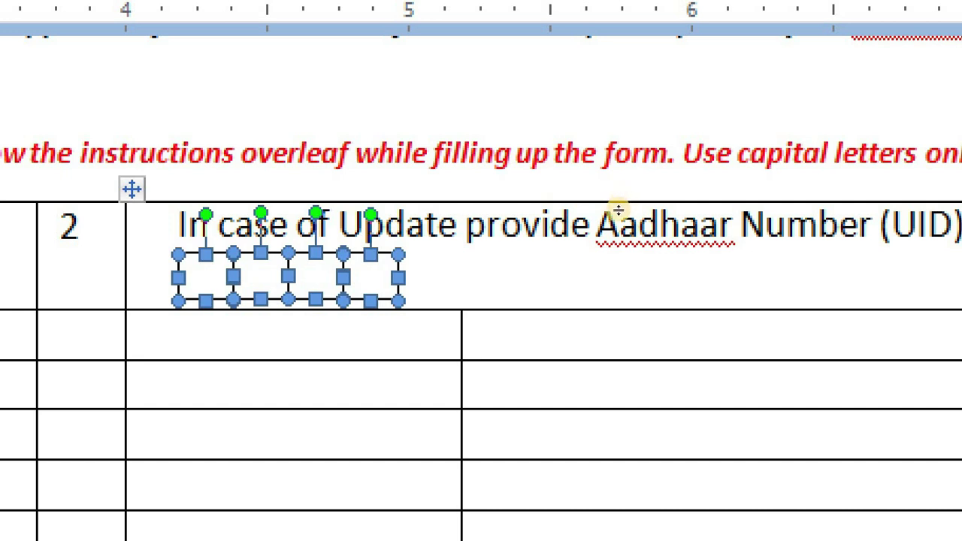
Duplicate the four-box UID group twice and line the copies up to the right, making 12 boxes
key("ctrl+d")
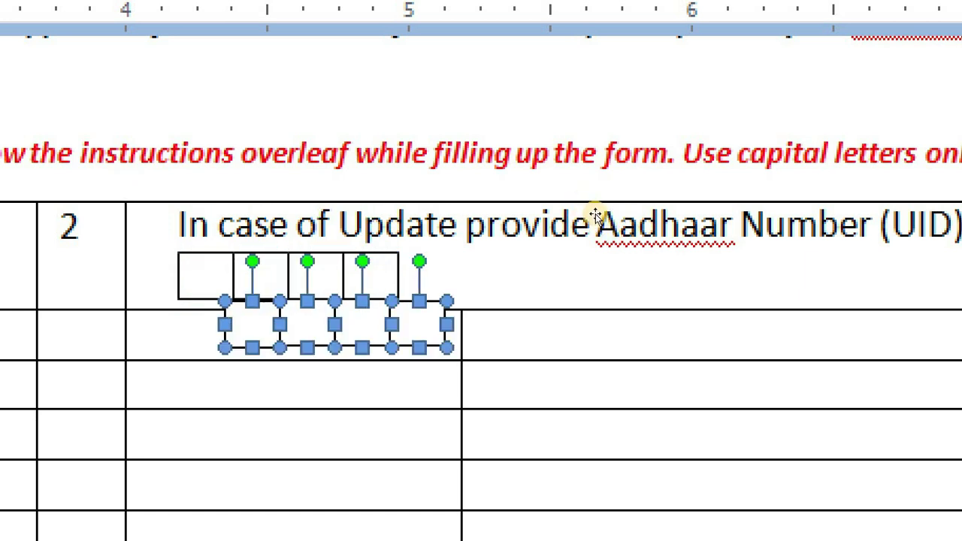
left_click_drag(595, 213, 661, 194)
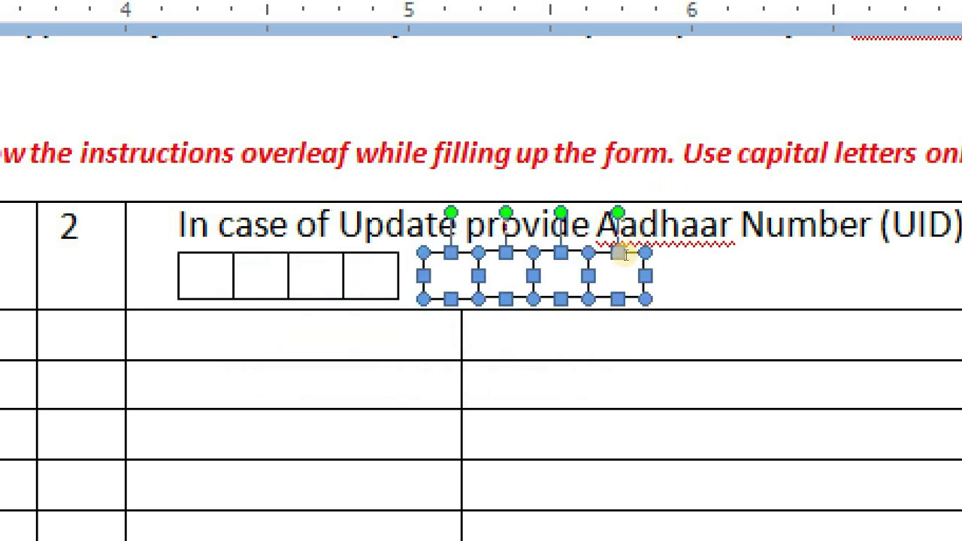
left_click_drag(620, 254, 625, 254)
key("ctrl+v")
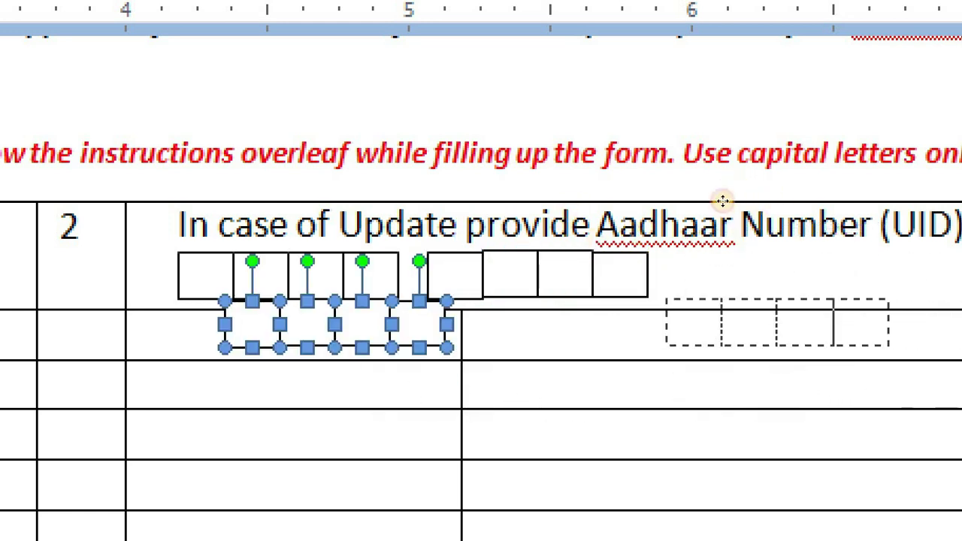
left_click_drag(745, 186, 726, 192)
left_click(790, 184)
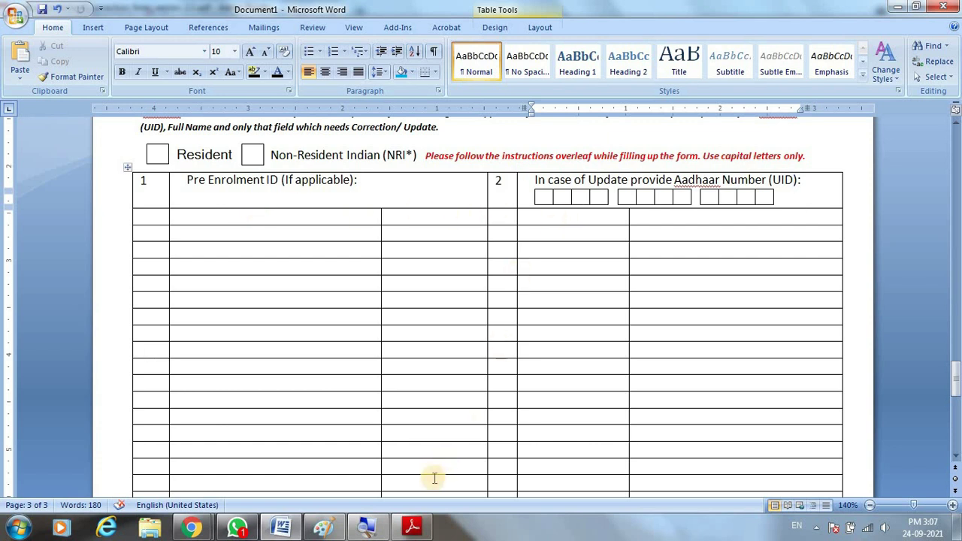
Check the row 2.1 options in the Aadhaar PDF and place the caret in row 2.1
left_click(413, 527)
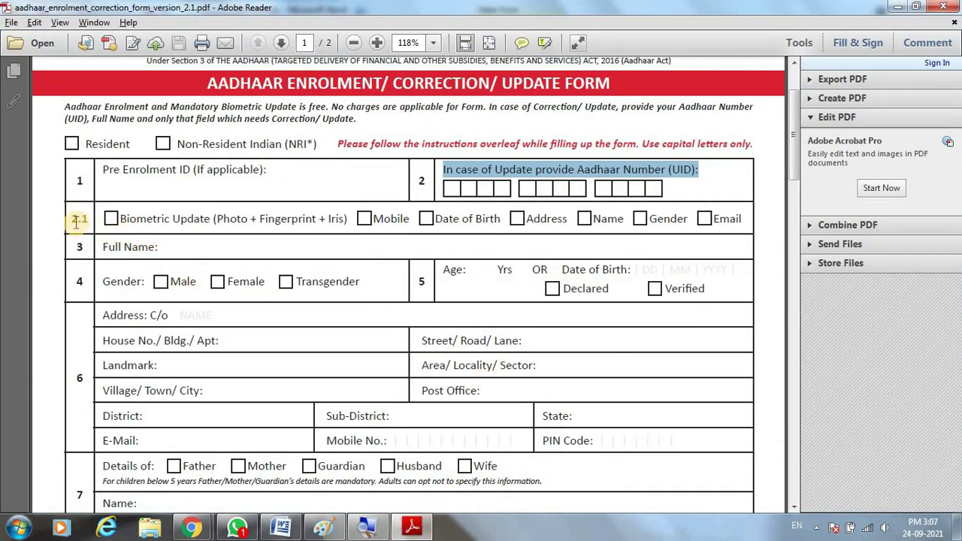
left_click_drag(74, 220, 517, 223)
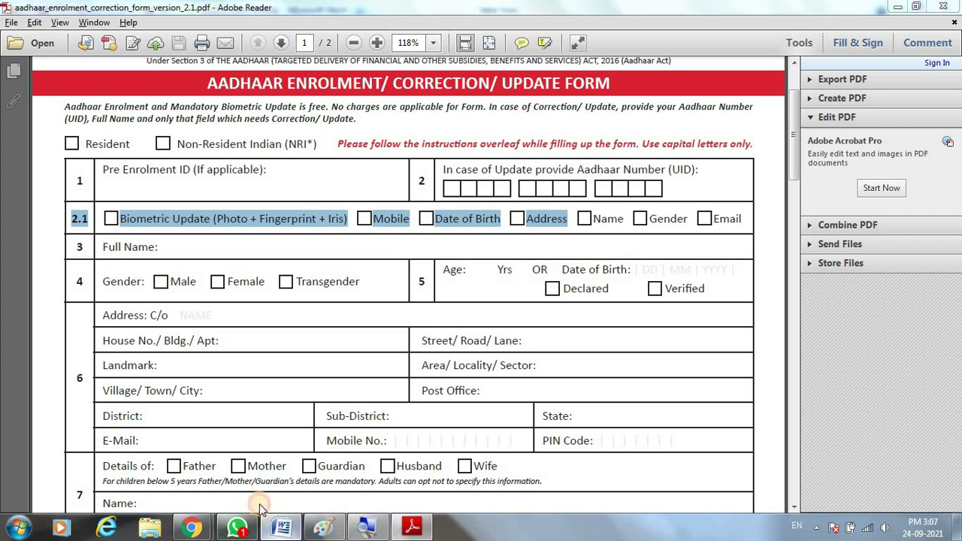
left_click(281, 526)
left_click(153, 222)
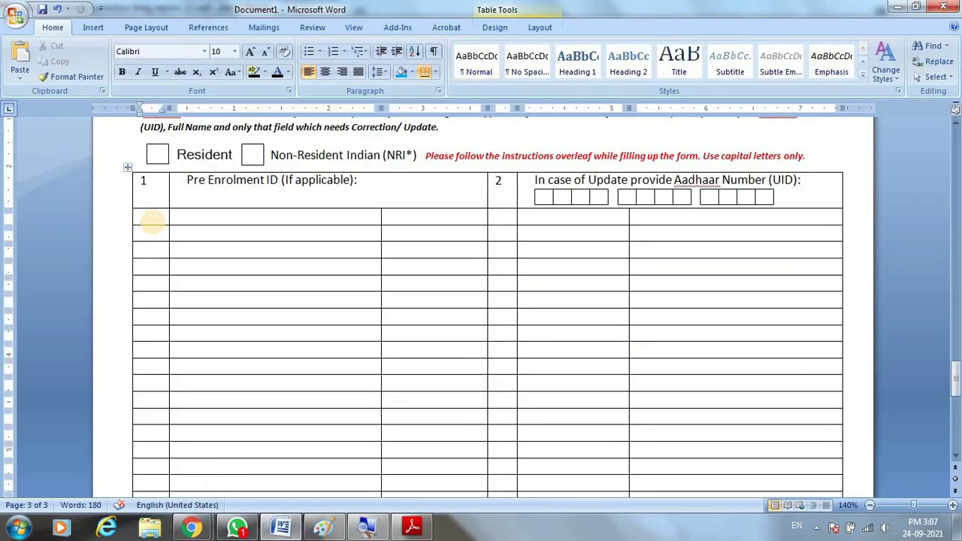
type("2.1")
left_click(189, 215)
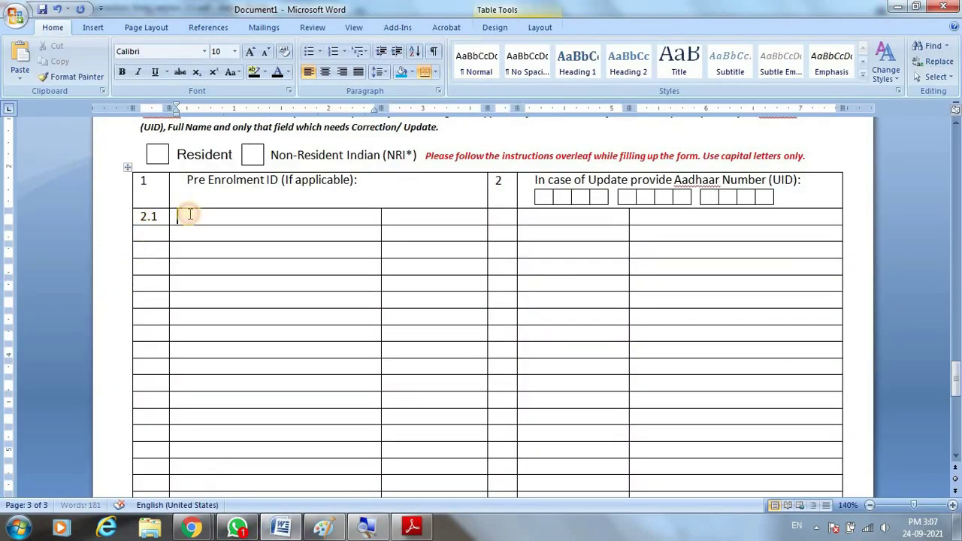
key("alt+Tab")
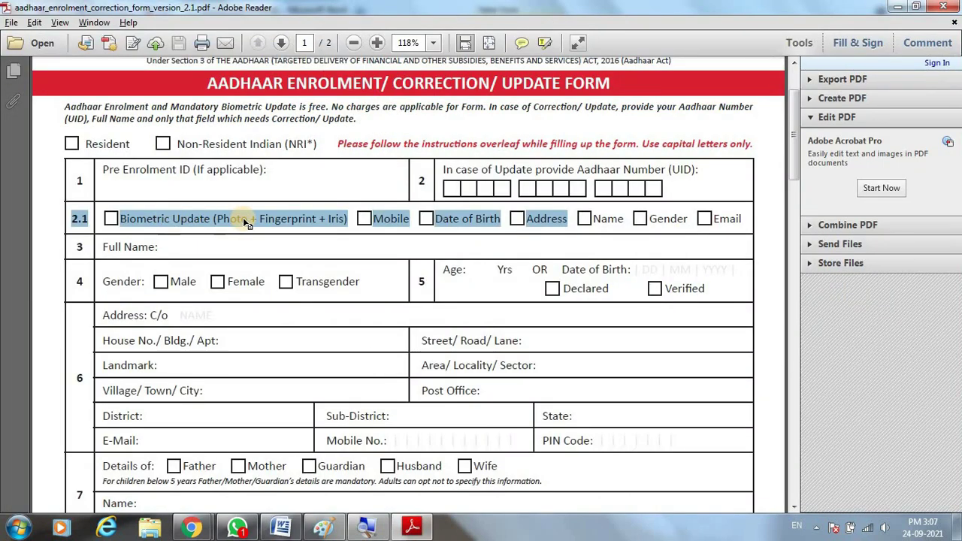
left_click_drag(599, 226, 710, 224)
key("alt+Tab")
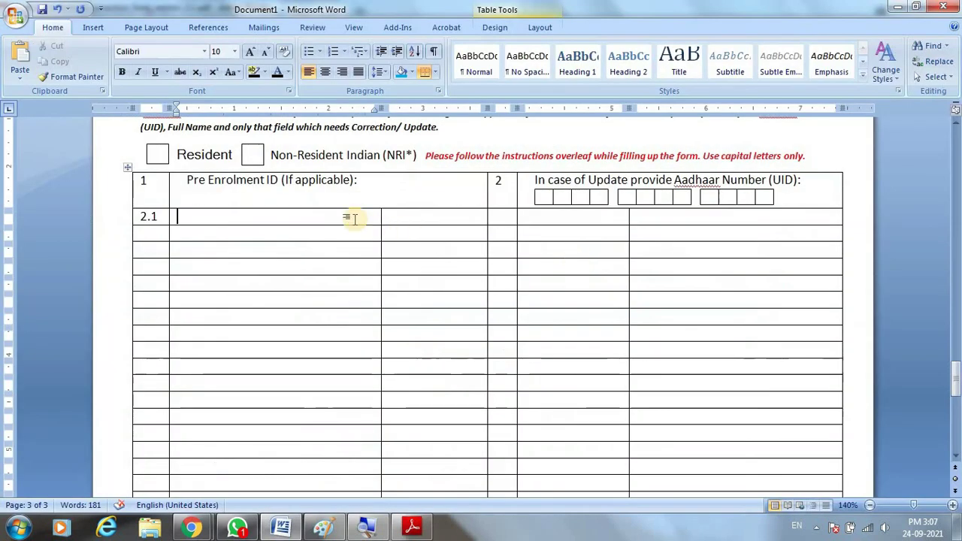
Merge the remaining cells of row 2.1 into one wide cell
left_click_drag(308, 218, 672, 221)
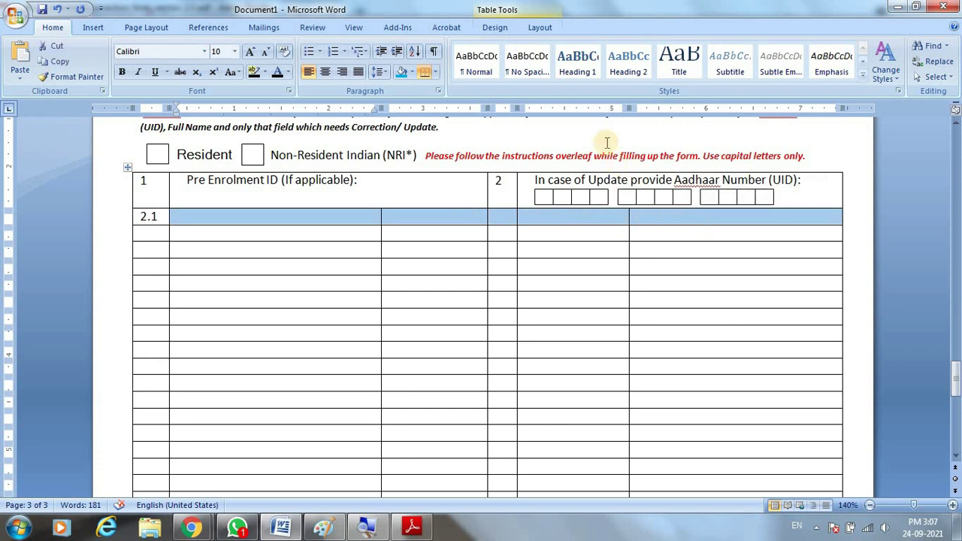
left_click(540, 27)
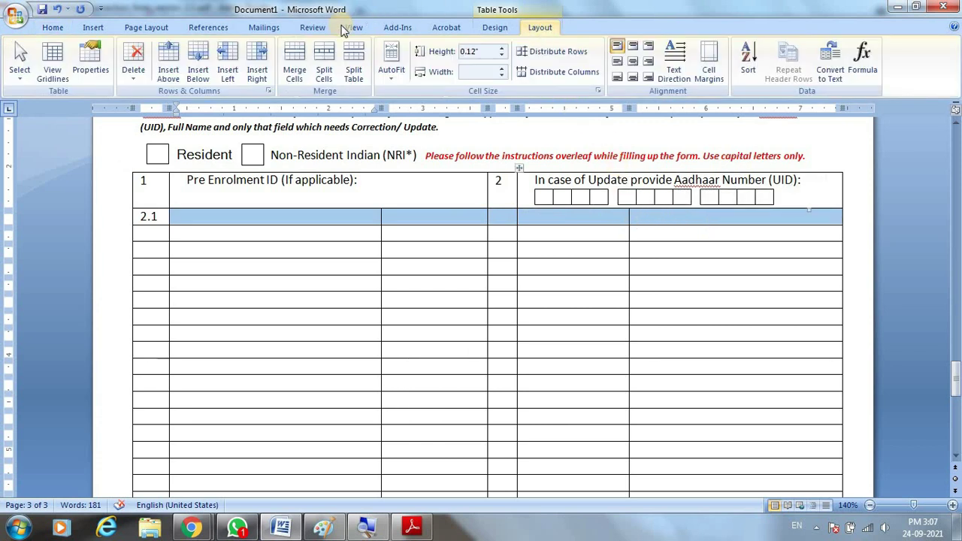
left_click(294, 60)
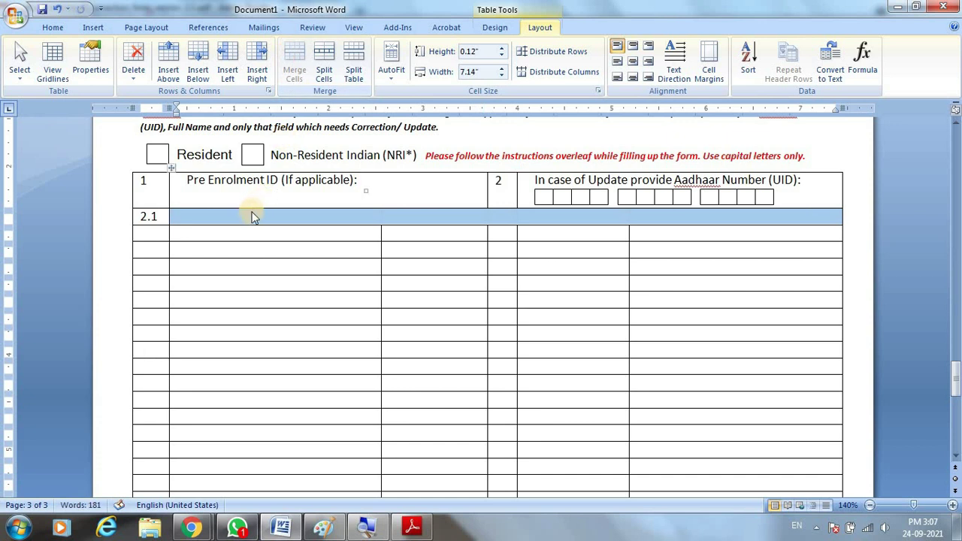
key("Left")
Copy the row 2.1 update option labels from the Aadhaar PDF
key("alt+Tab")
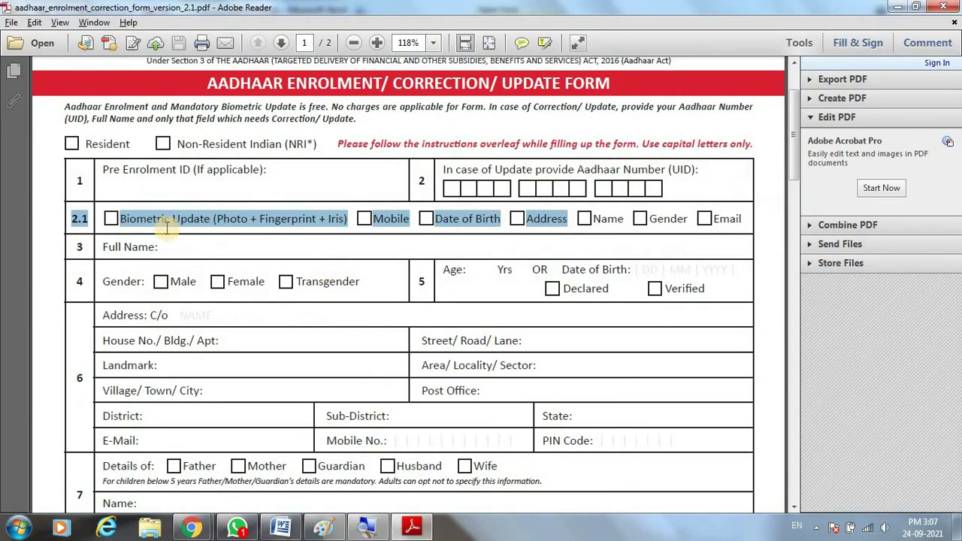
left_click(132, 218)
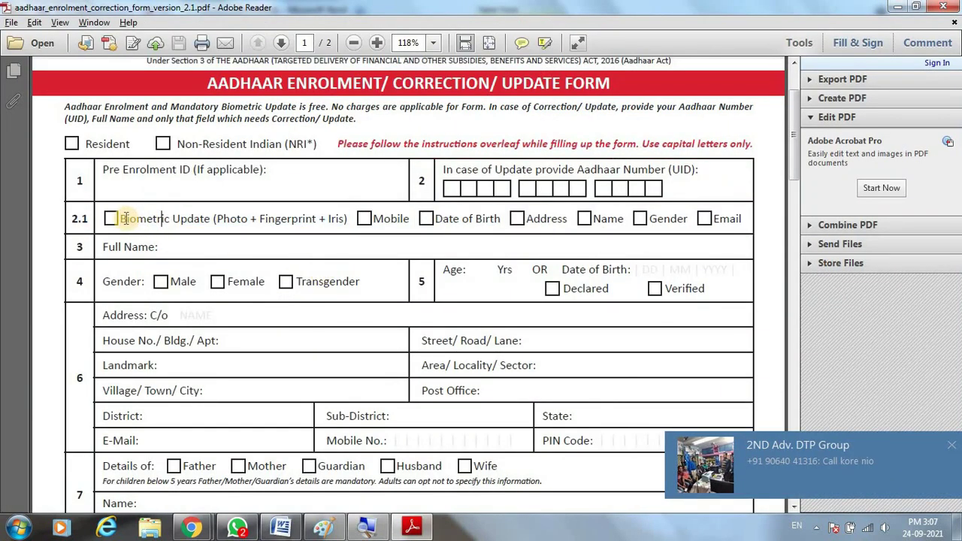
left_click_drag(124, 219, 729, 219)
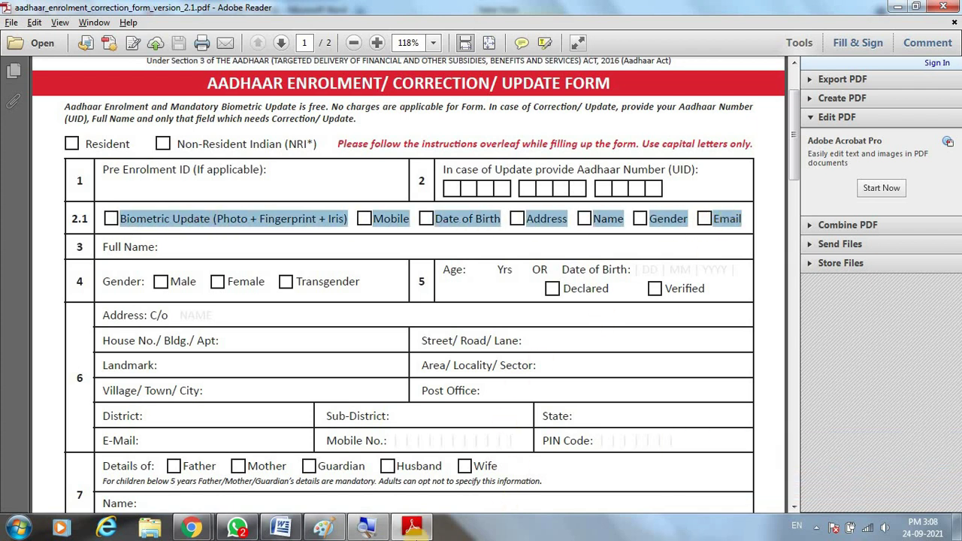
key("alt+Tab")
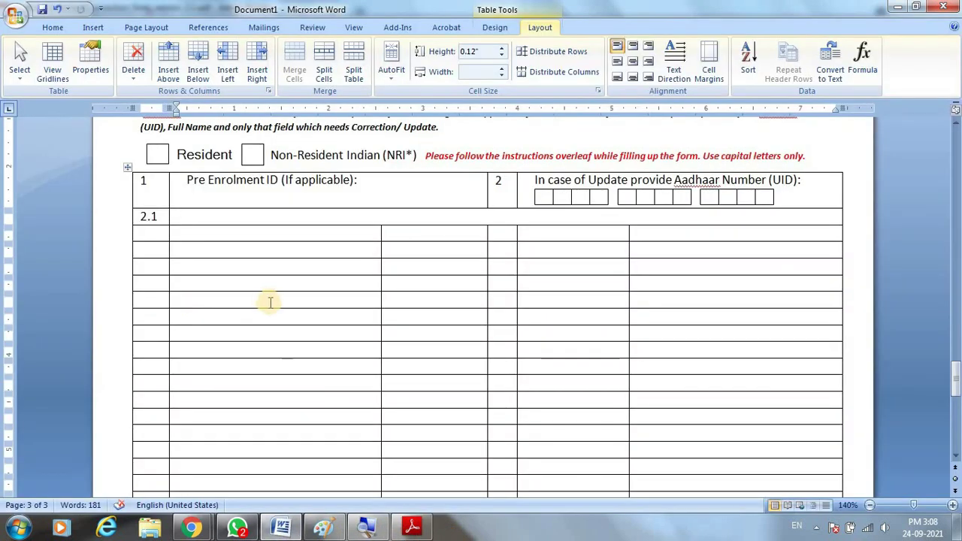
Paste the update option labels into row 2.1 and remove the blank lines around them
key("ctrl+v")
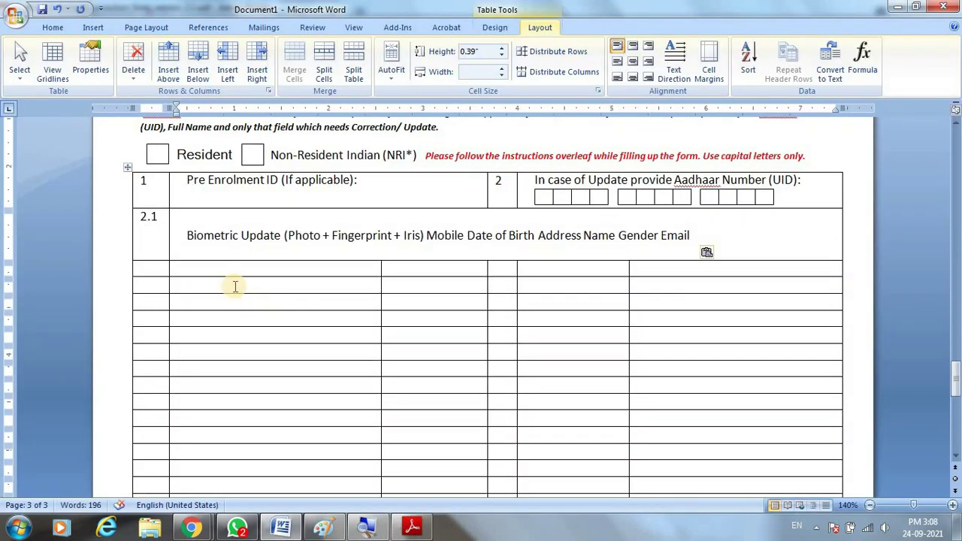
key("BackSpace")
left_click(199, 223)
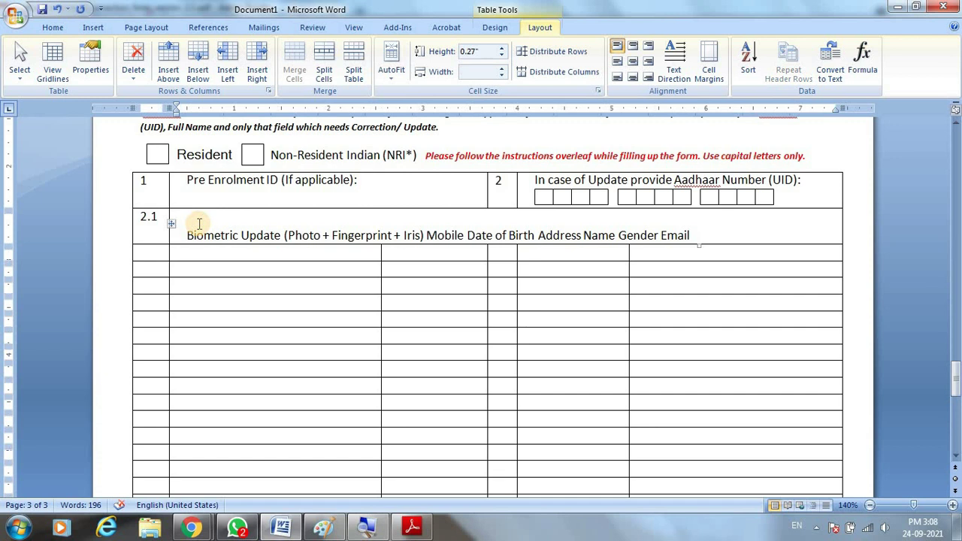
key("Delete")
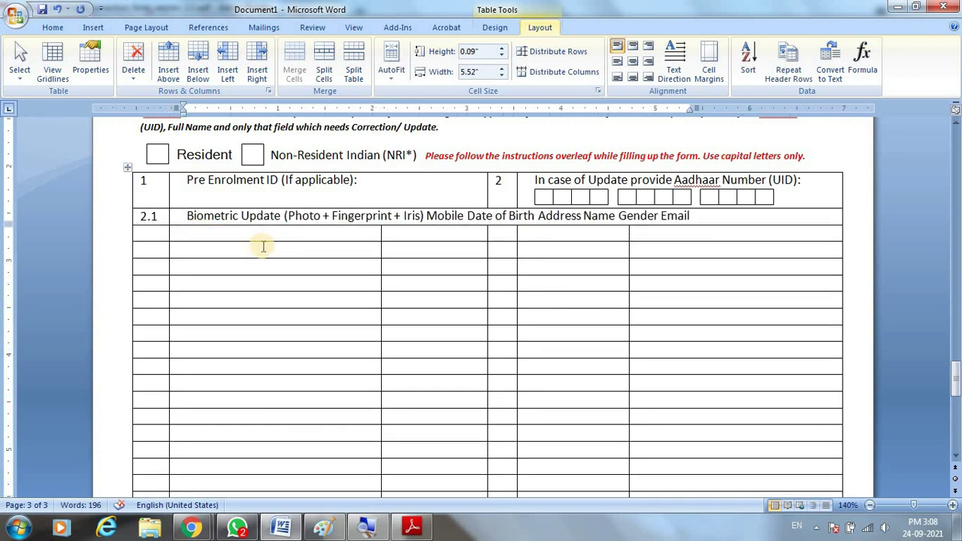
key("alt+Tab")
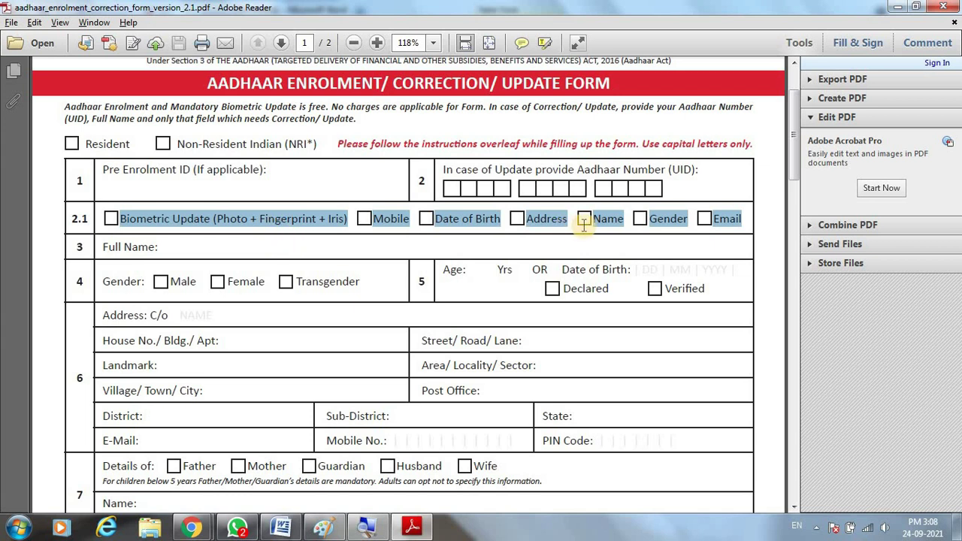
key("alt+Tab")
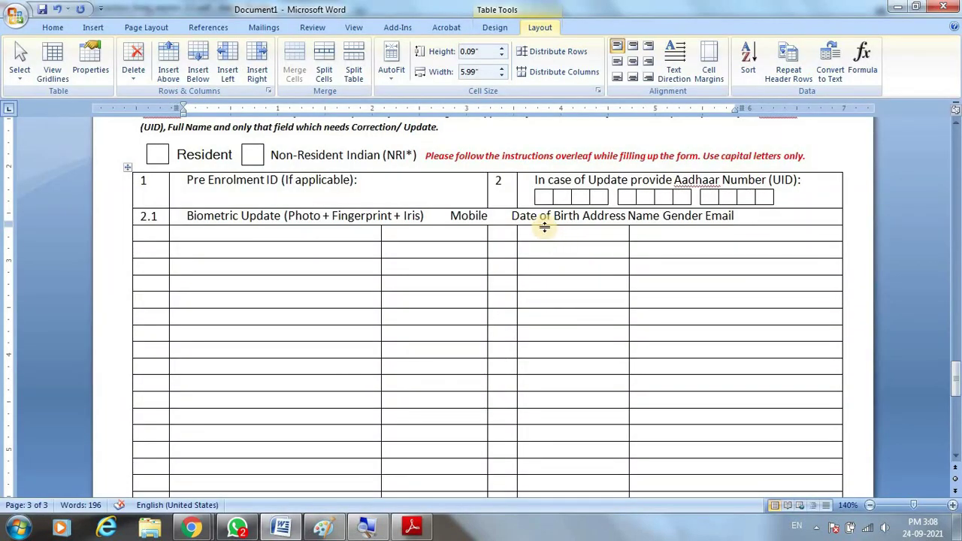
Add spacing between Date of Birth, Address, Name, Gender and Email in row 2.1
left_click(585, 217)
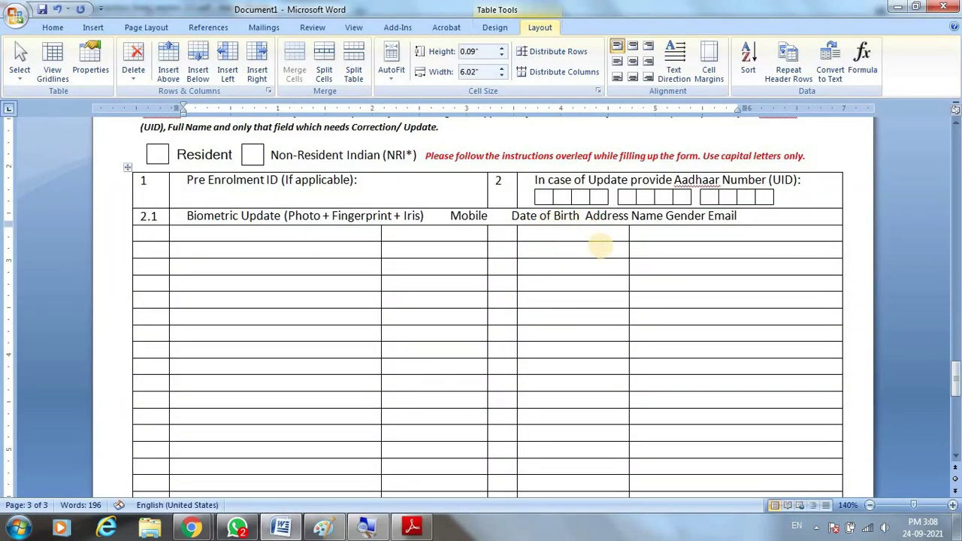
left_click(647, 216)
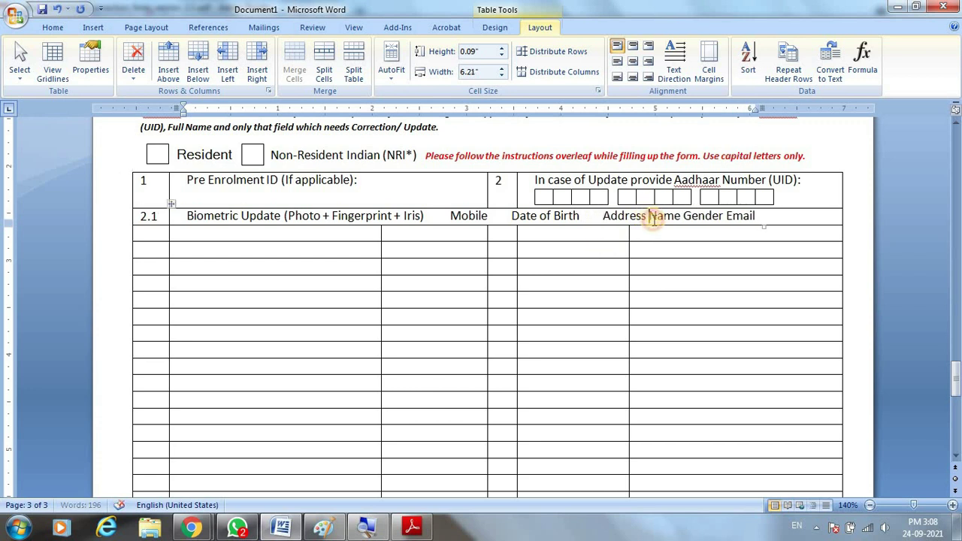
left_click(708, 218)
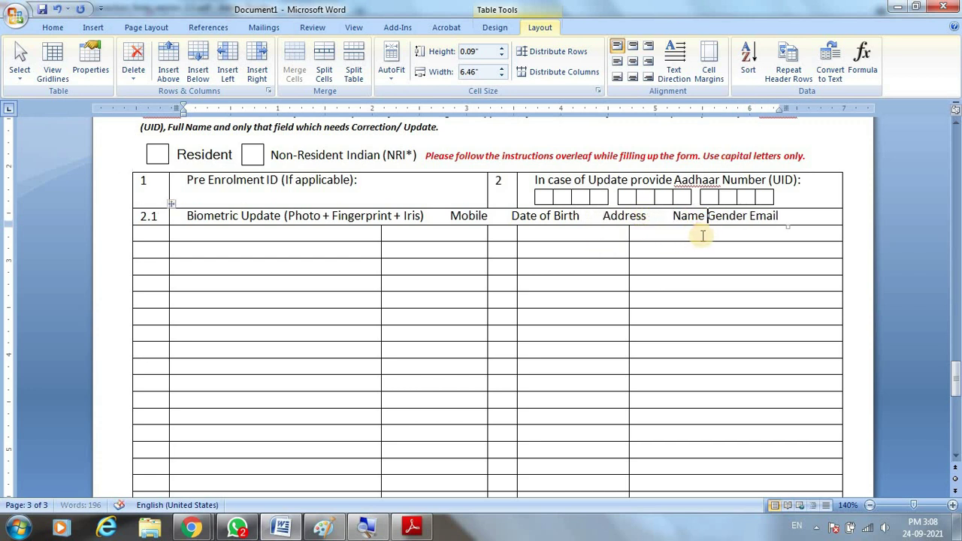
left_click(767, 217)
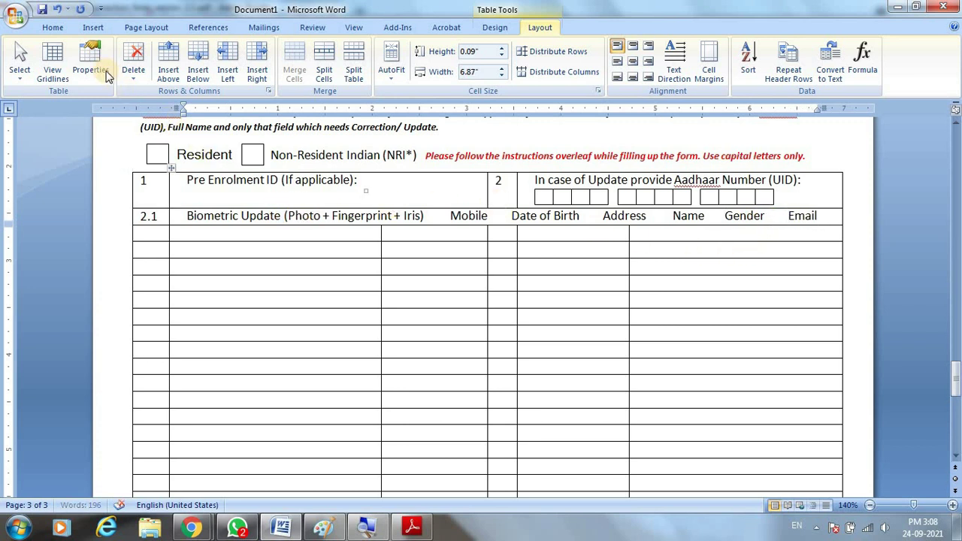
left_click(93, 27)
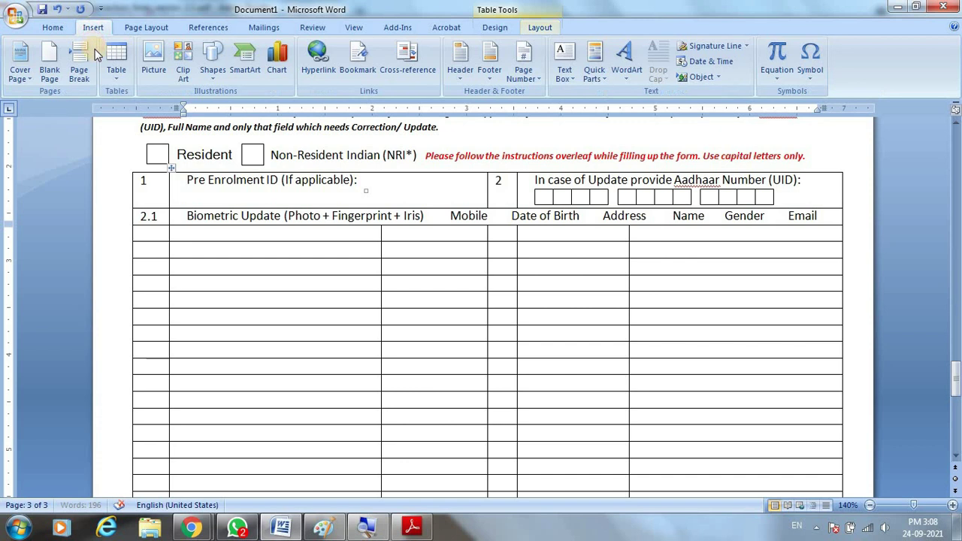
Draw a small rectangle checkbox before Biometric Update
left_click(213, 60)
left_click(248, 109)
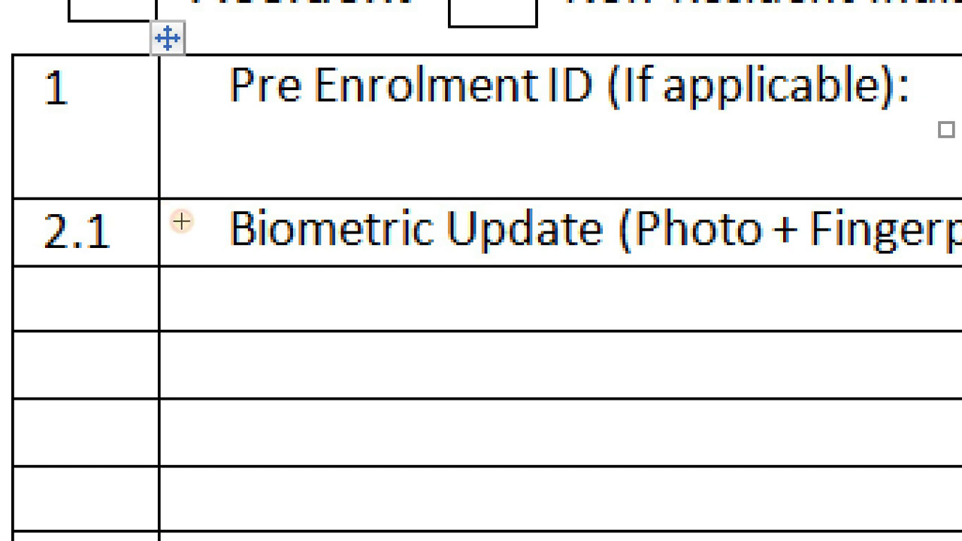
left_click(173, 212)
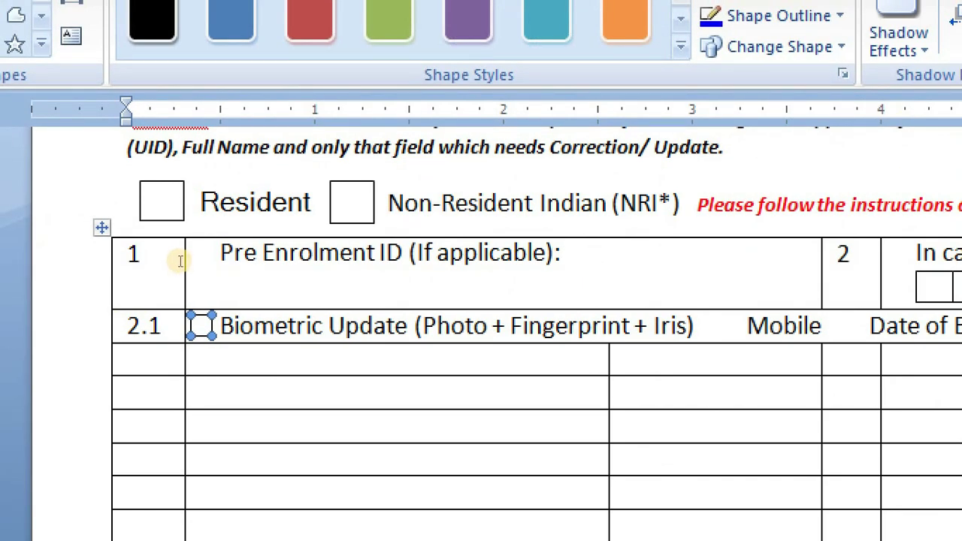
Place copies of the checkbox square before Mobile, Date of Birth and Address
key("ctrl+d")
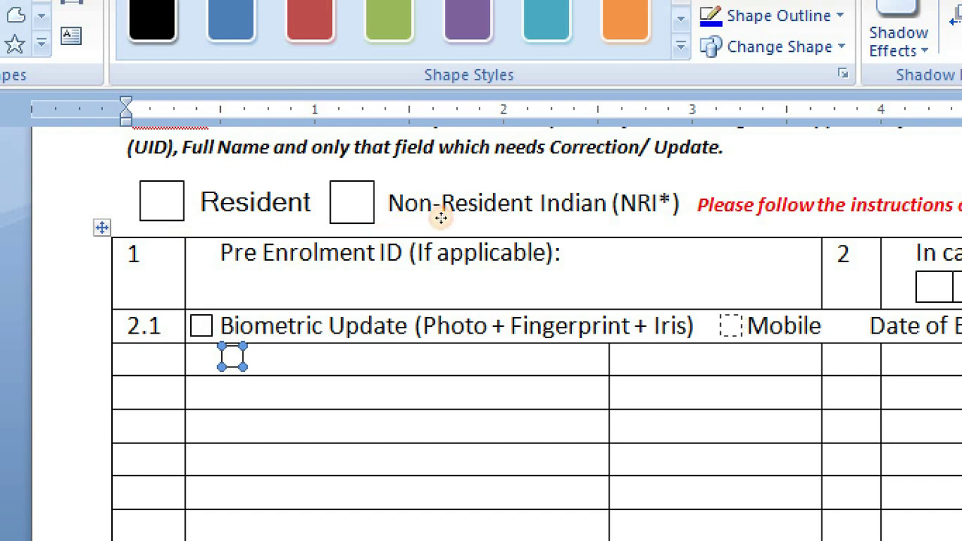
left_click_drag(443, 217, 438, 218)
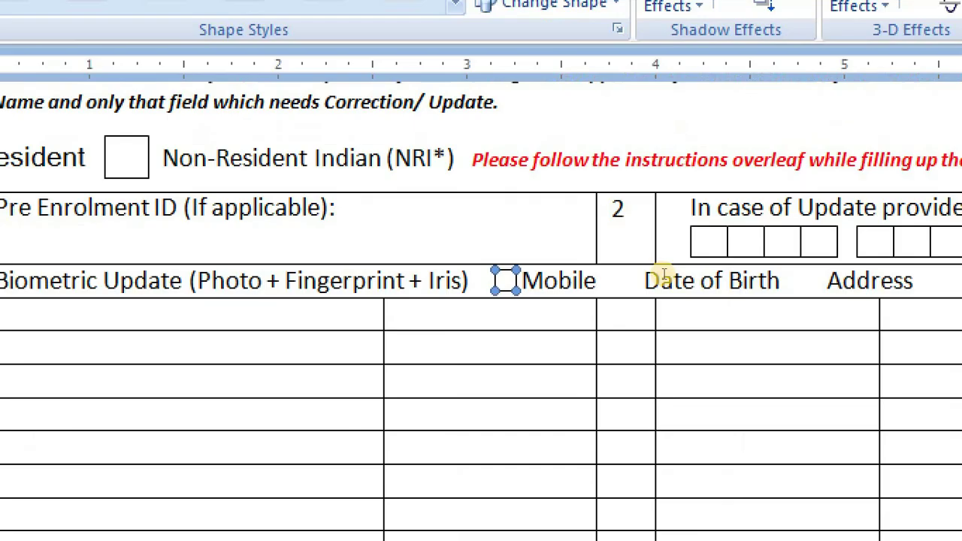
key("ctrl+d")
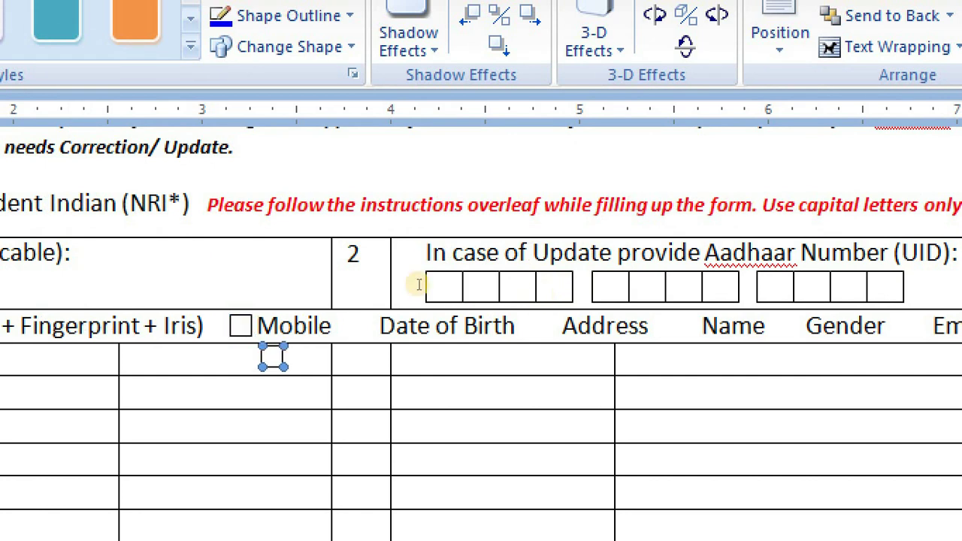
left_click_drag(501, 216, 504, 217)
key("ctrl+d")
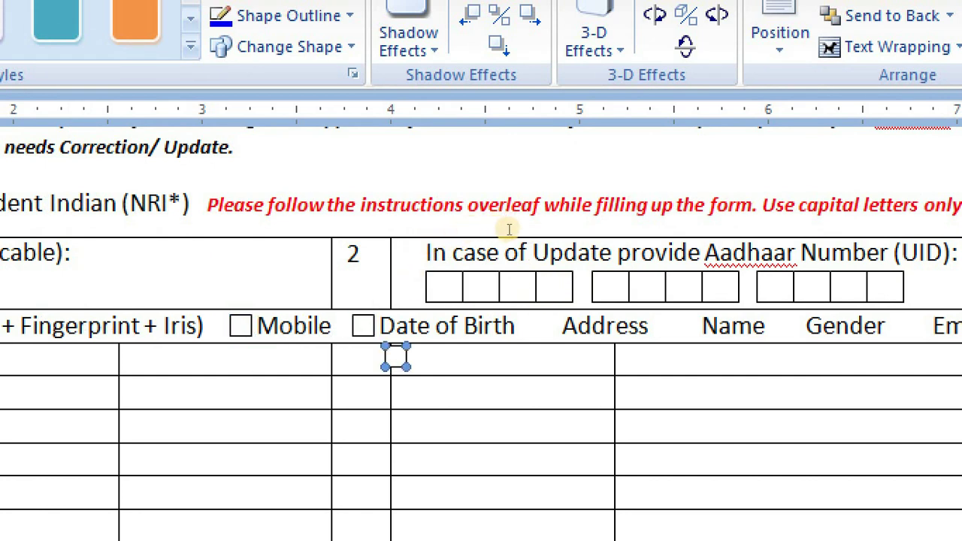
left_click_drag(519, 237, 591, 222)
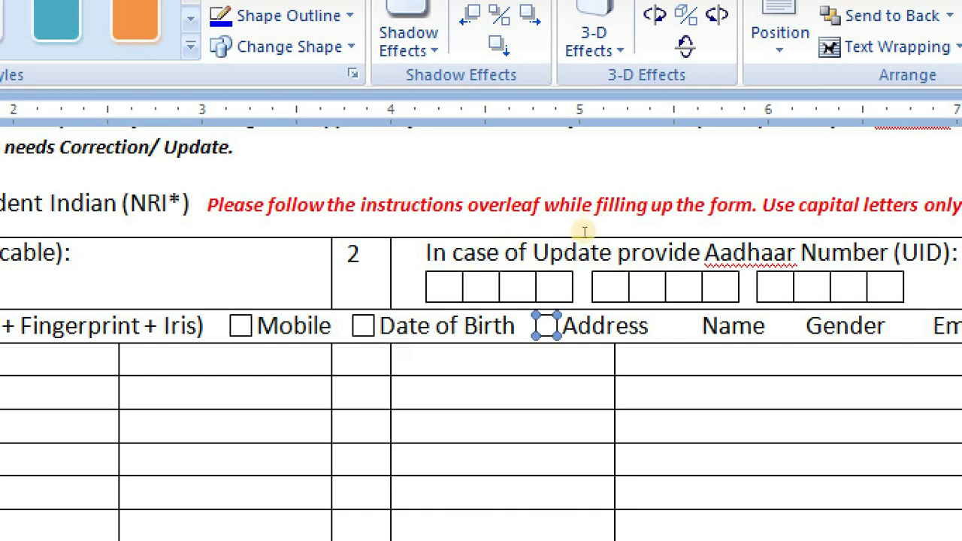
Place copies of the checkbox square before Name, Gender and Email
key("ctrl+d")
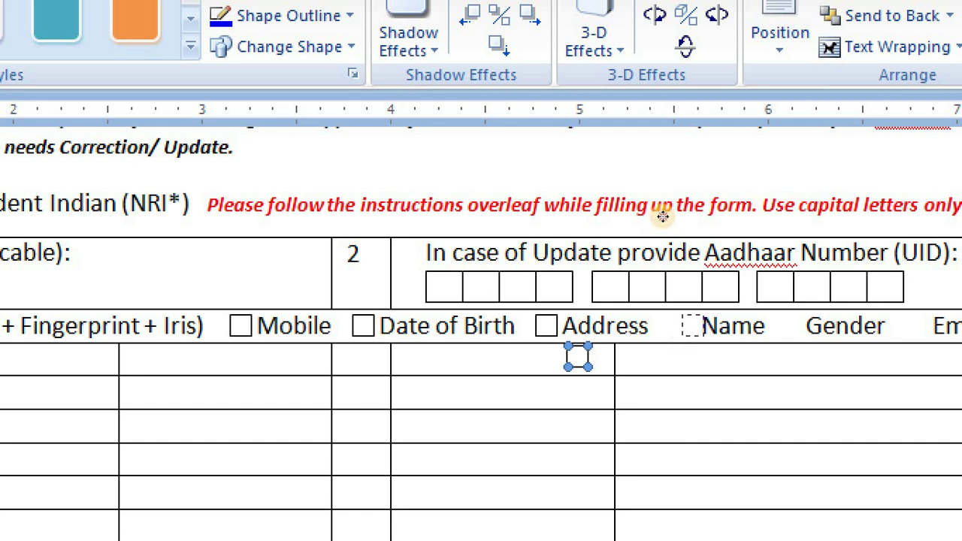
left_click_drag(662, 218, 660, 218)
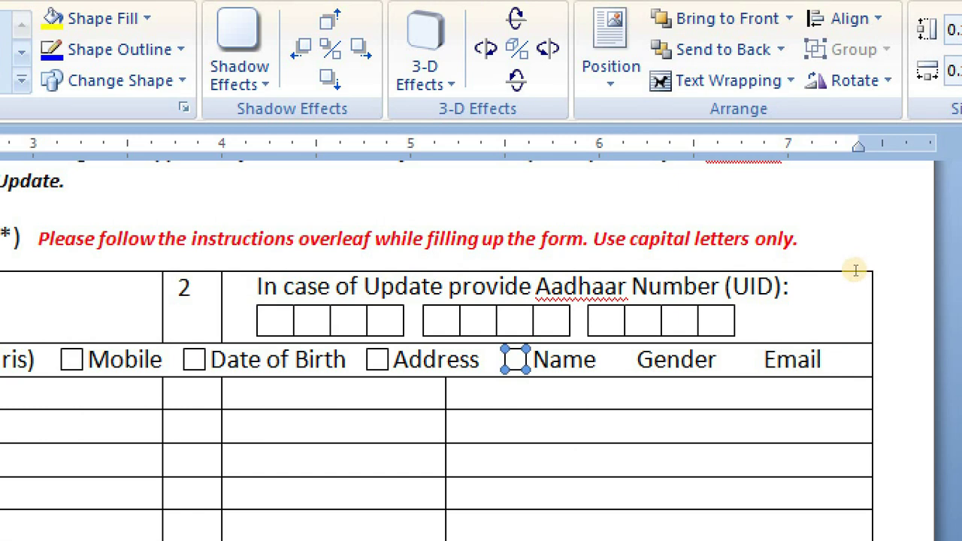
key("ctrl+d")
left_click_drag(679, 236, 716, 222)
key("ctrl+d")
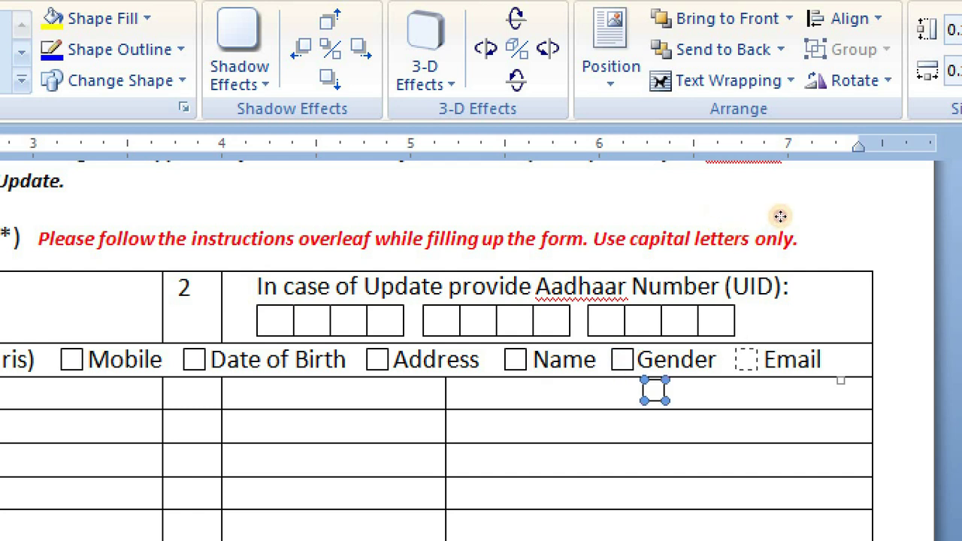
left_click_drag(780, 217, 736, 239)
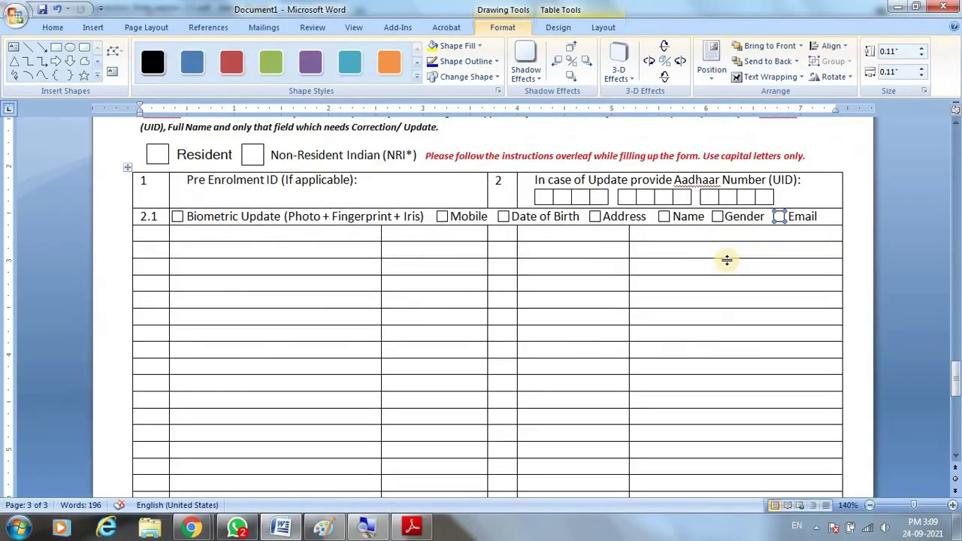
left_click(414, 529)
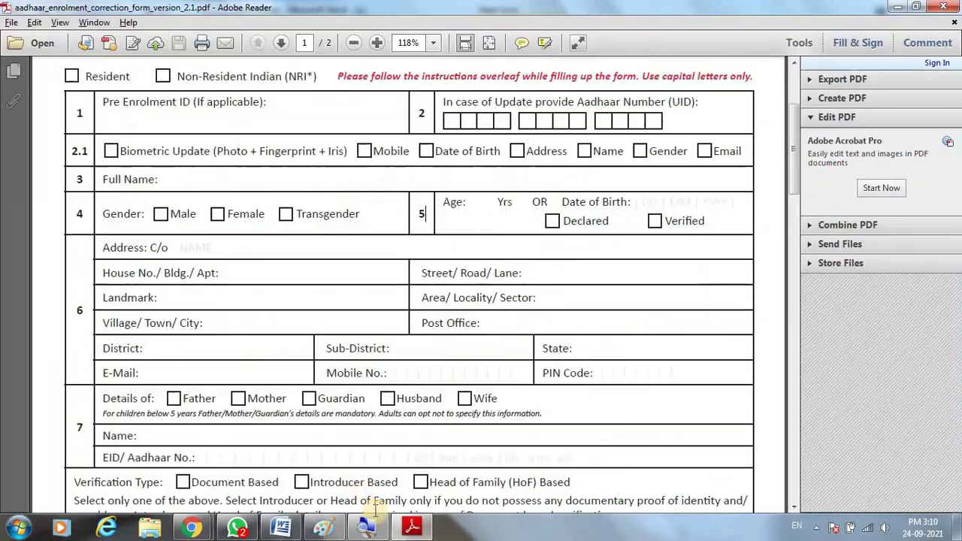
Compare the PDF's row 2.1 checkboxes against the Word replica, then return to Word
left_click(415, 528)
left_click(413, 528)
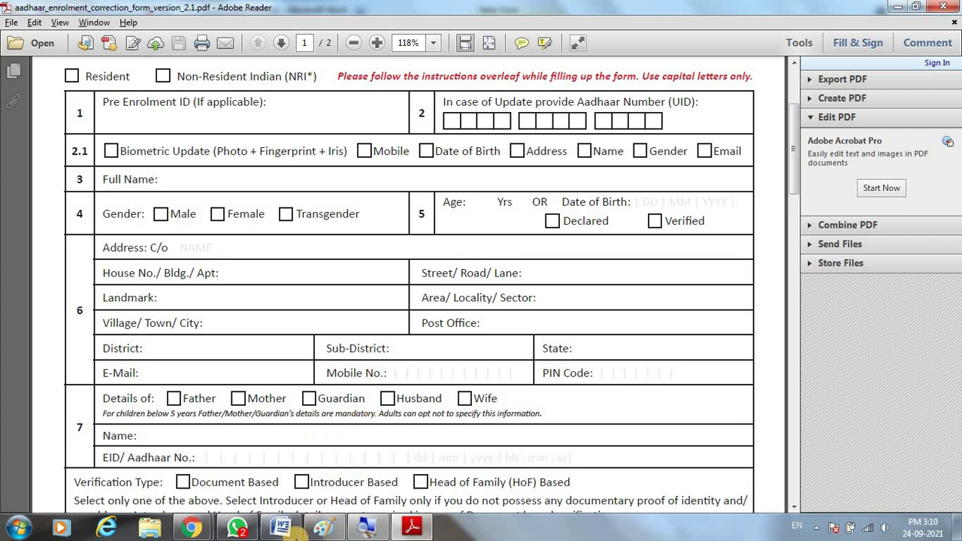
left_click(282, 529)
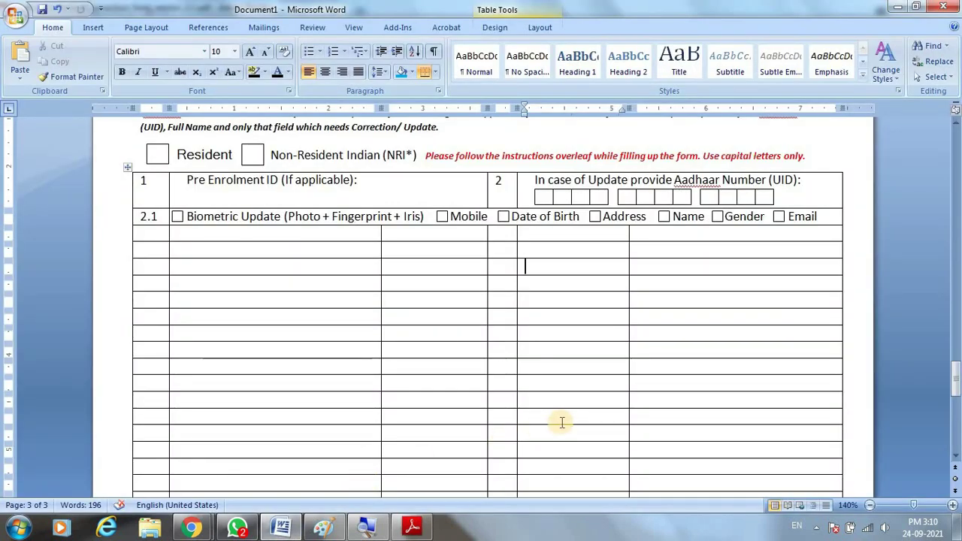
scroll(562, 422, "up", 5)
scroll(568, 417, "down", 2)
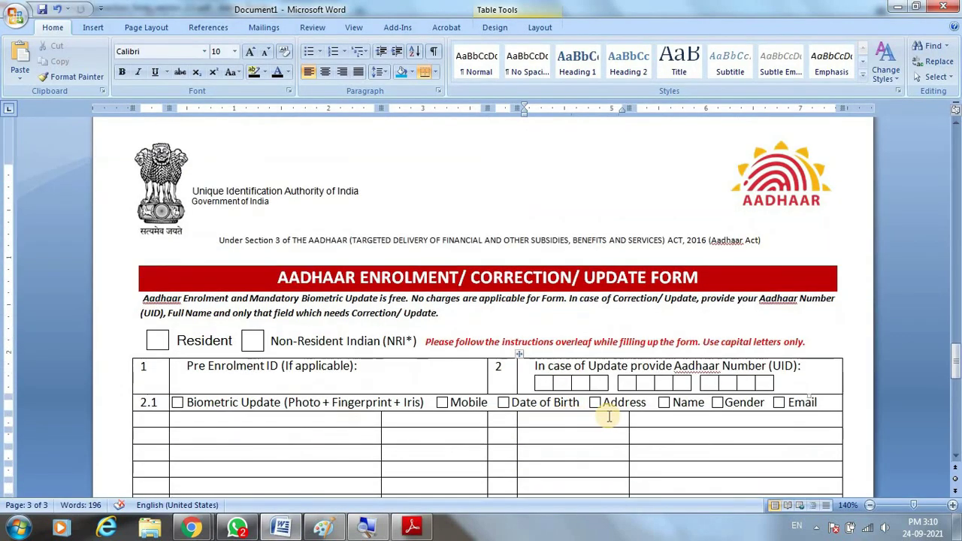